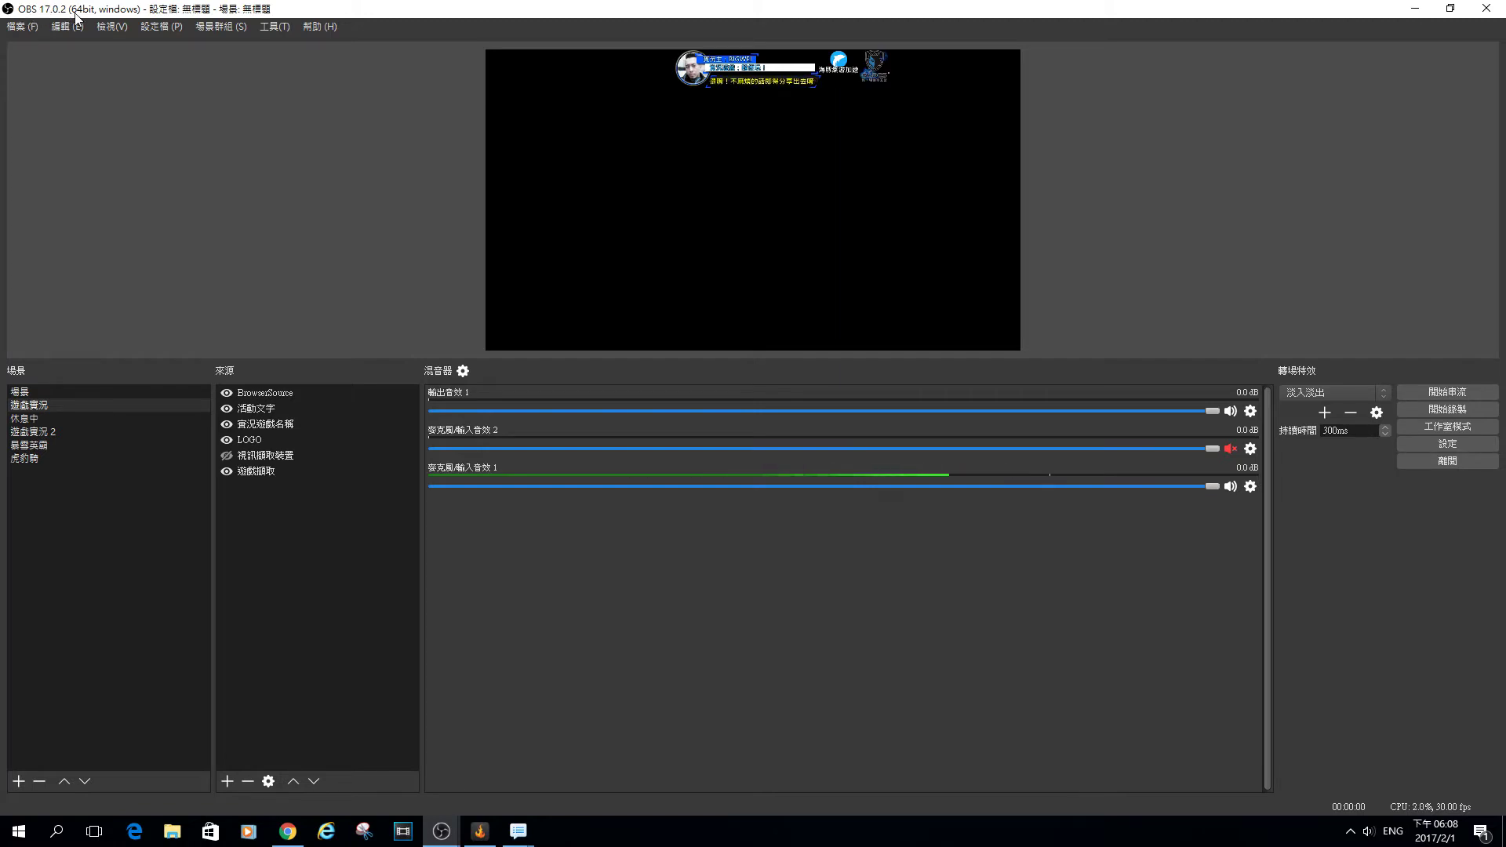
pyautogui.click(313, 26)
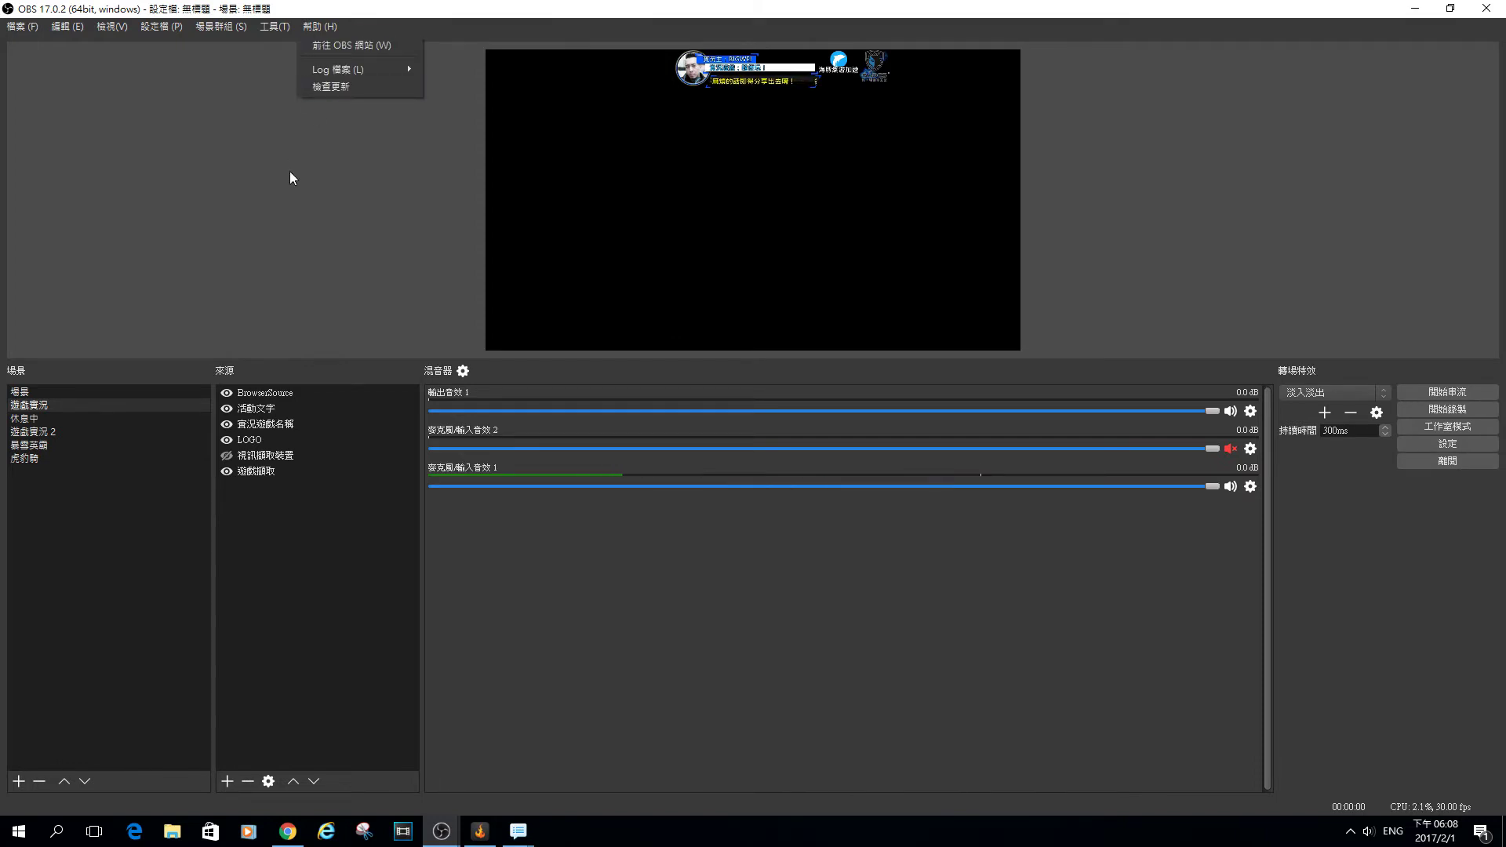
pyautogui.click(290, 171)
pyautogui.click(311, 26)
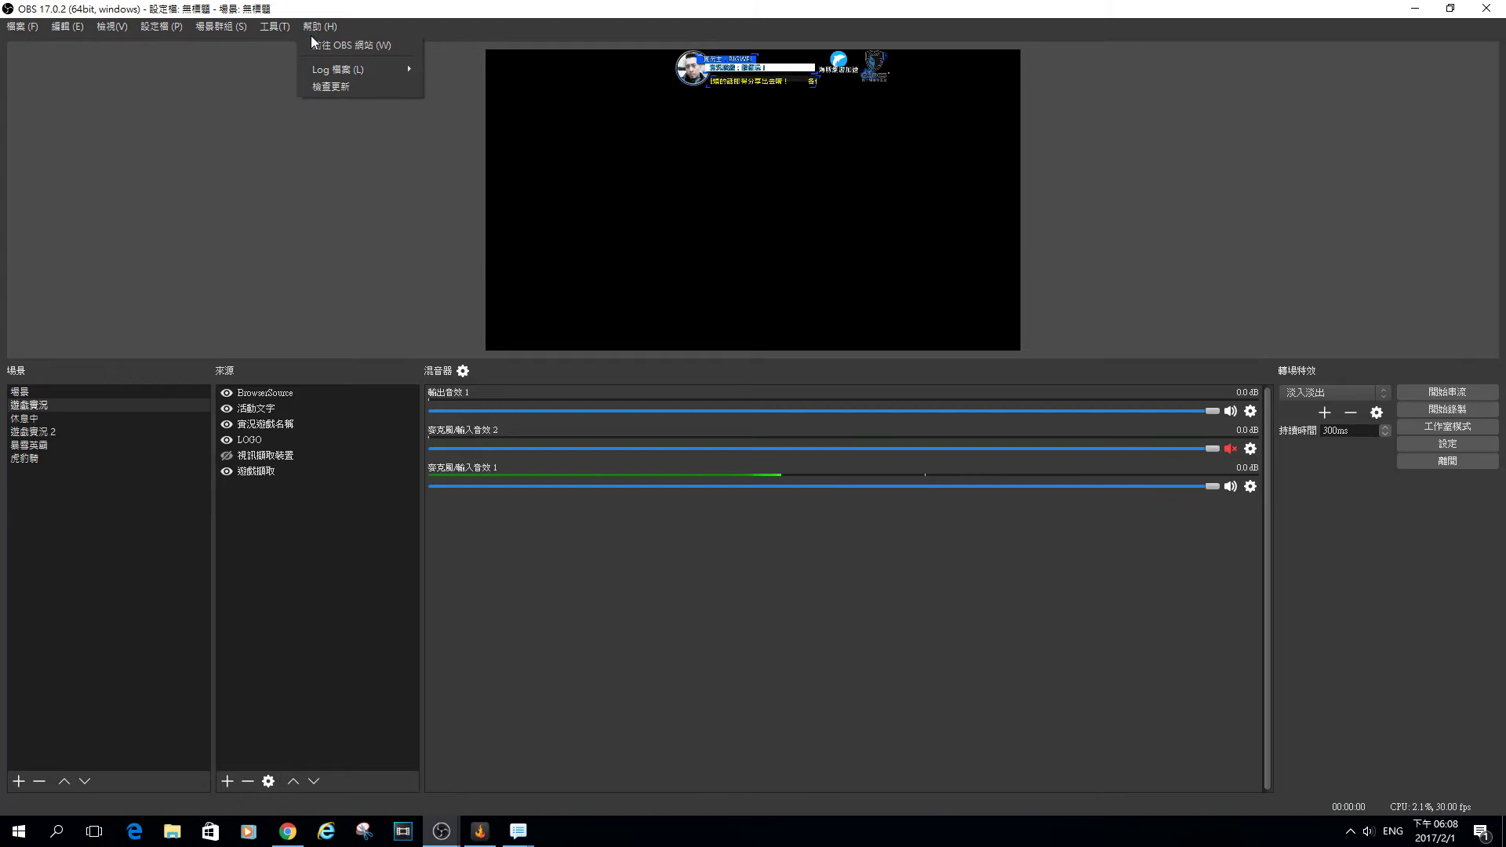
pyautogui.click(231, 190)
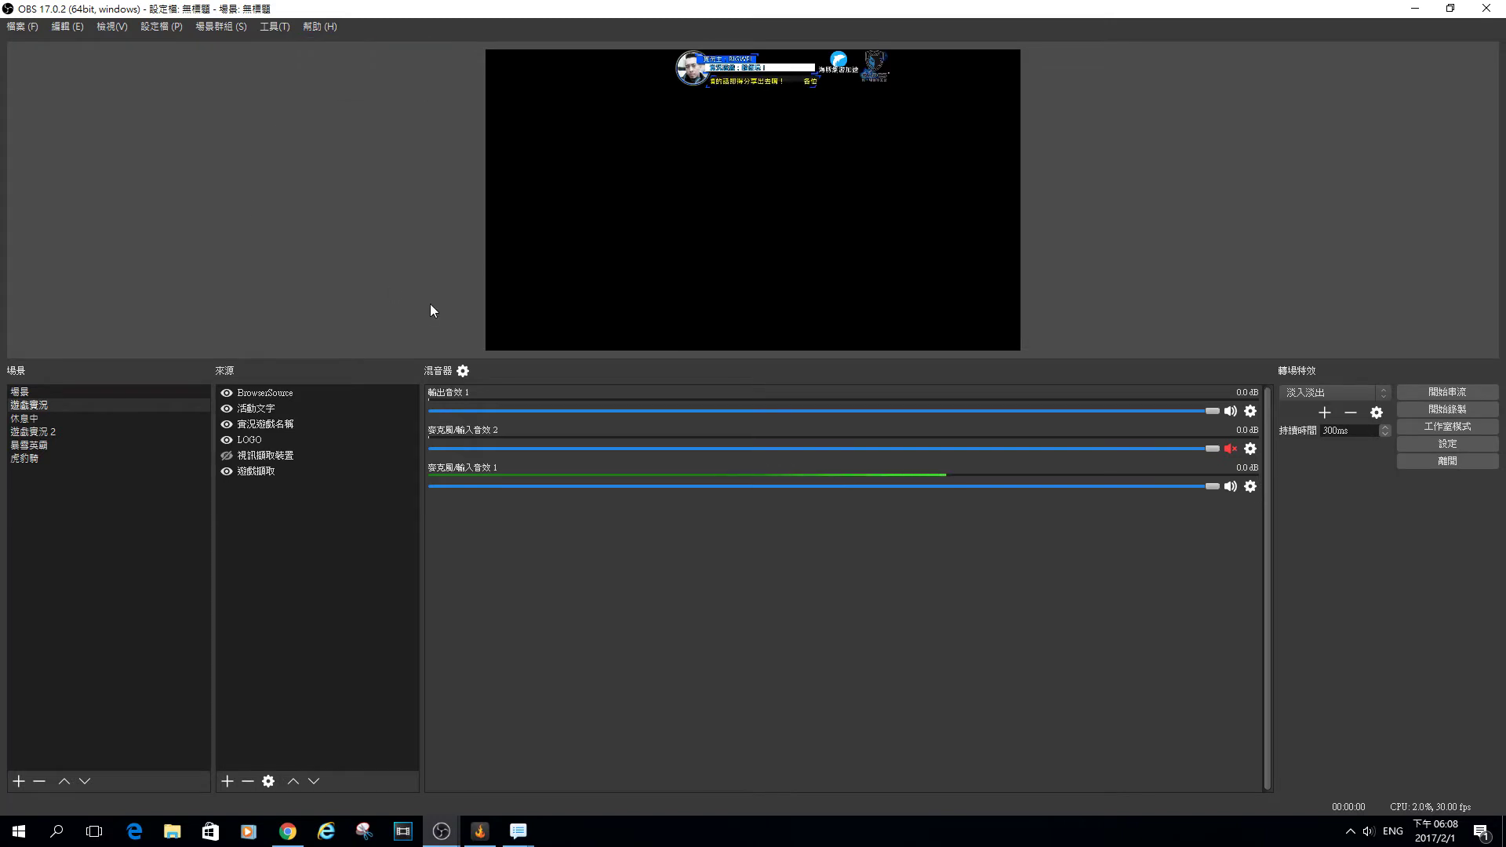
pyautogui.click(349, 714)
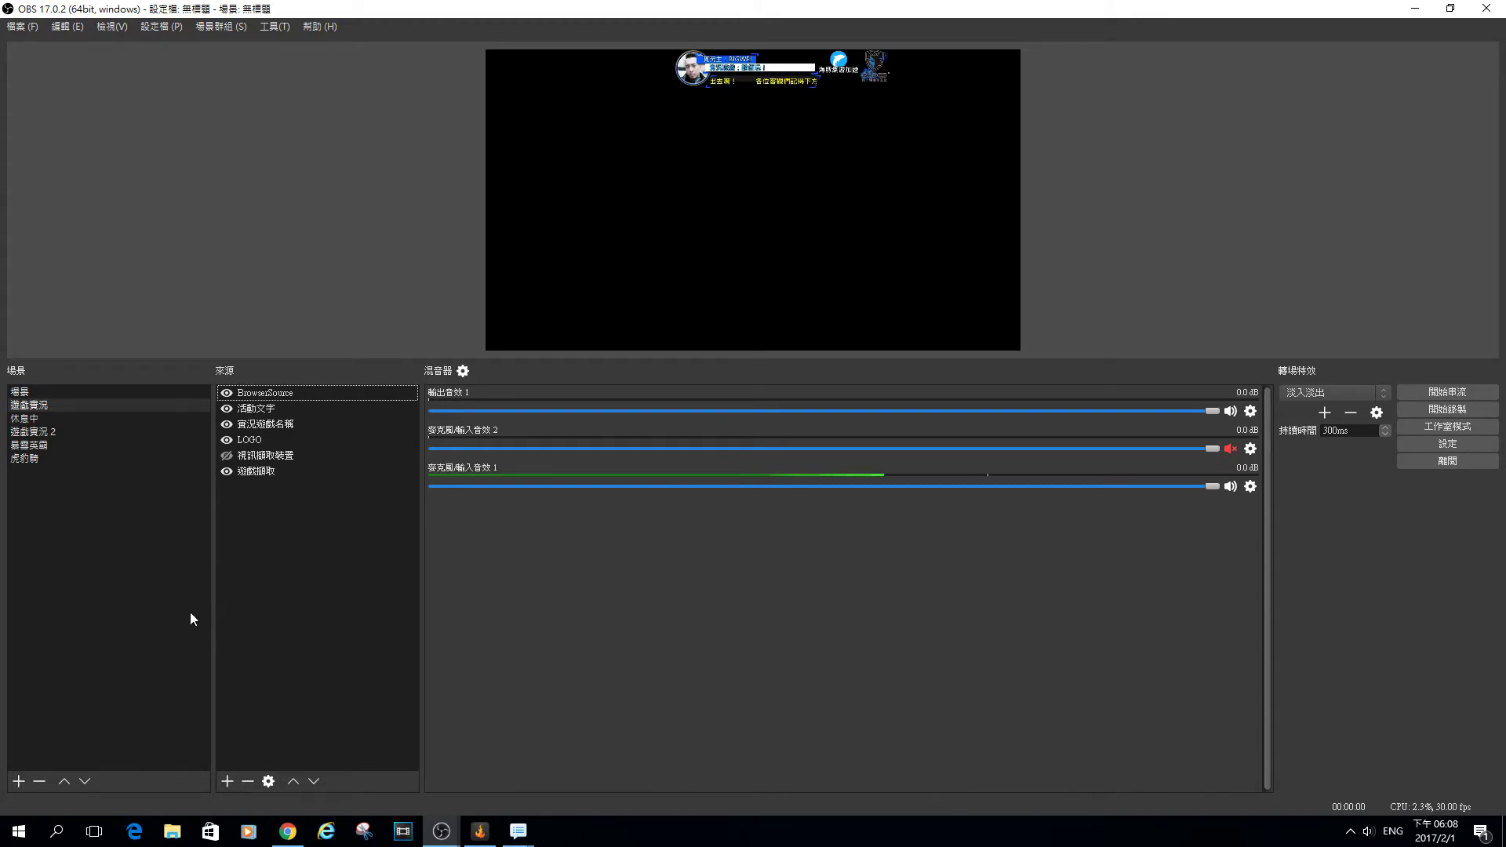
# Open the Windows sound settings' recording devices and bring up the properties of the SADES Luna microphone
pyautogui.rightClick(1365, 833)
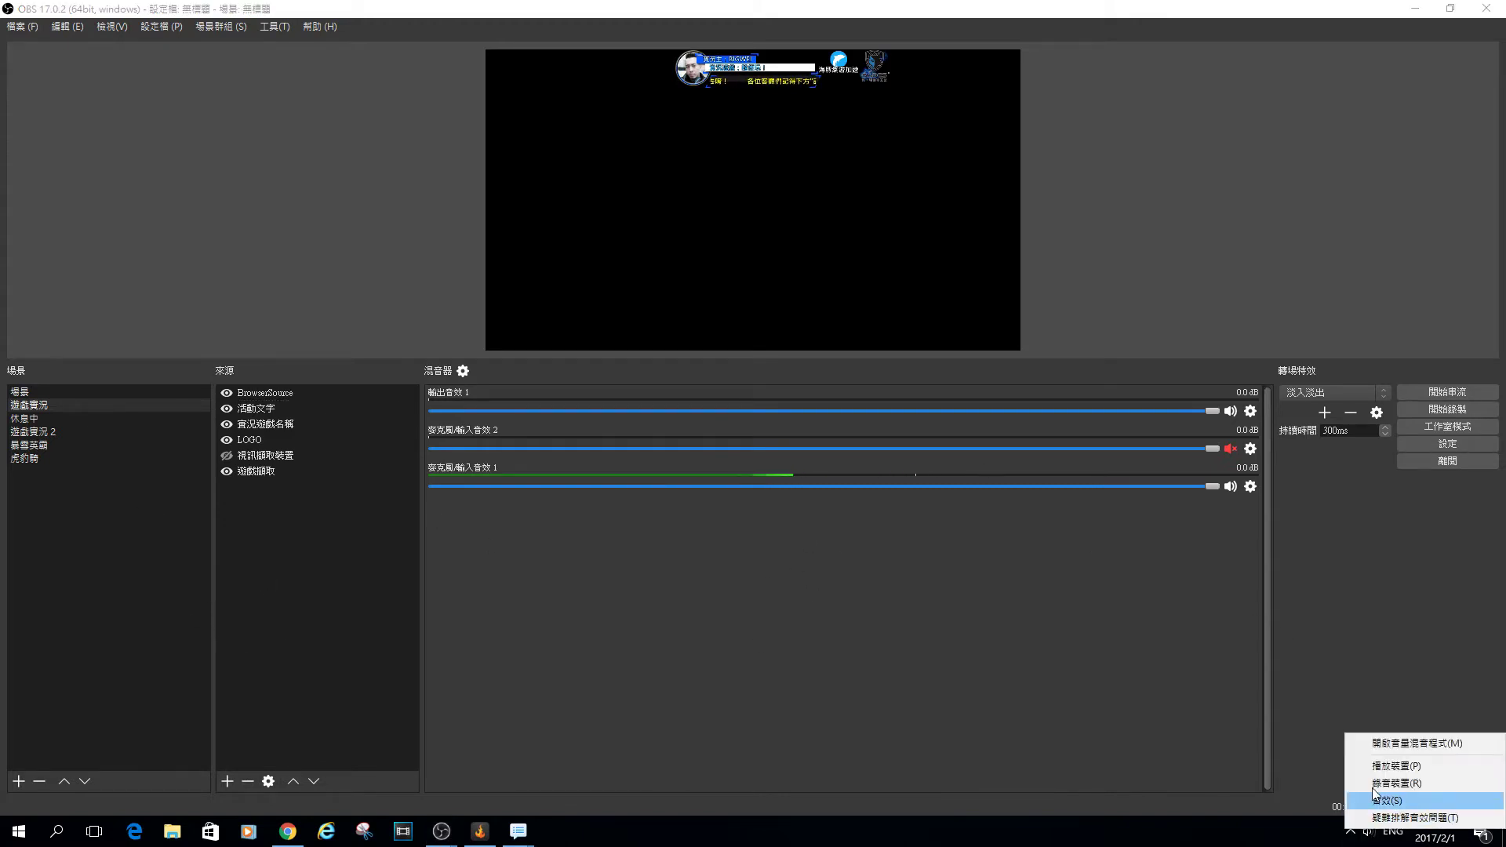
pyautogui.click(1382, 766)
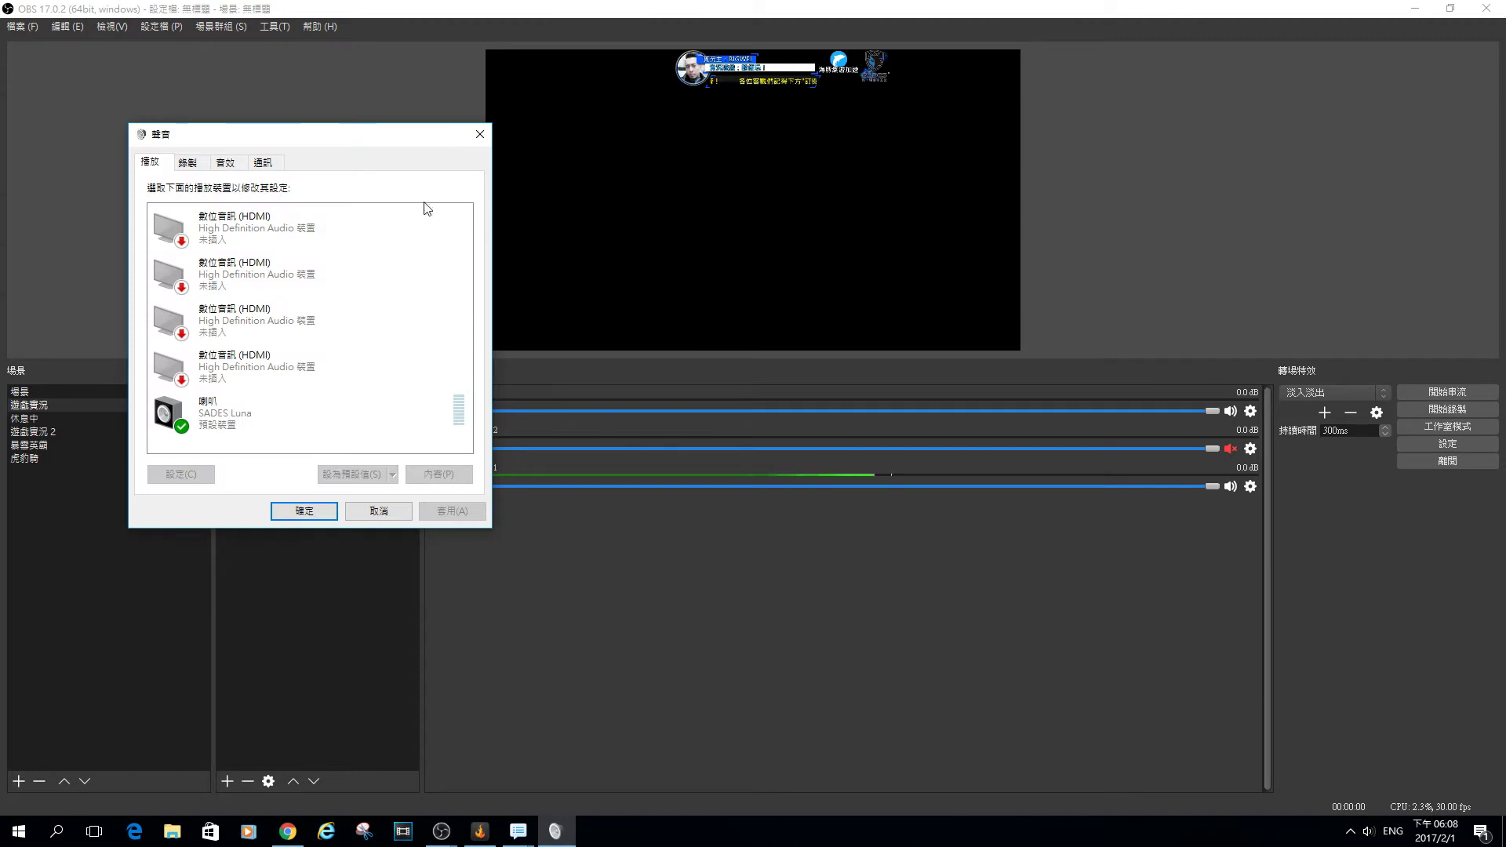
pyautogui.click(187, 162)
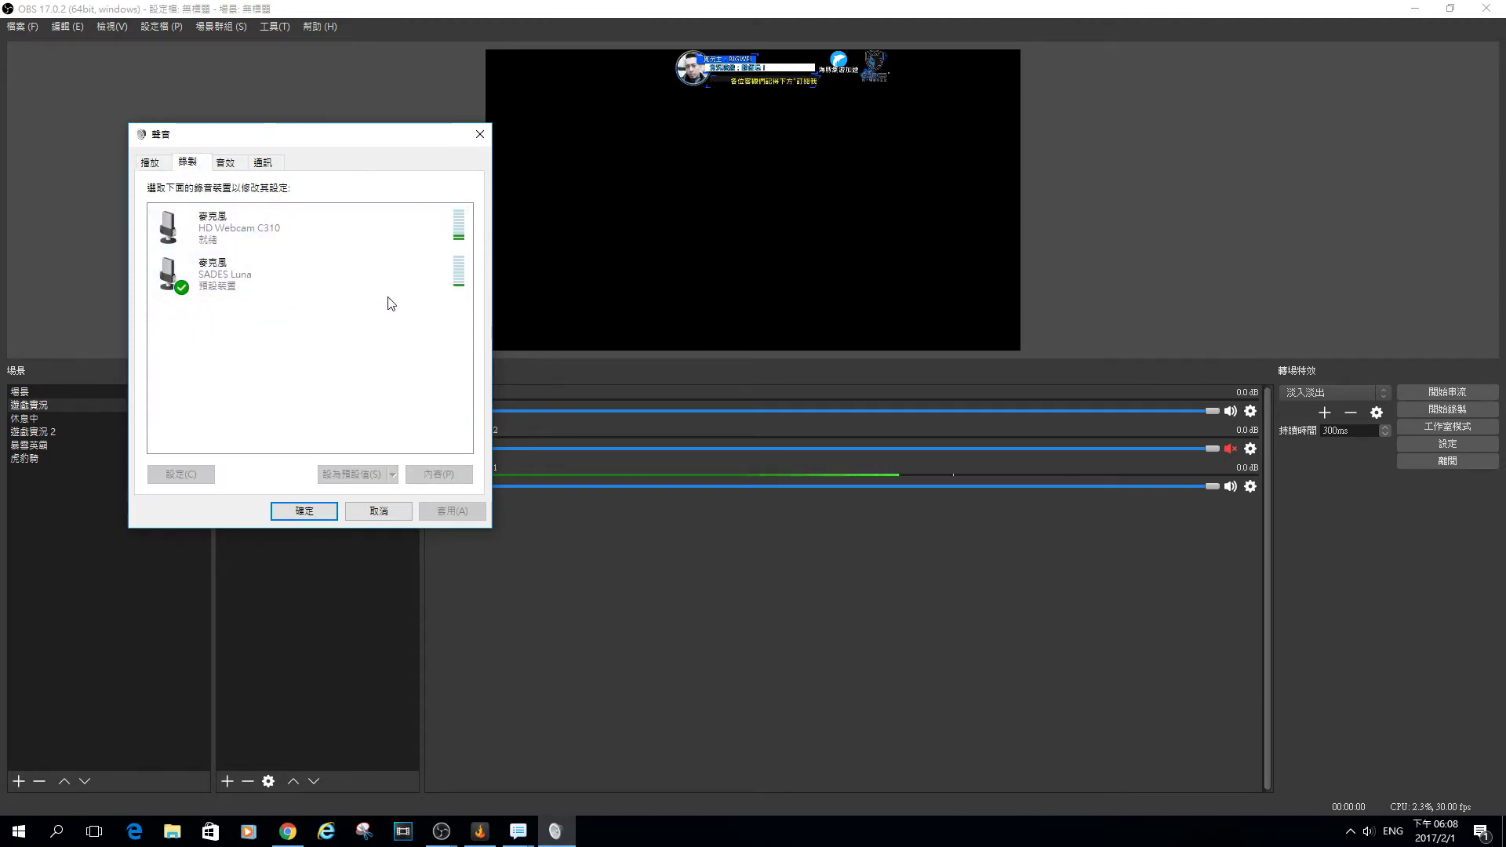
pyautogui.click(345, 275)
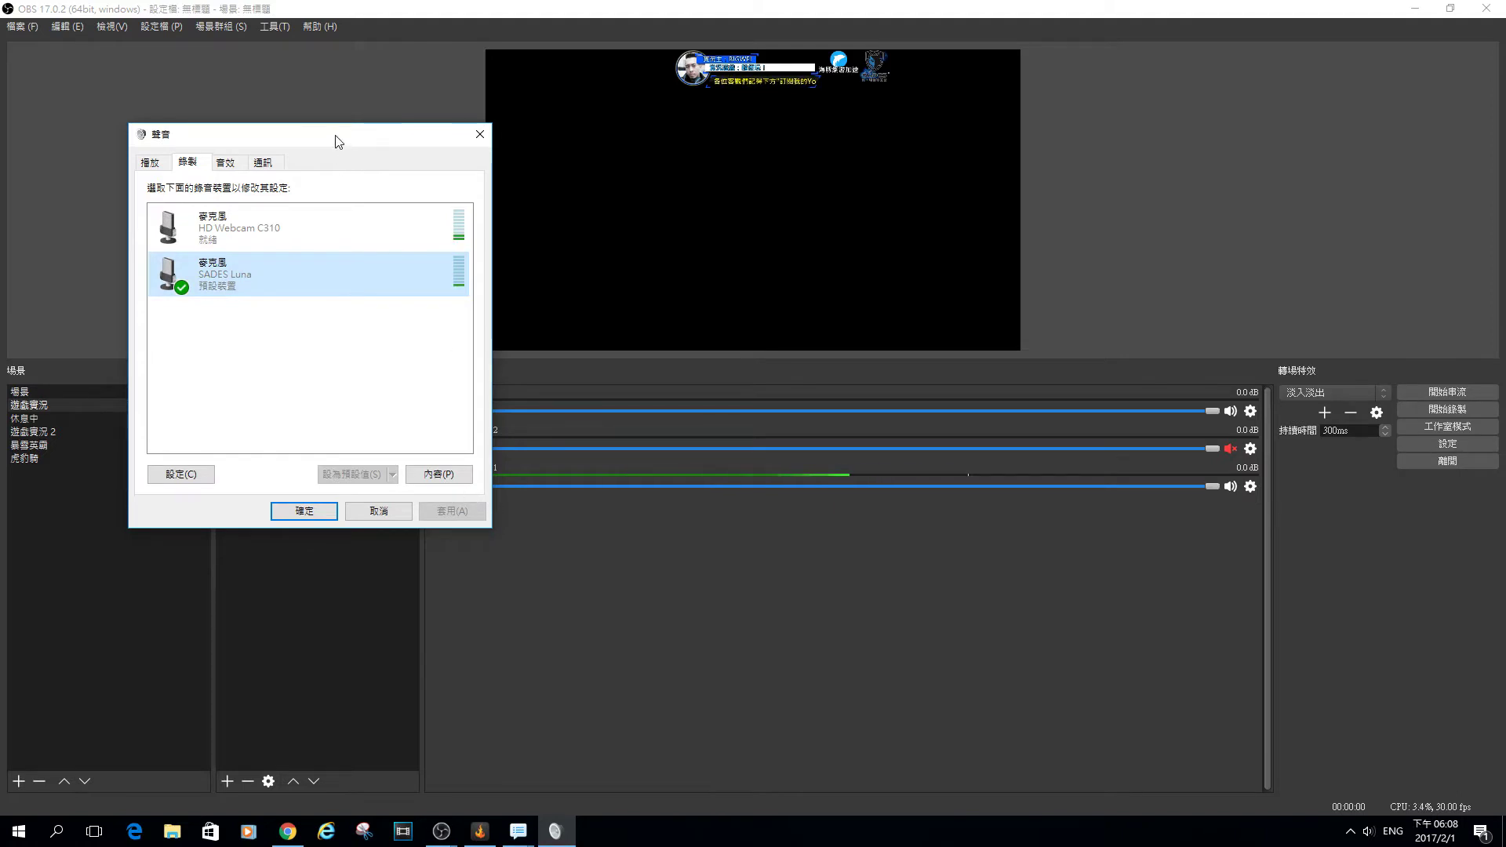
pyautogui.moveTo(337, 141); pyautogui.dragTo(362, 158)
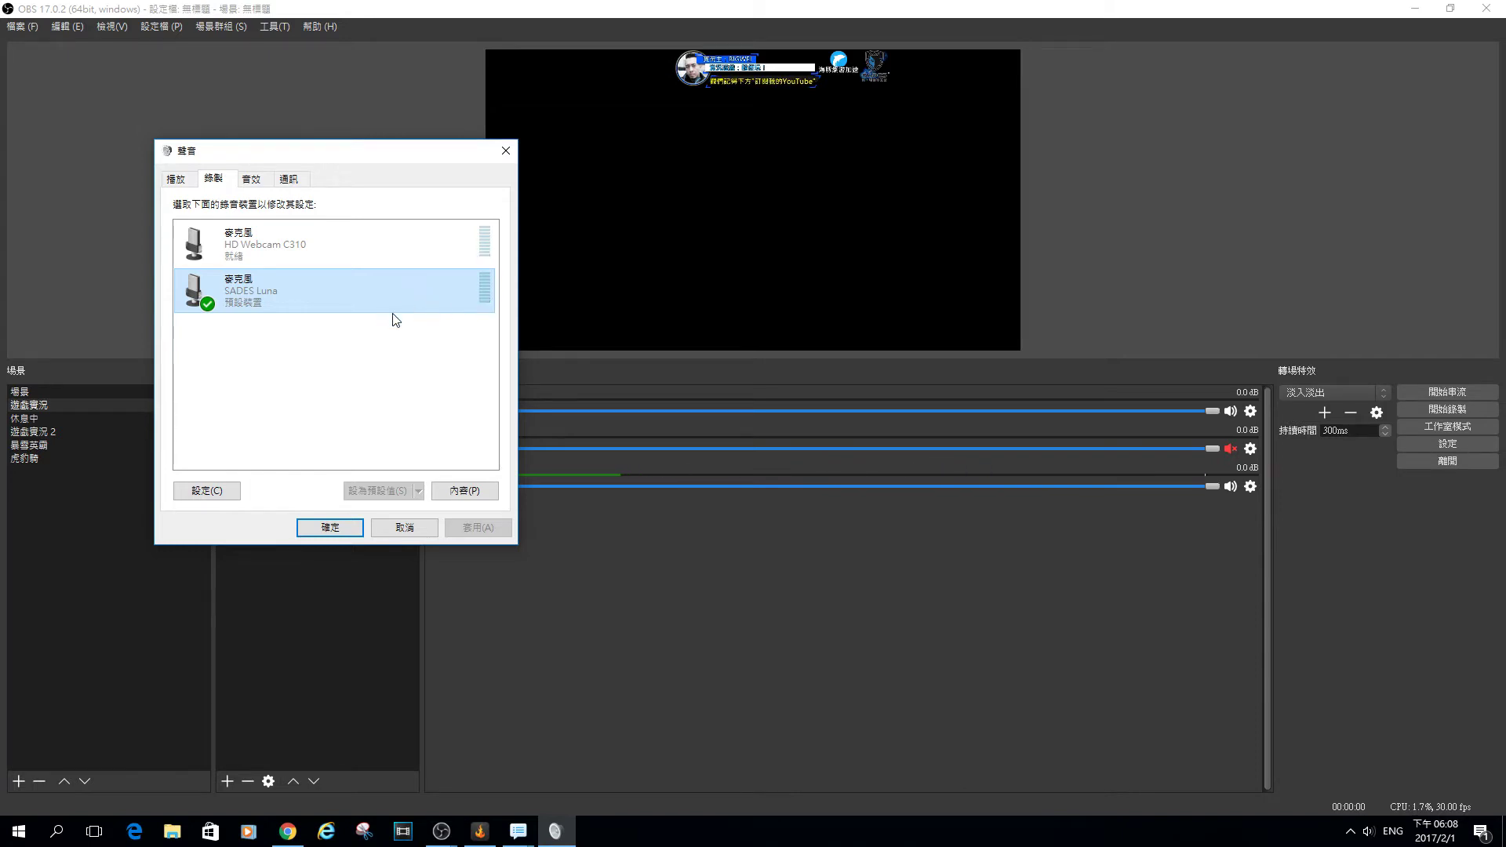
pyautogui.click(471, 489)
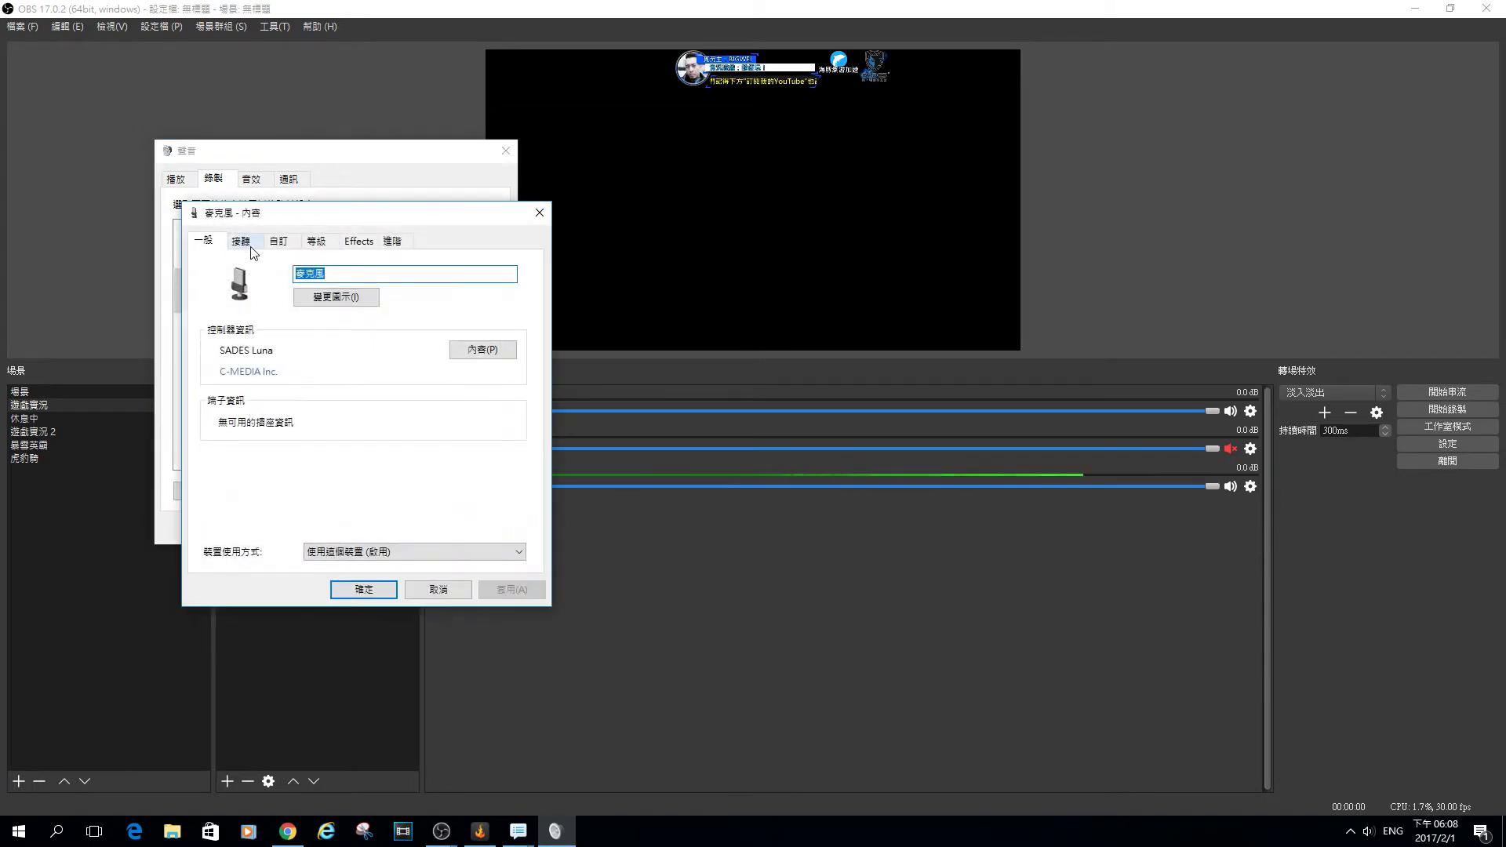
pyautogui.moveTo(314, 217); pyautogui.dragTo(561, 277)
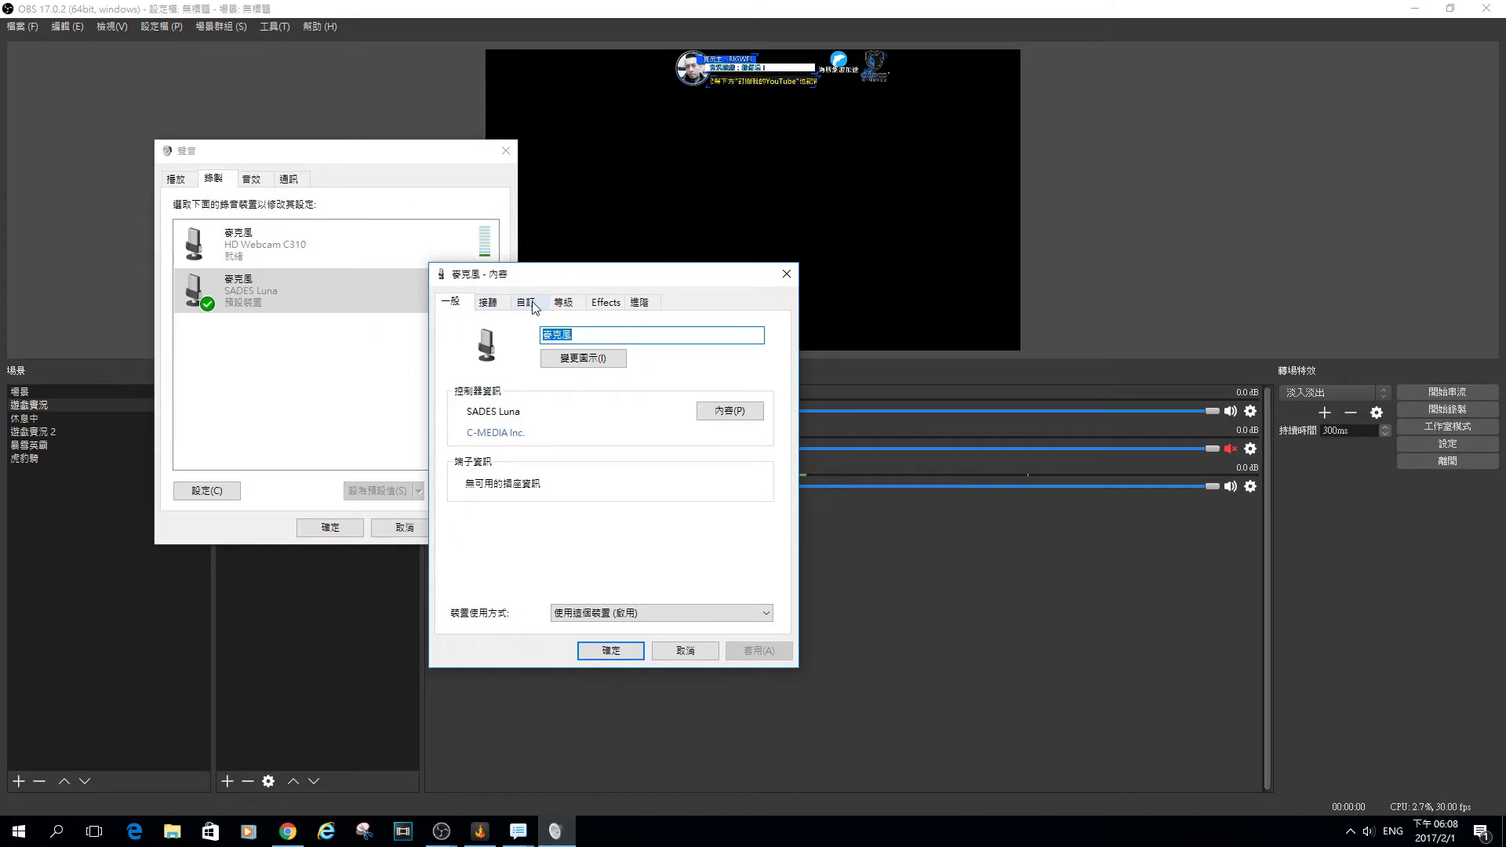
# Examine the SADES Luna microphone's volume level, its custom AGC option and its general device properties
pyautogui.click(562, 303)
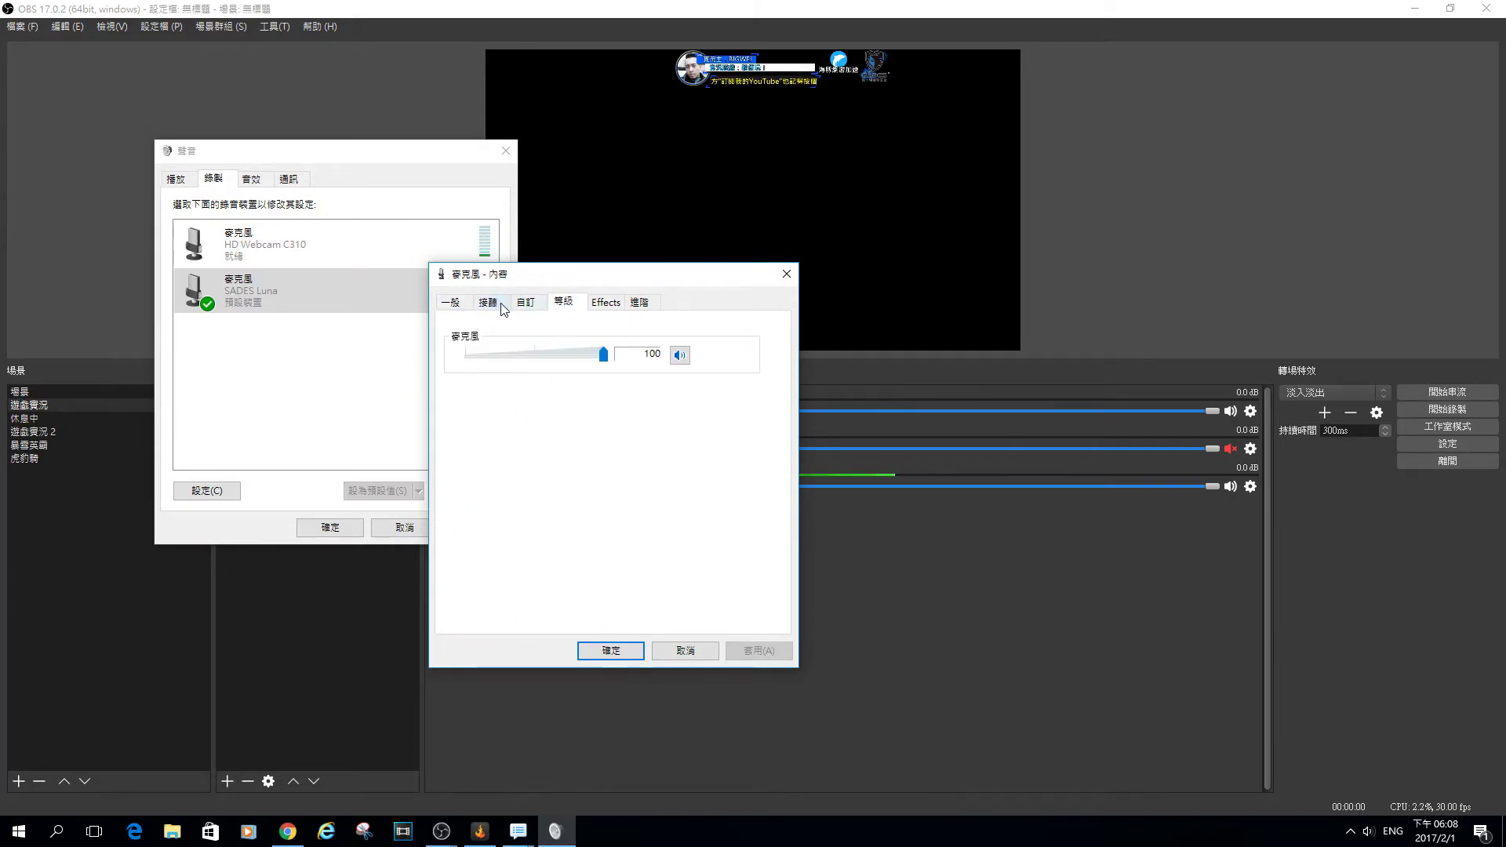
pyautogui.click(500, 308)
pyautogui.click(540, 307)
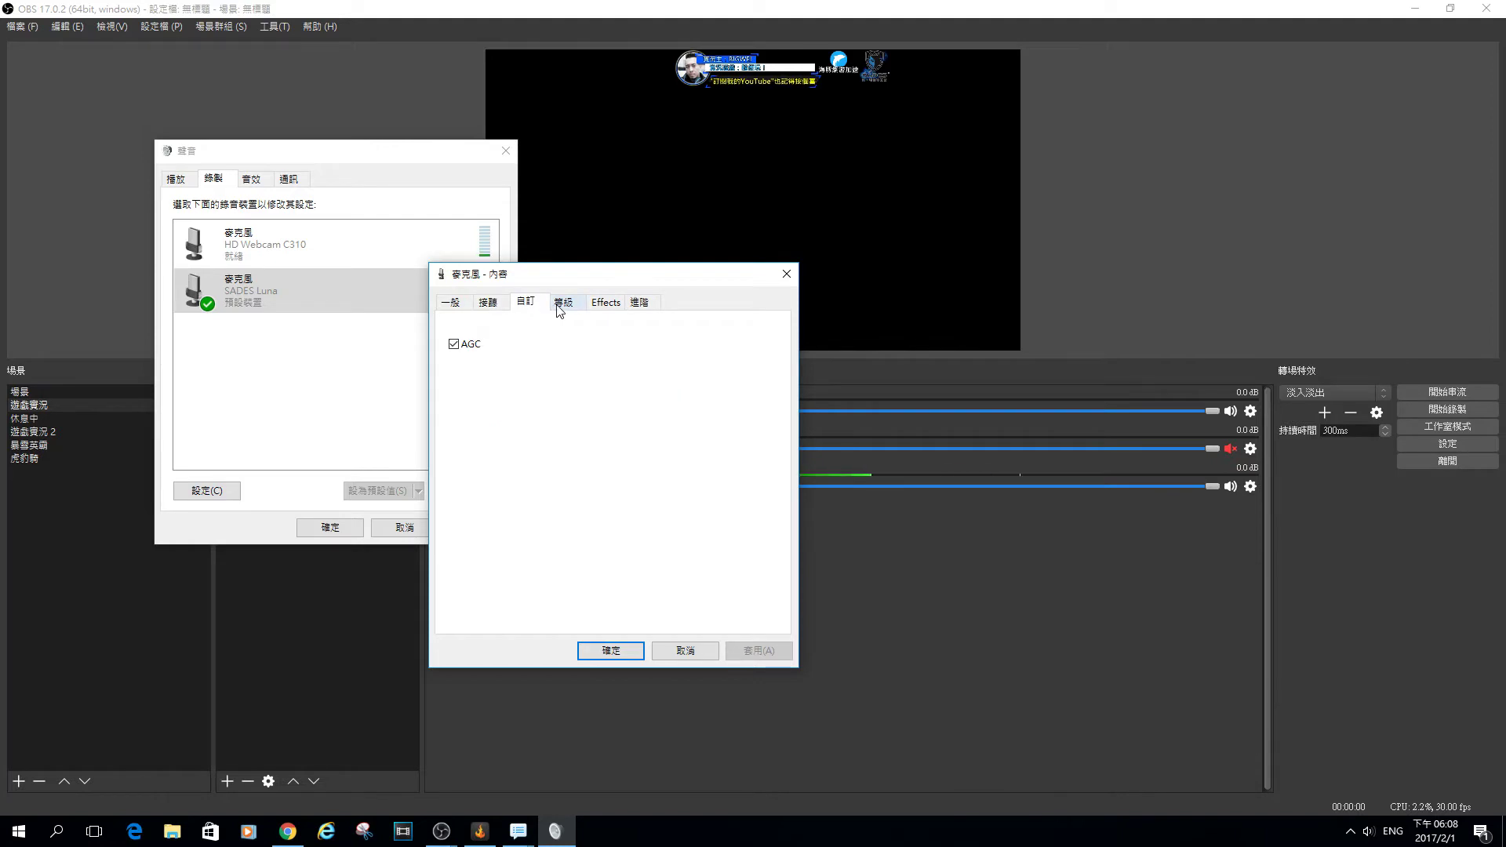
pyautogui.click(566, 304)
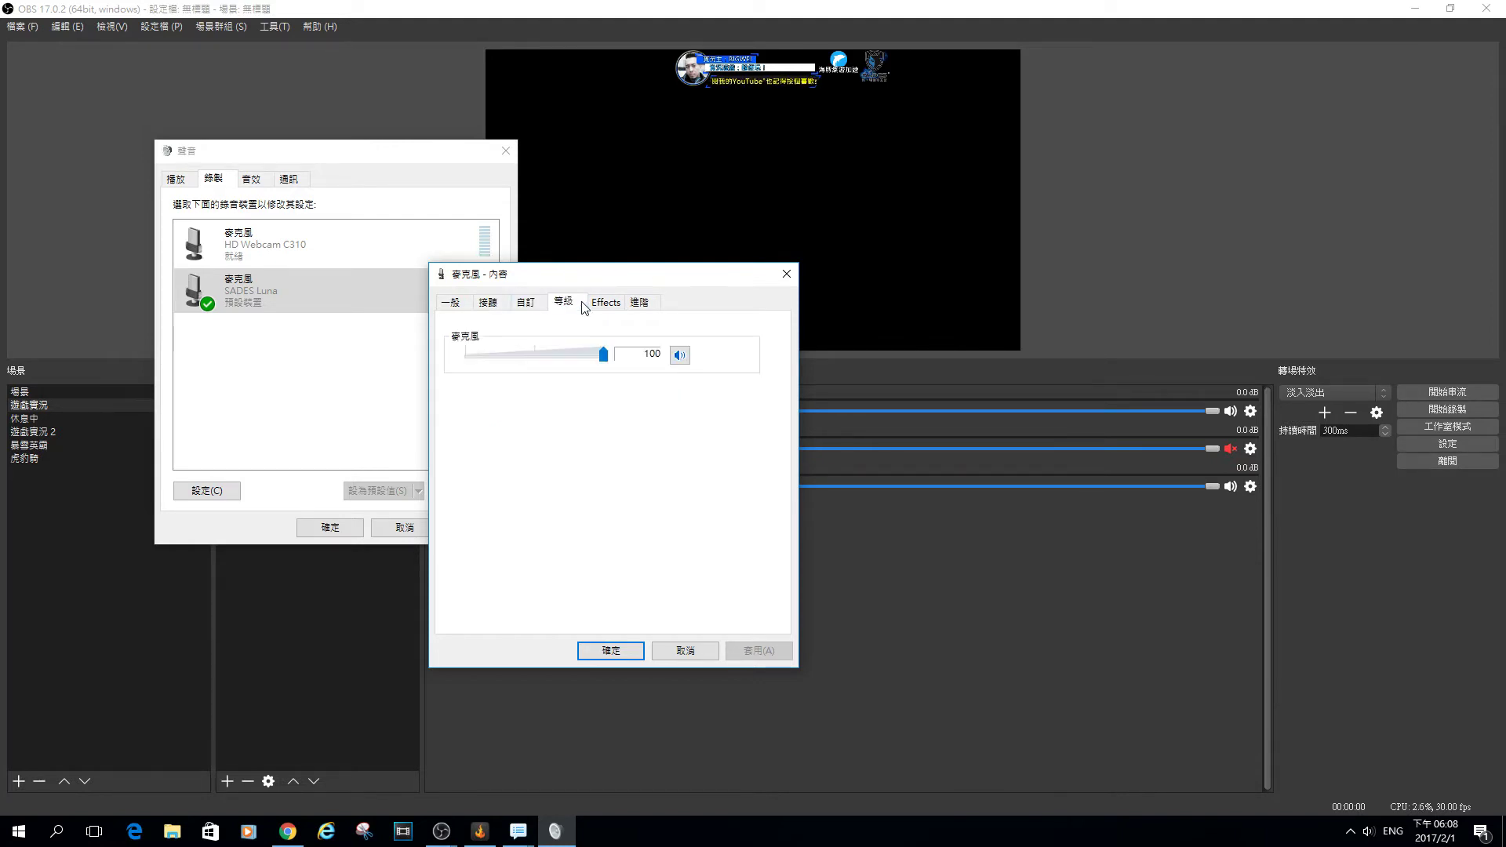
pyautogui.click(538, 305)
pyautogui.click(552, 305)
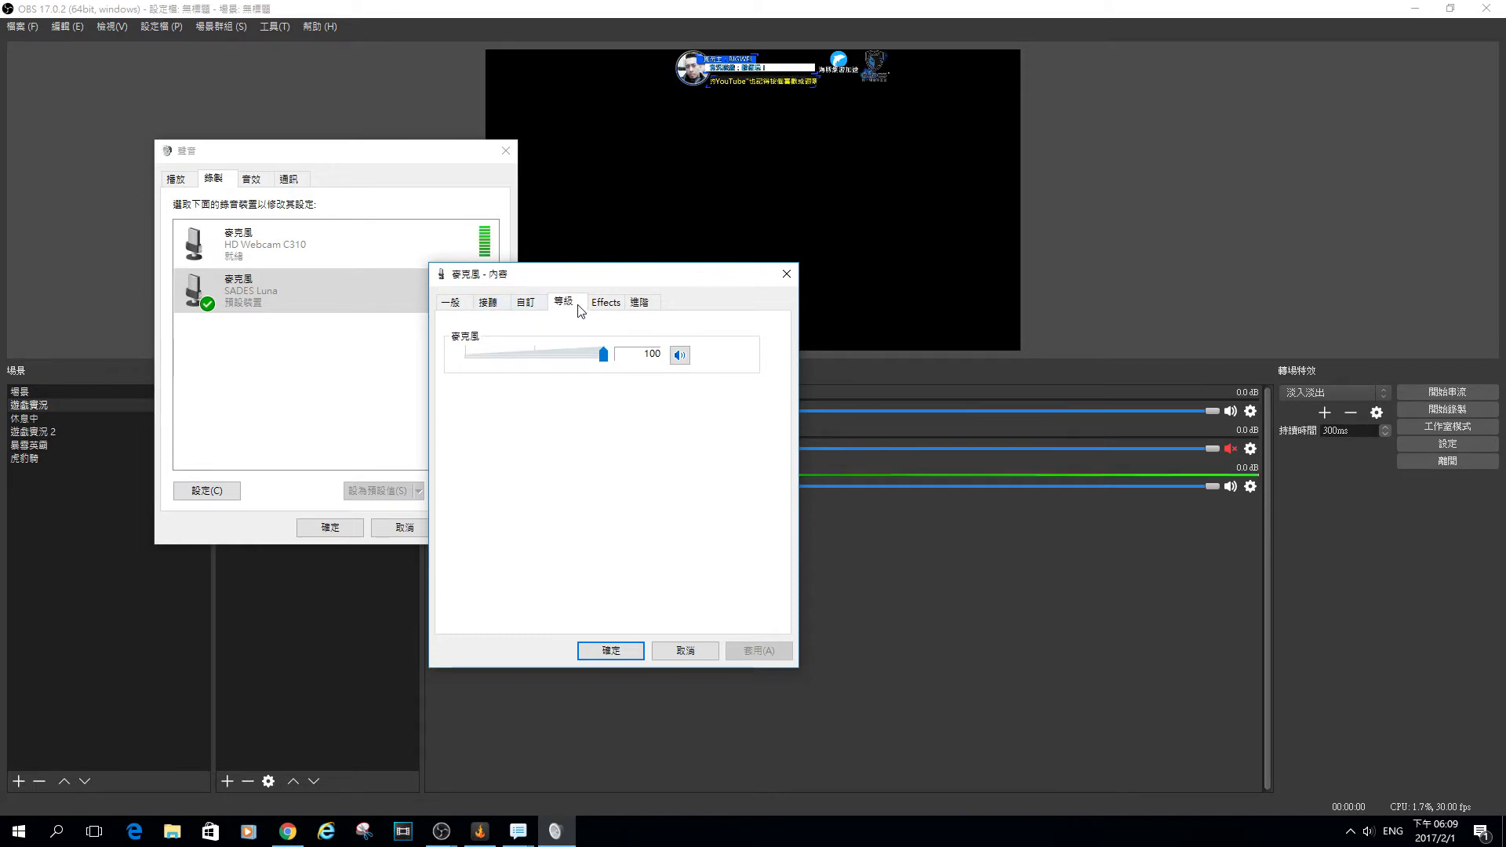
pyautogui.click(536, 304)
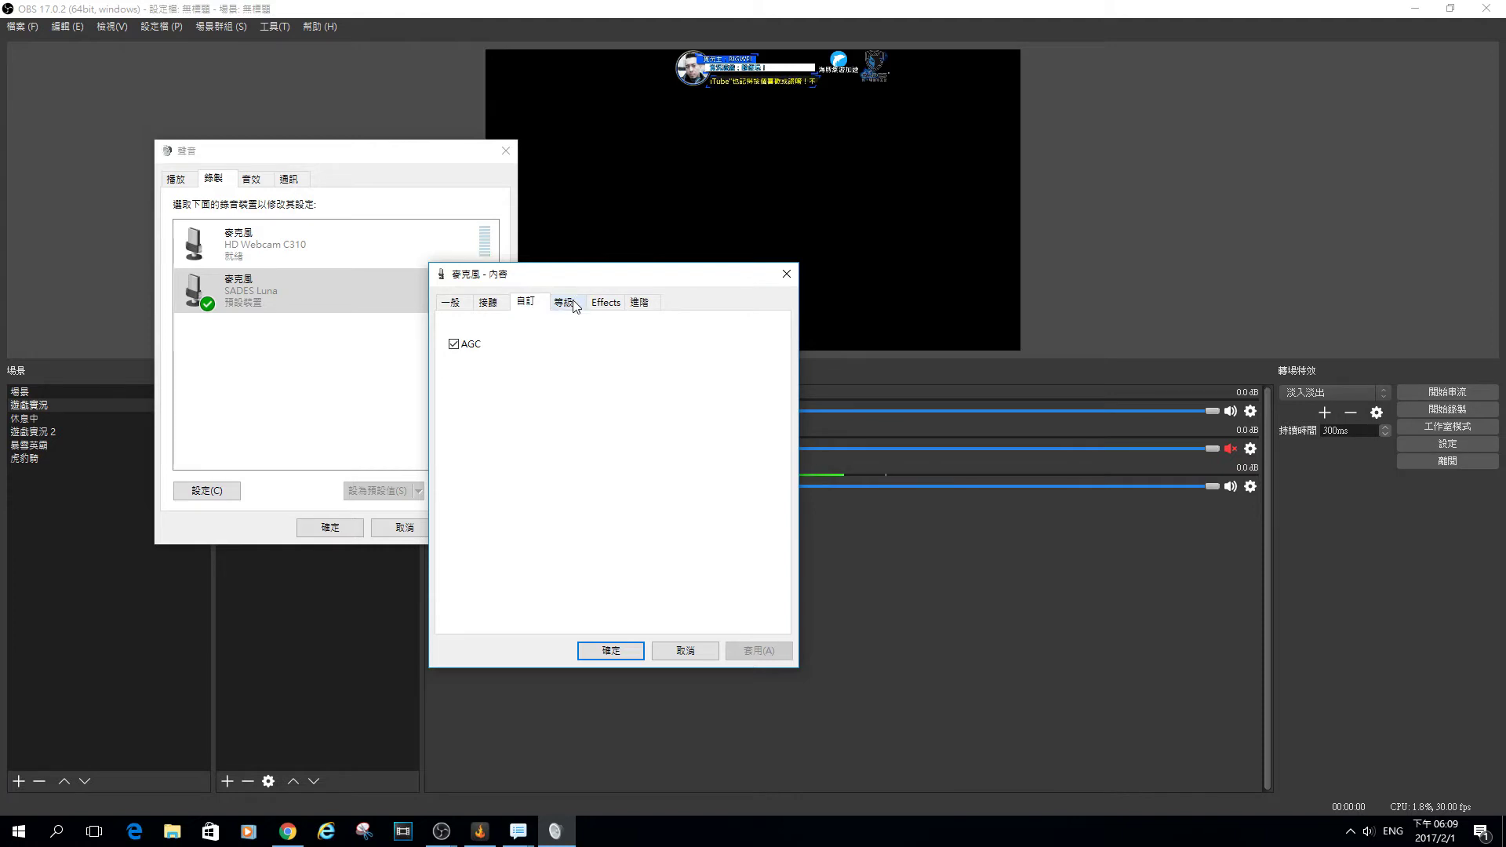
pyautogui.click(575, 306)
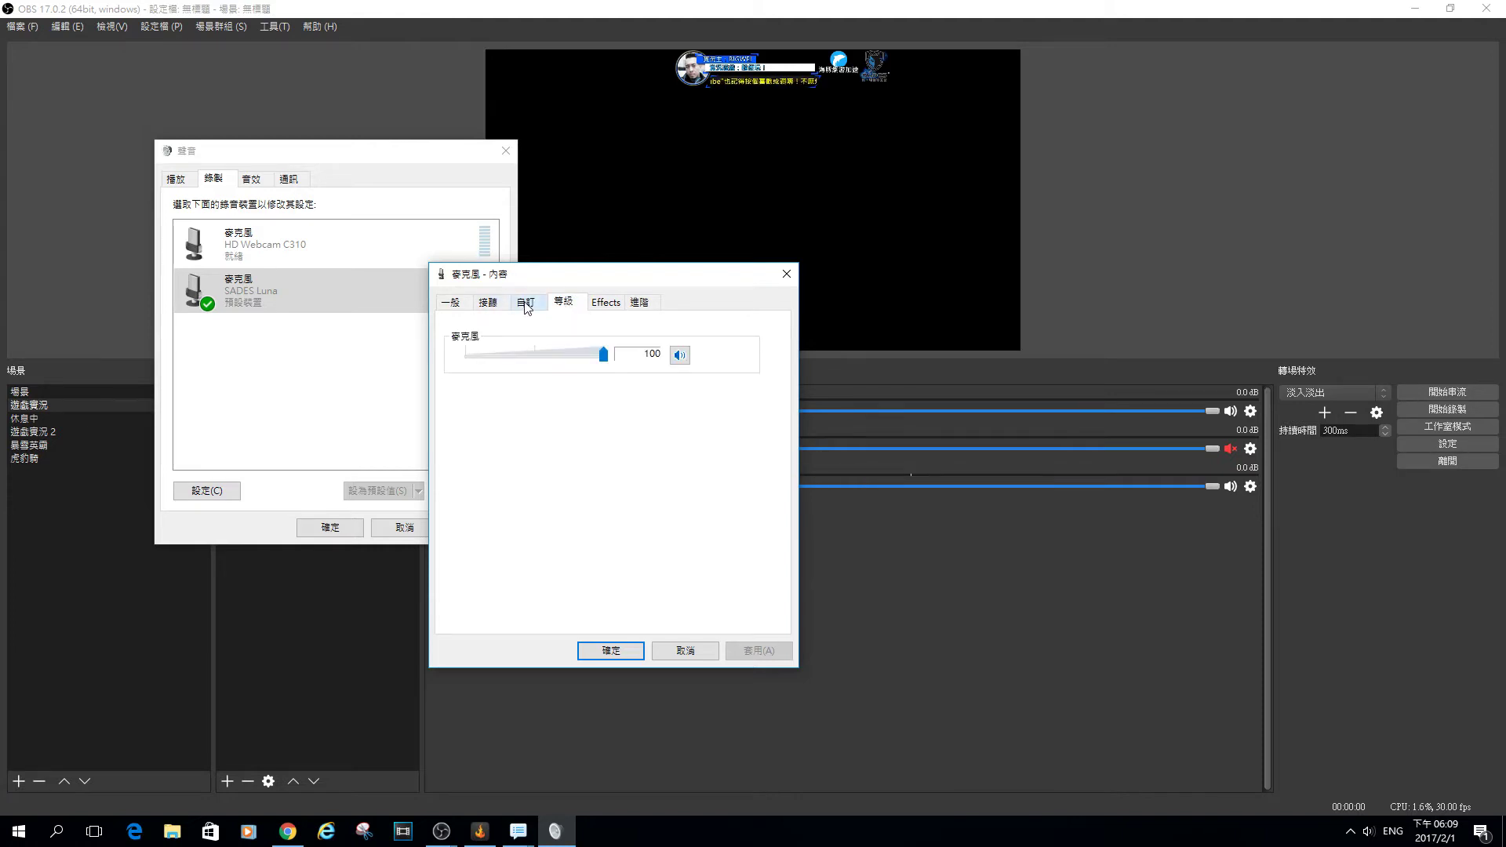
pyautogui.click(526, 306)
pyautogui.click(563, 308)
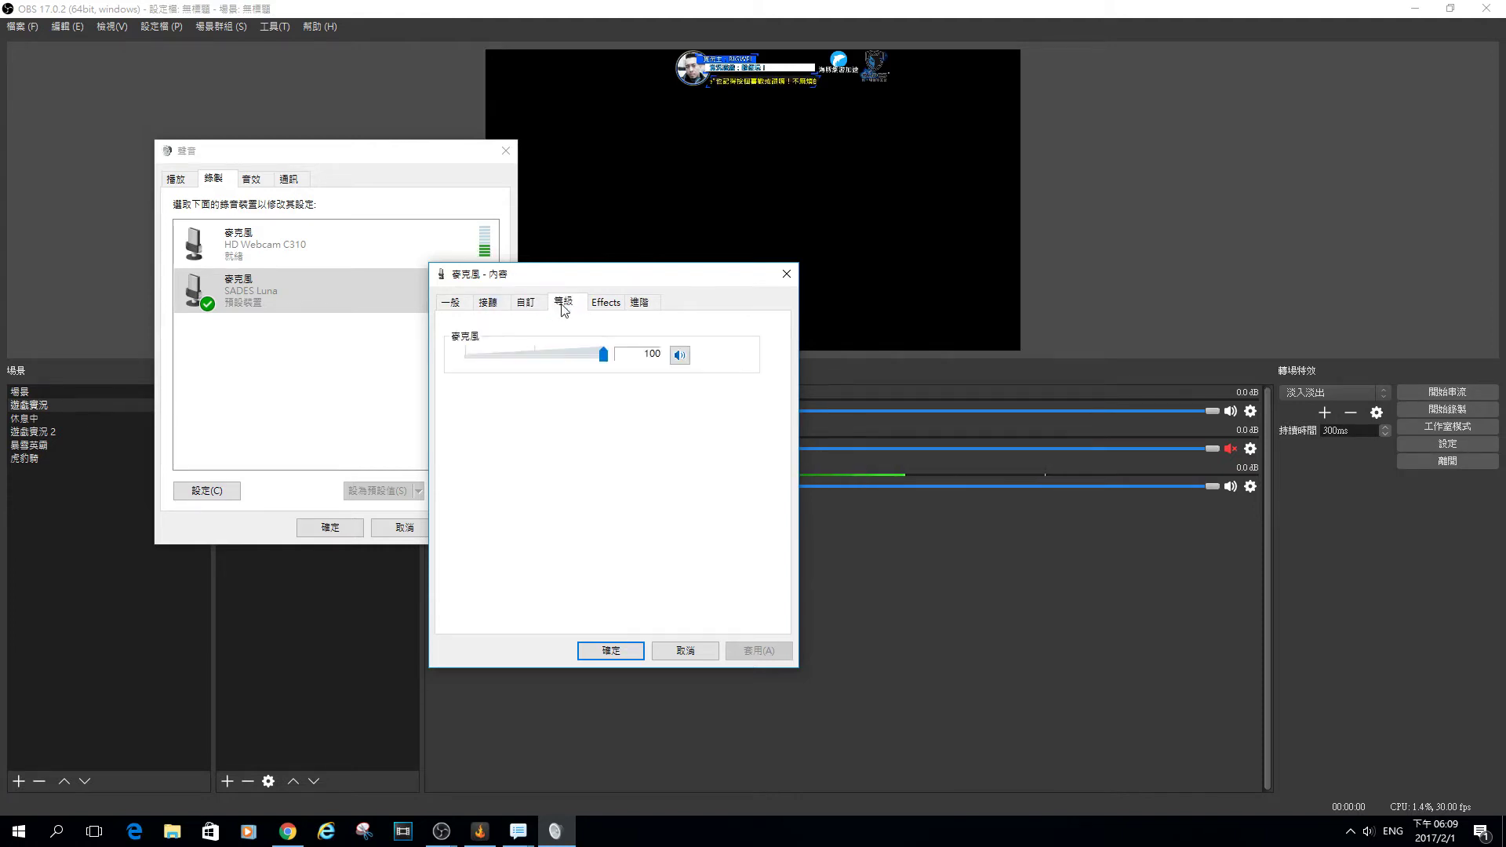
pyautogui.click(539, 306)
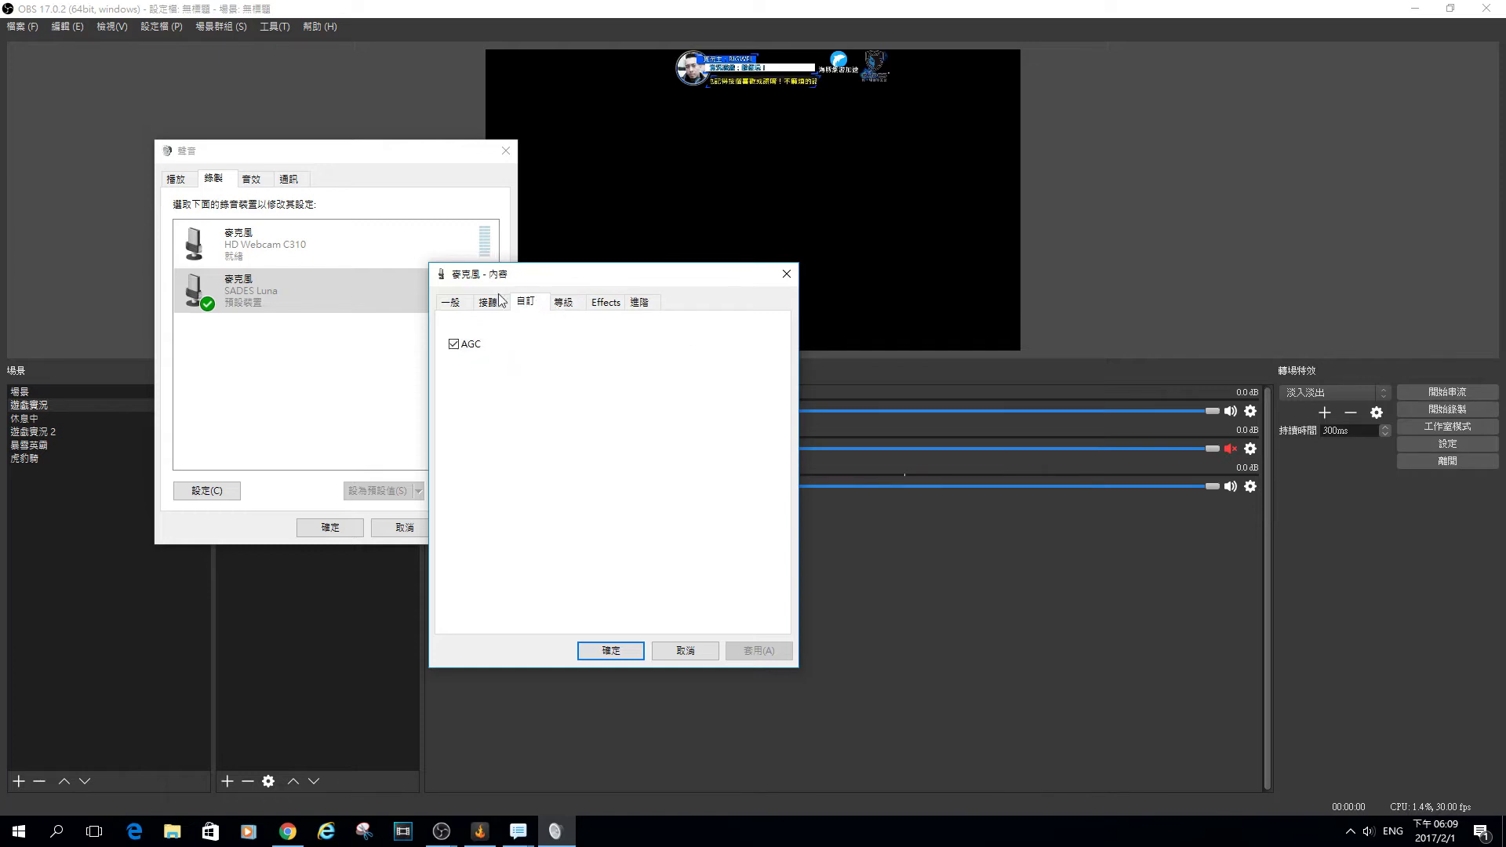
pyautogui.click(444, 305)
pyautogui.click(563, 304)
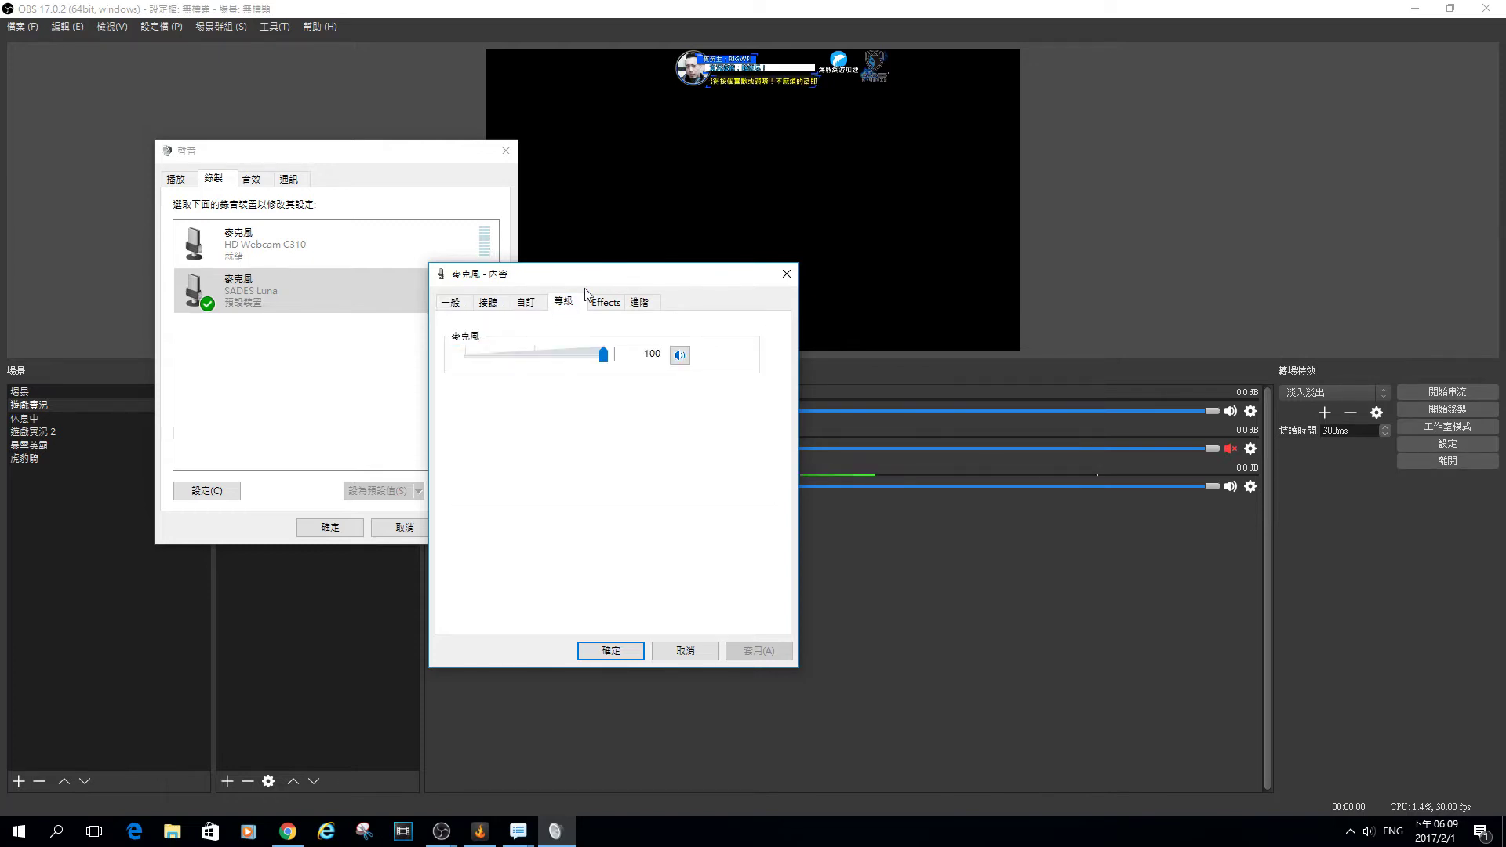
pyautogui.click(533, 308)
pyautogui.click(452, 305)
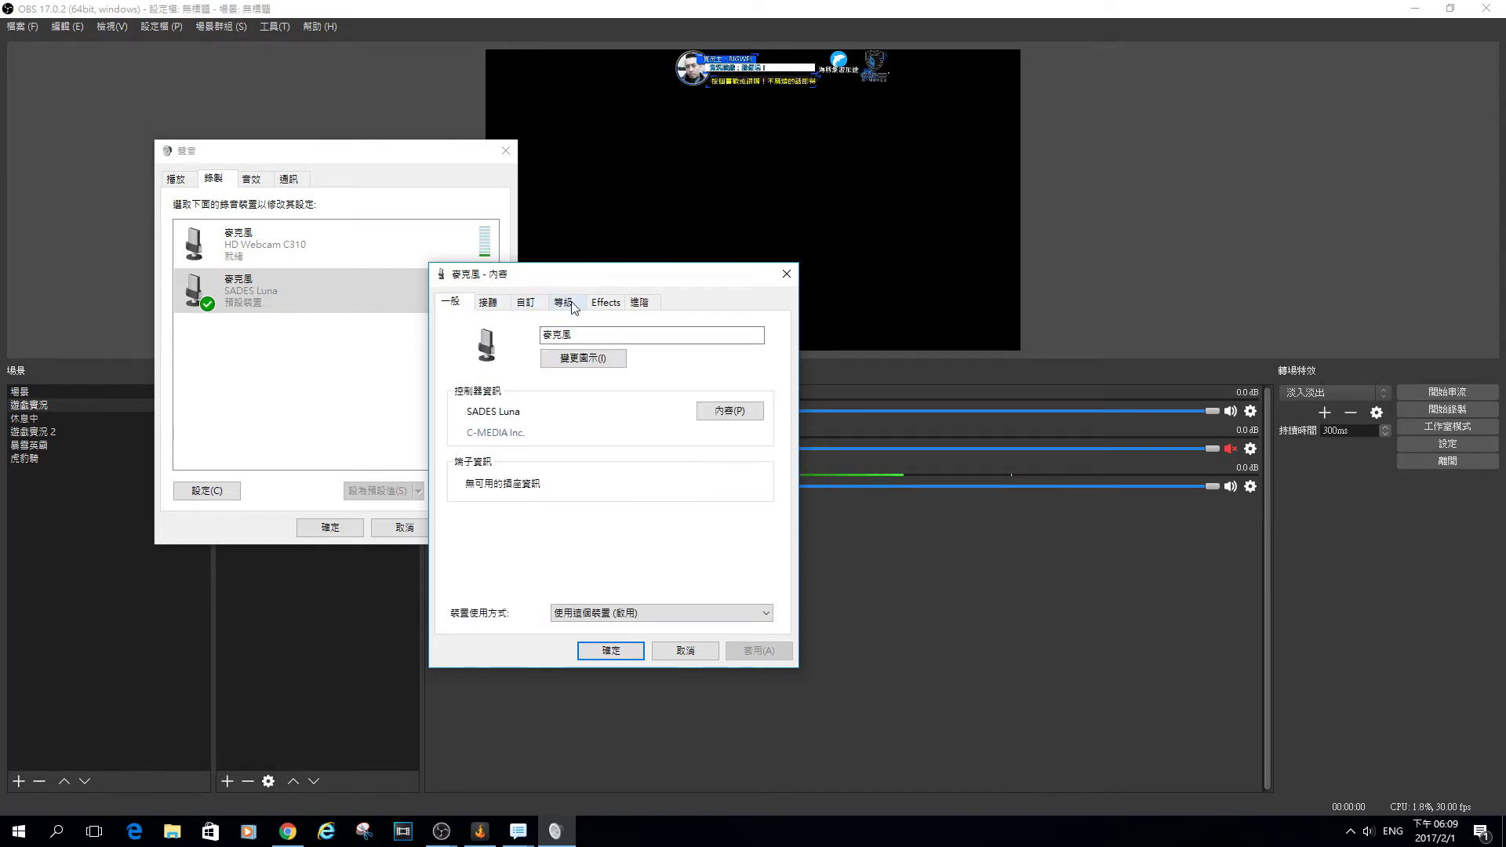
pyautogui.click(571, 304)
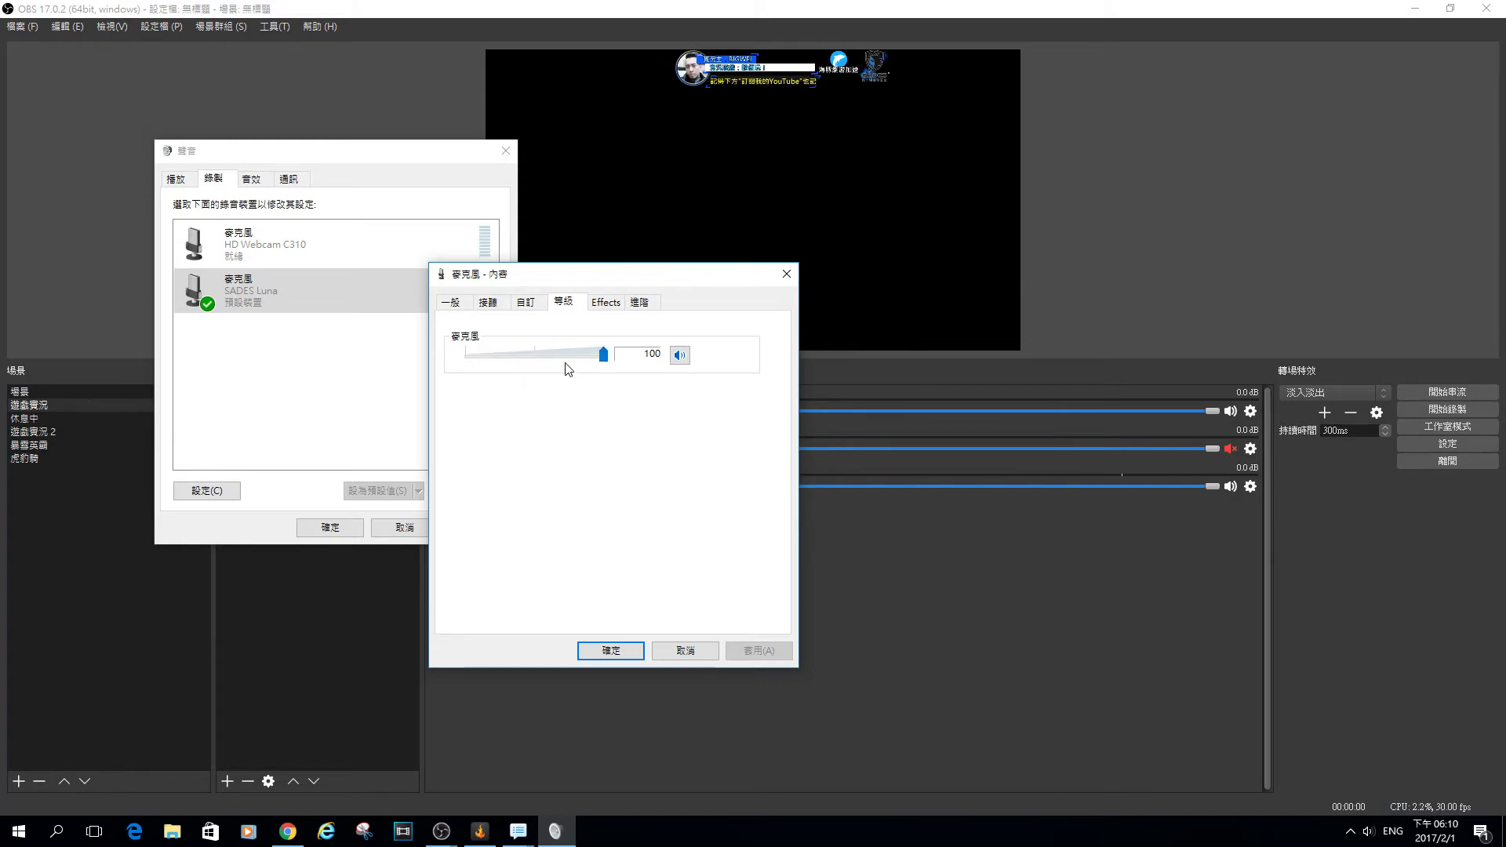
# Check the microphone's audio effects, and close the microphone properties and the sound settings with OK
pyautogui.click(608, 306)
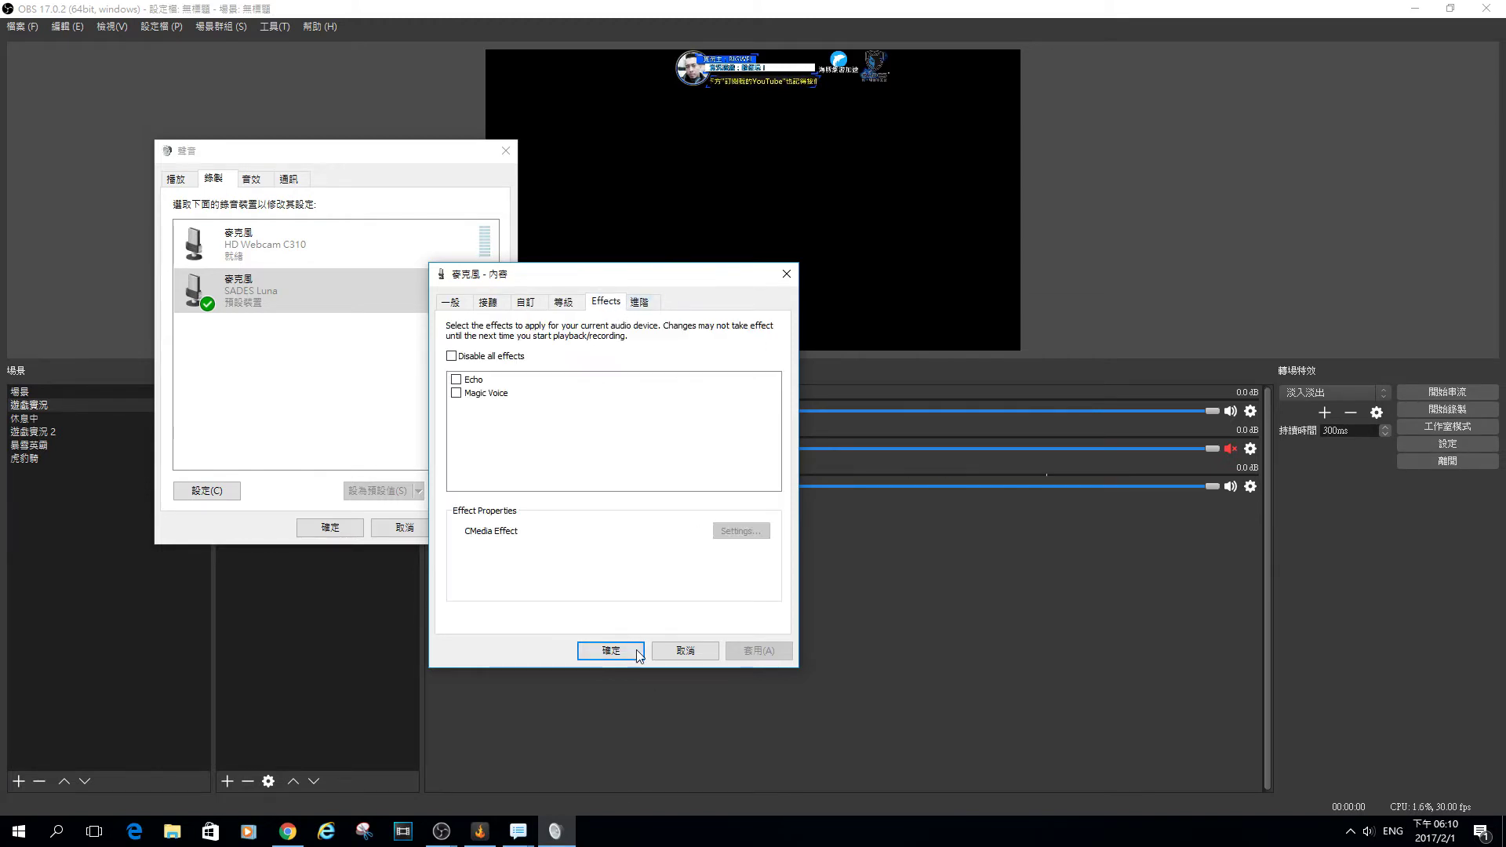
pyautogui.click(611, 651)
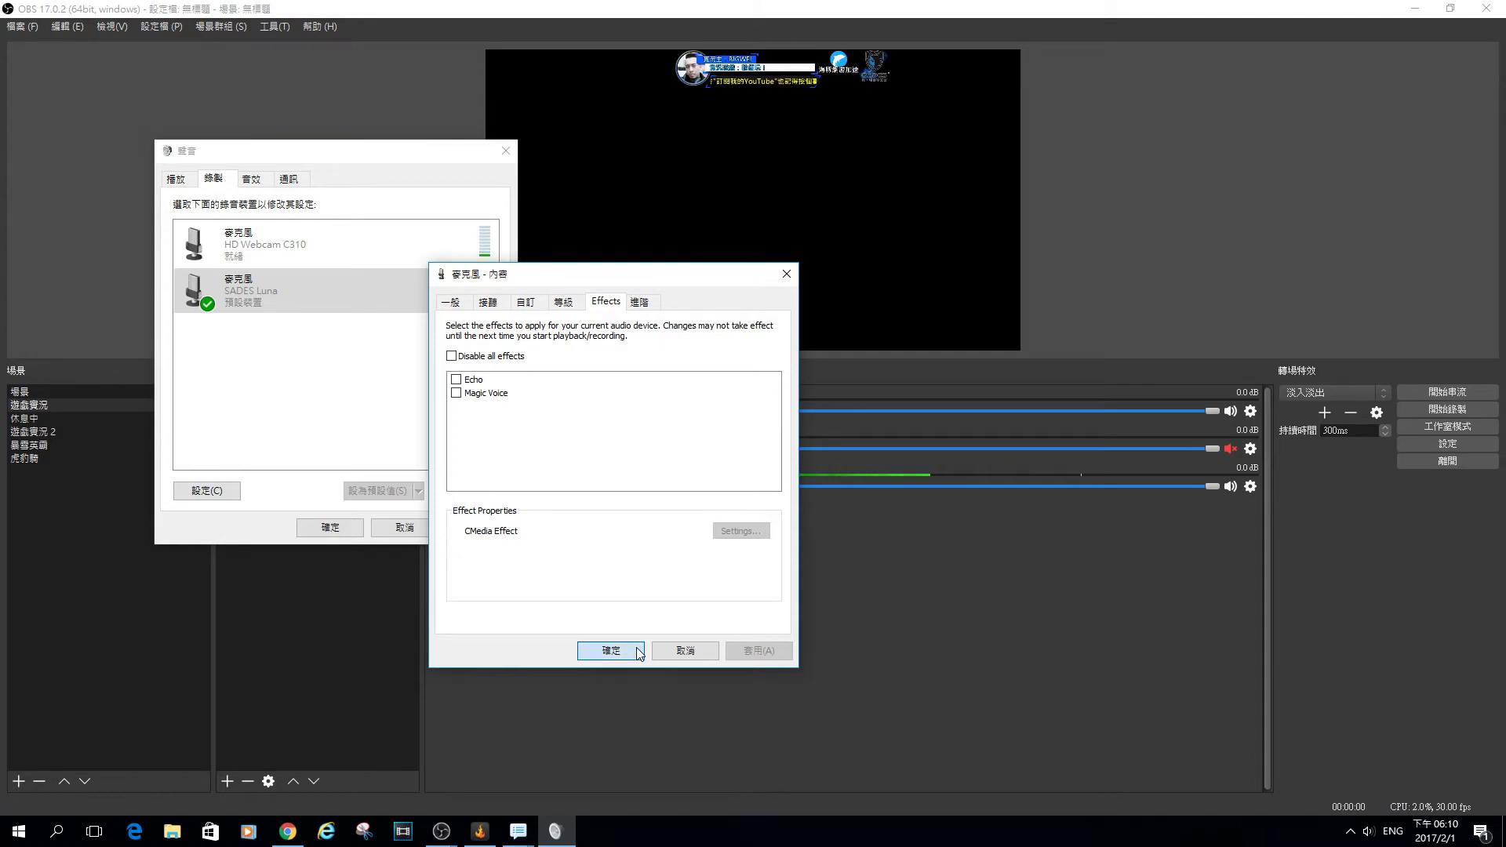
pyautogui.click(345, 528)
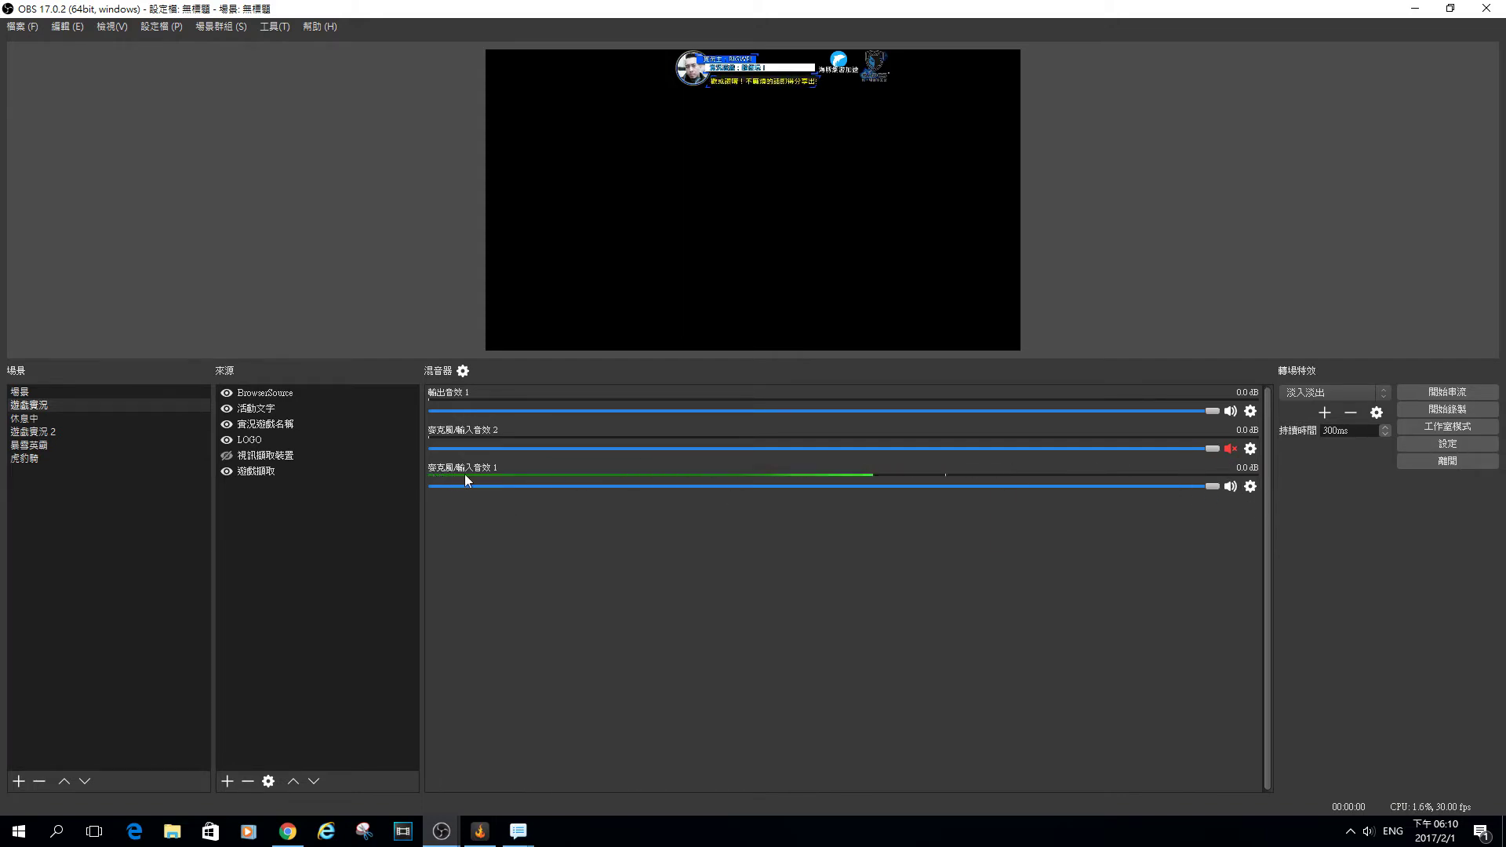
# Open the filters of the 麥克風/輸入音效 1 mixer source and view the filter types that can be added
pyautogui.click(1251, 487)
pyautogui.click(1292, 497)
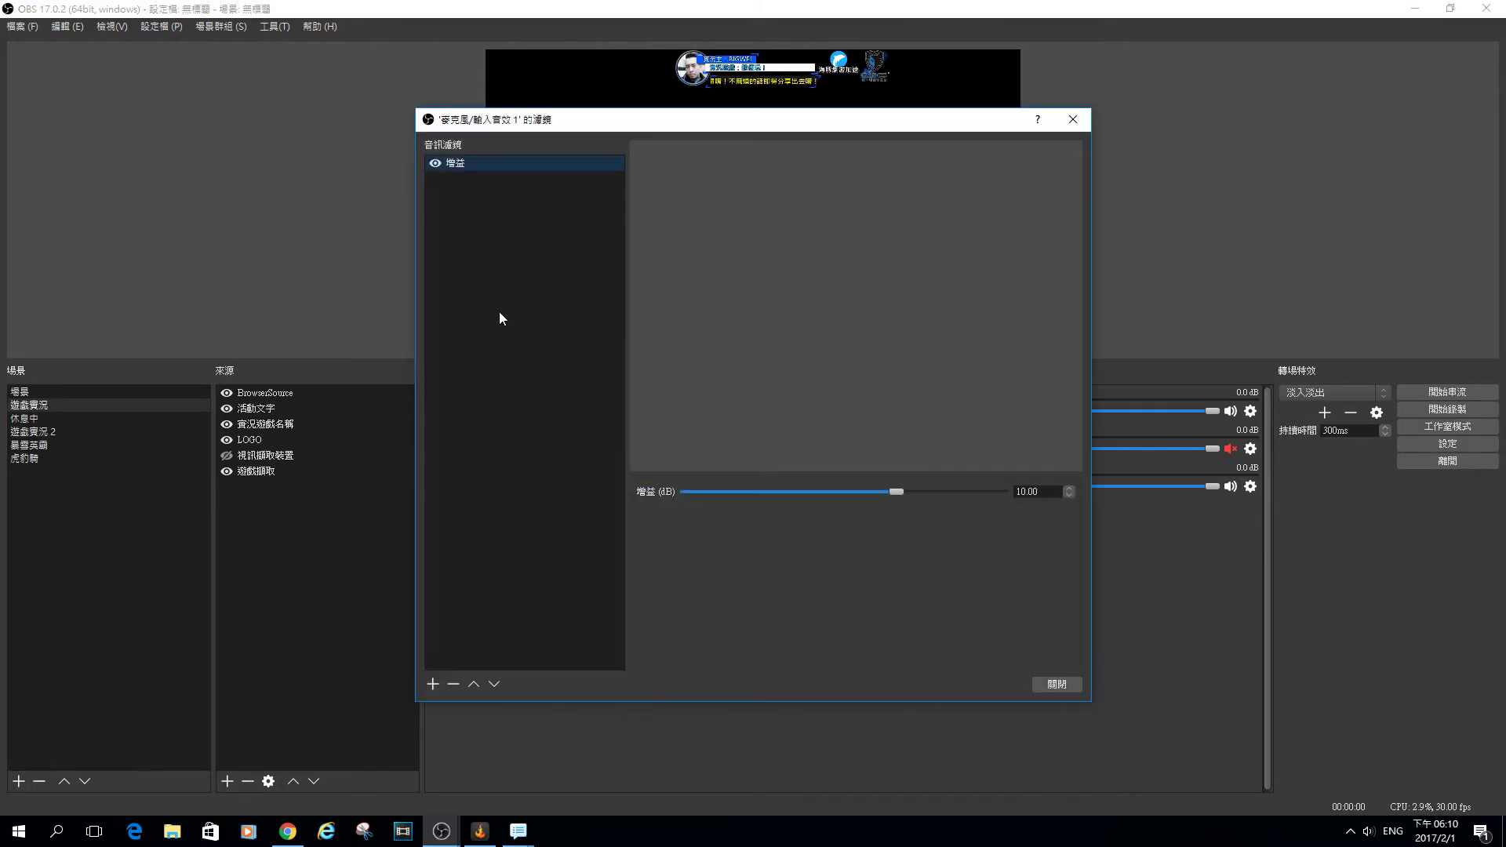
pyautogui.rightClick(519, 328)
pyautogui.click(493, 244)
pyautogui.rightClick(542, 333)
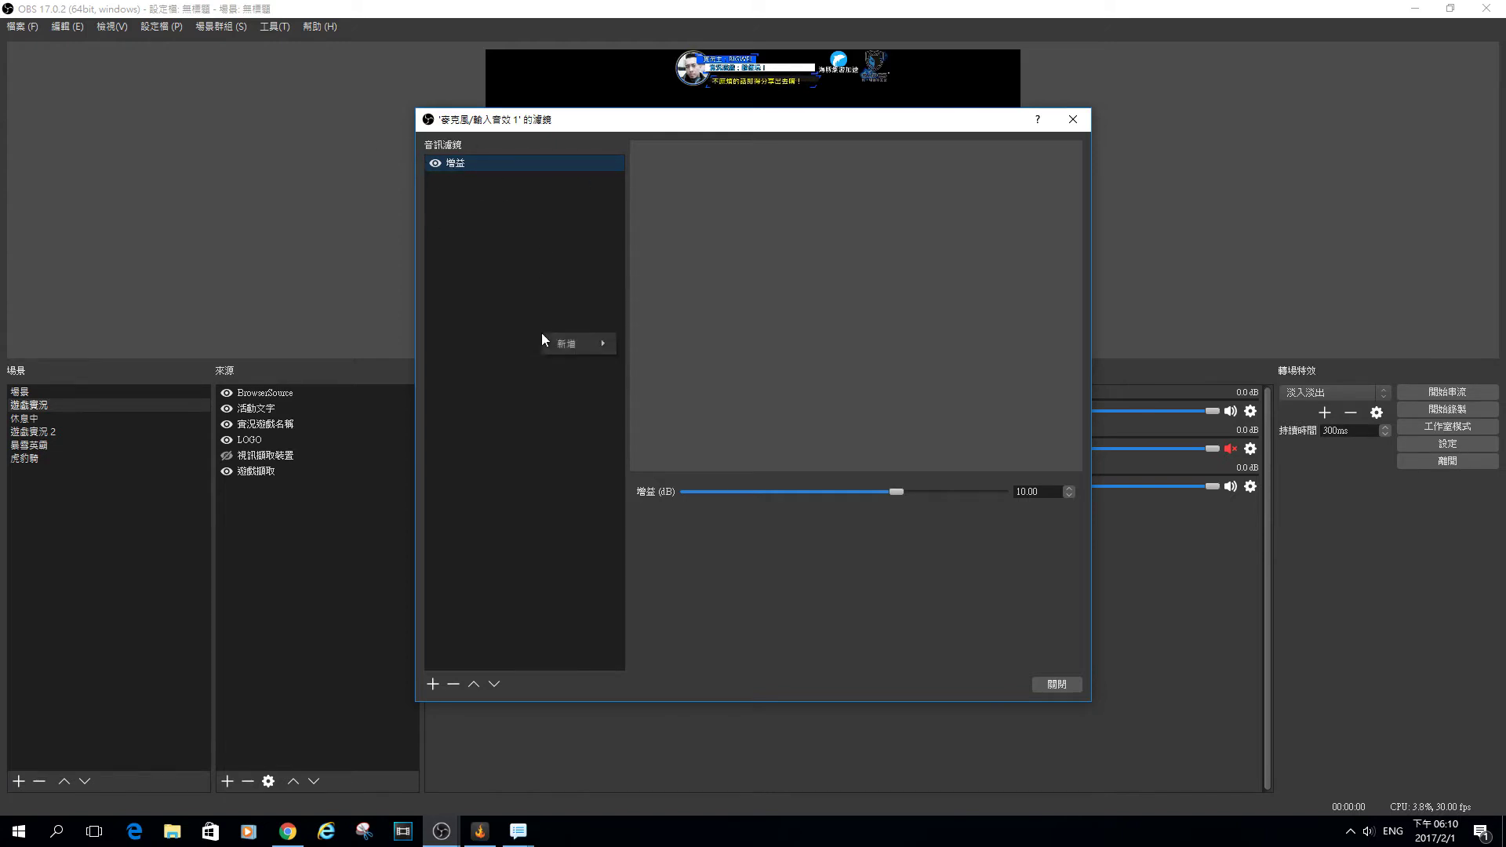
pyautogui.click(511, 279)
pyautogui.rightClick(511, 280)
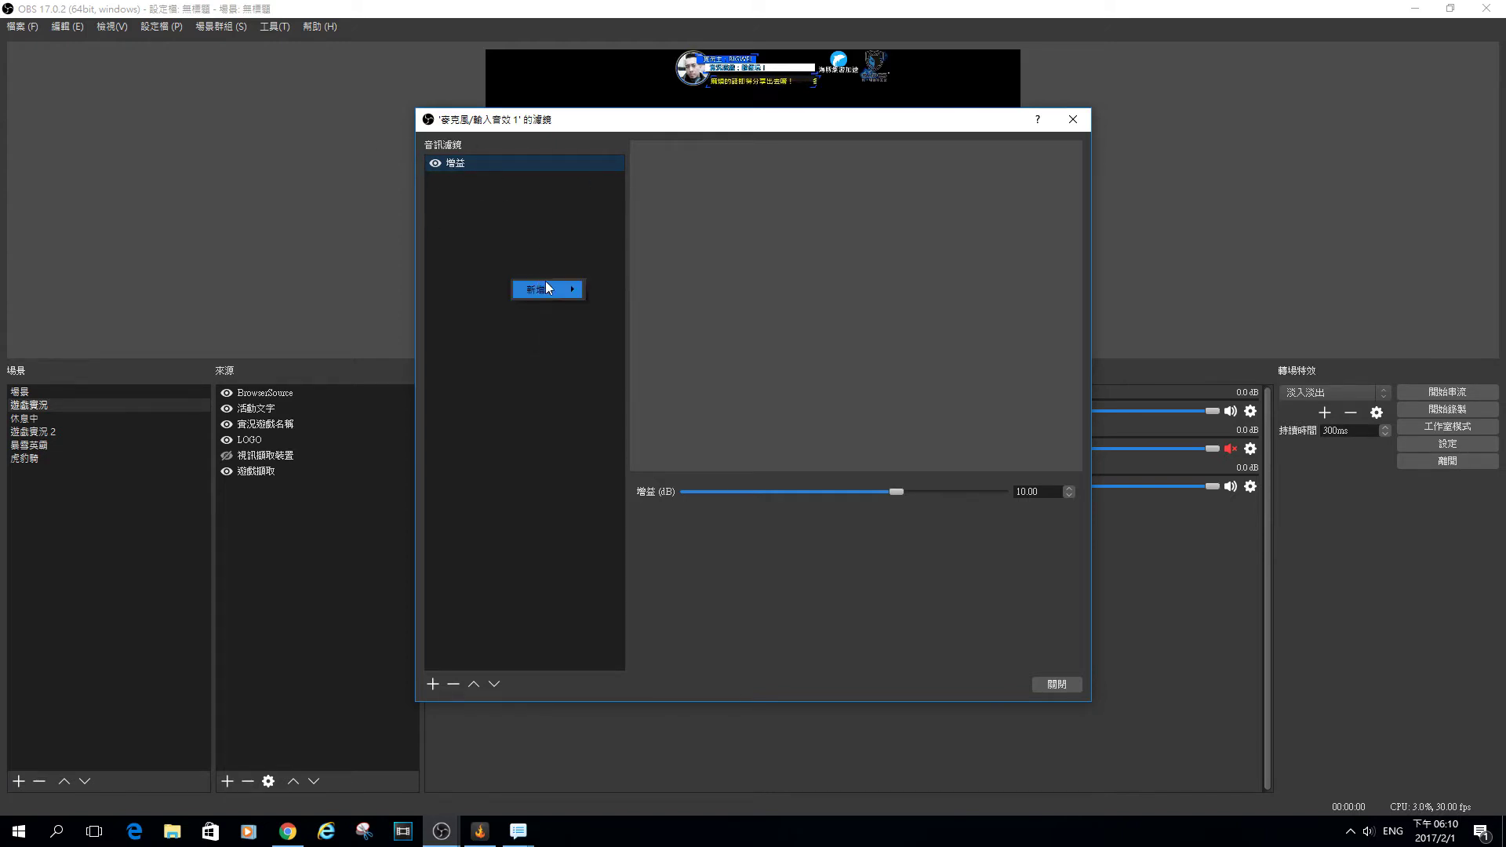
pyautogui.moveTo(553, 290)
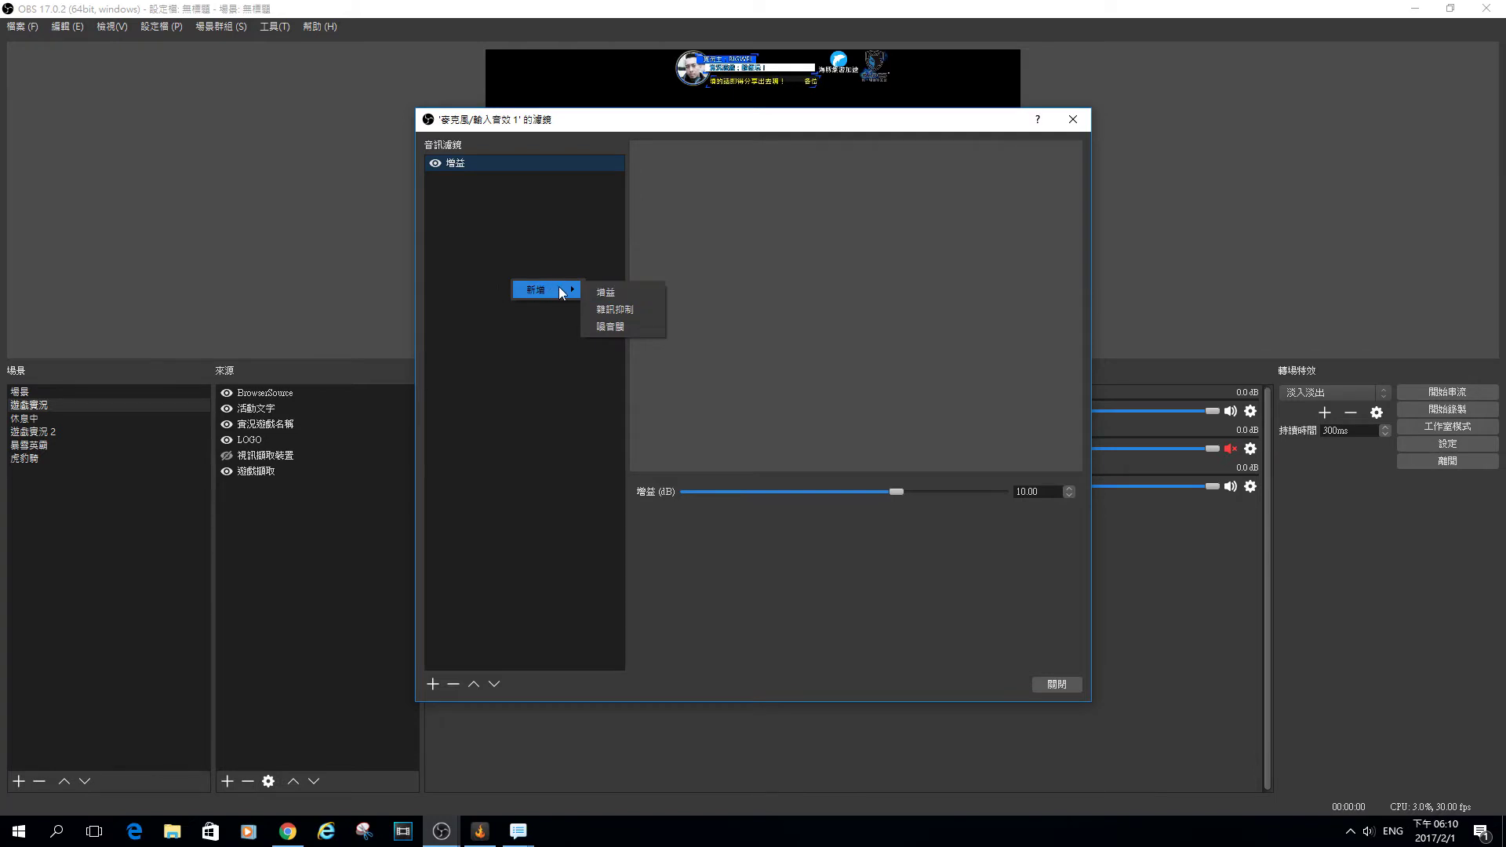
pyautogui.click(496, 191)
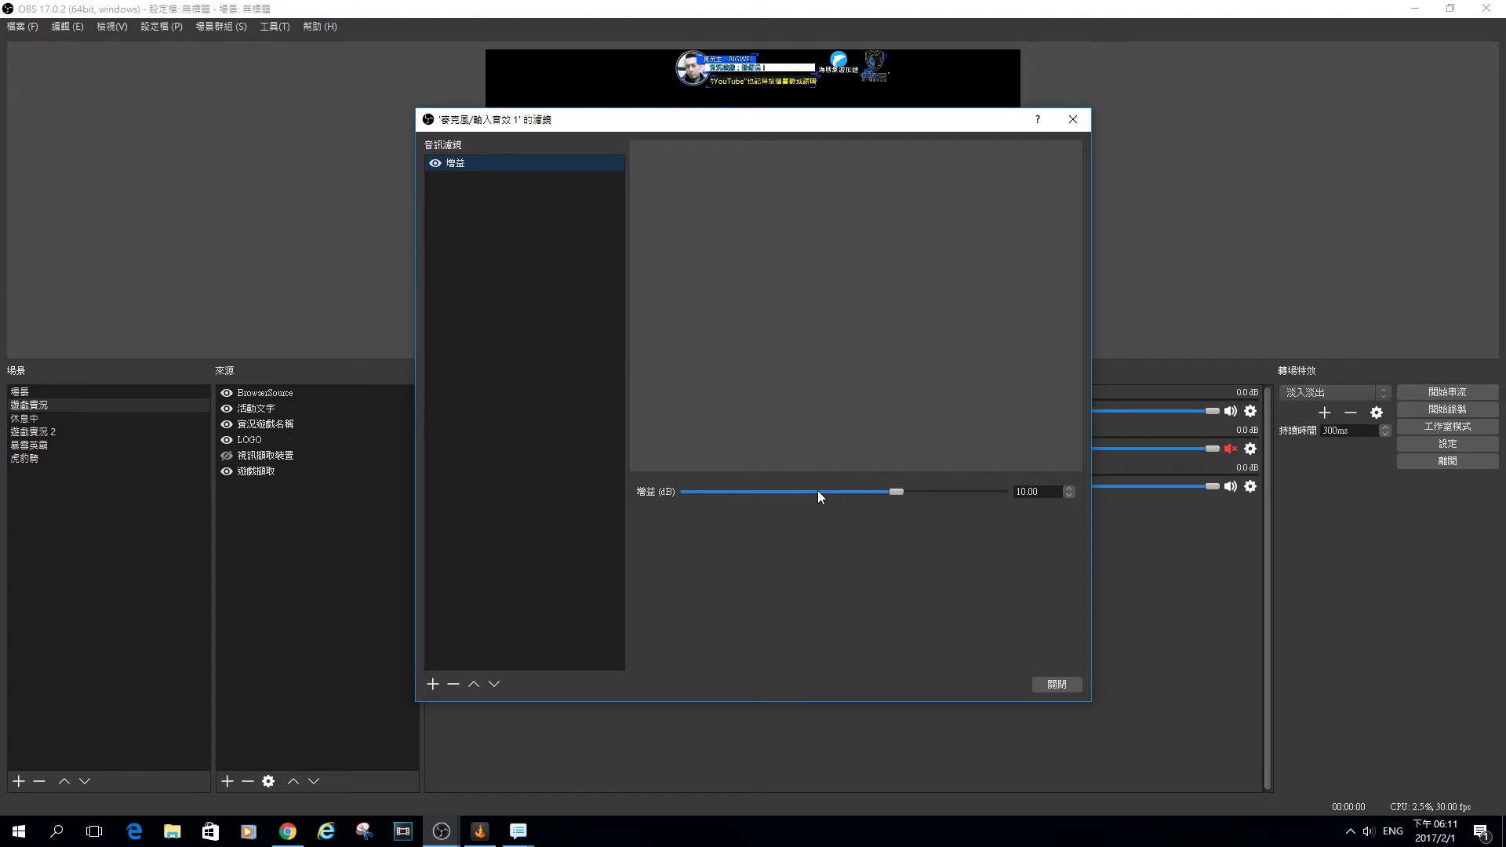
# Add a noise suppression filter (雜訊抑制) with its default name to the 麥克風/輸入音效 1 source
pyautogui.rightClick(522, 356)
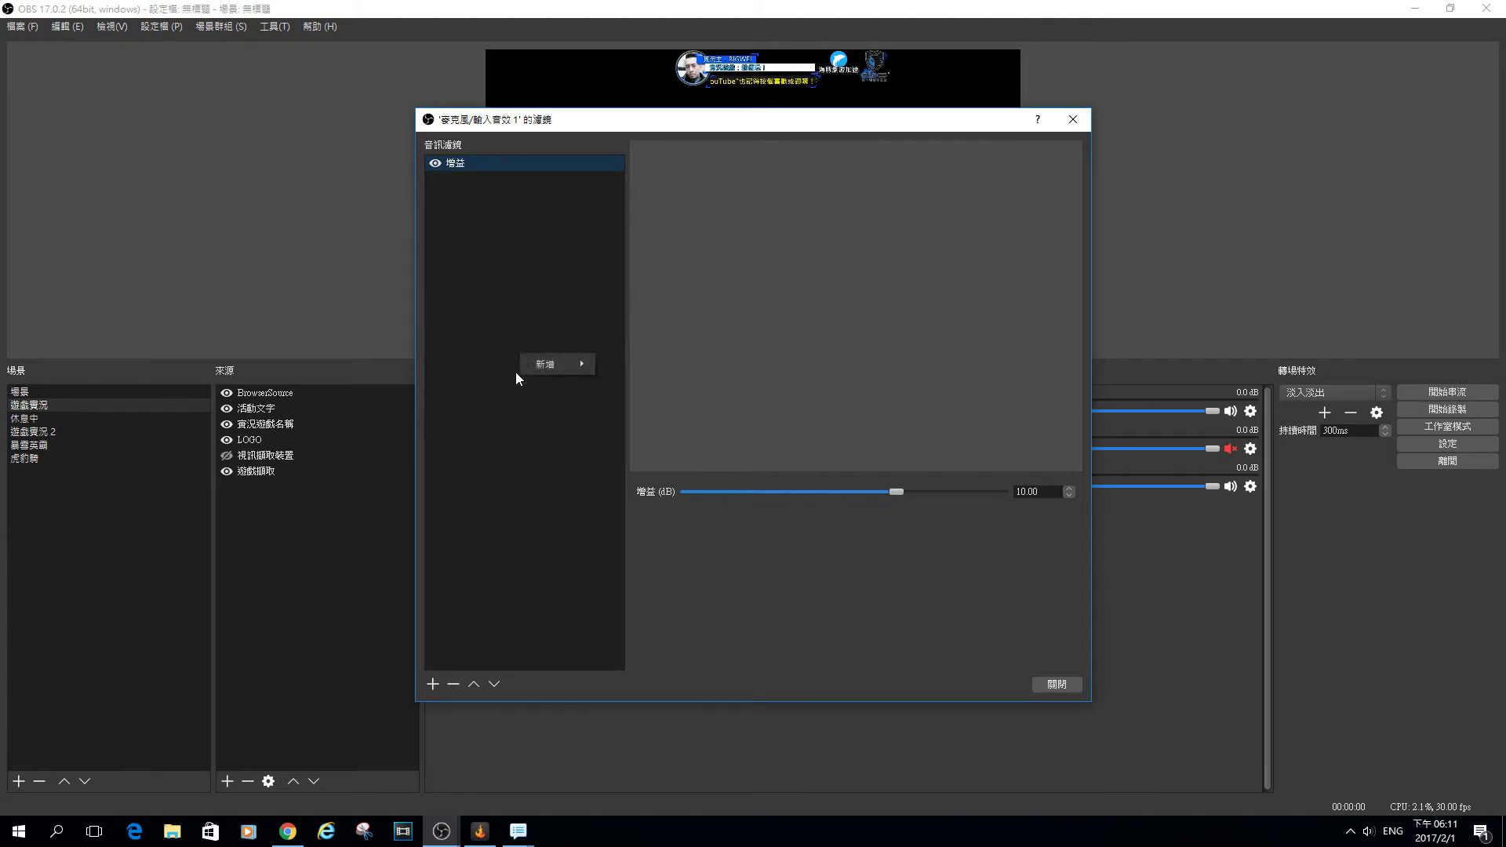
pyautogui.moveTo(562, 366)
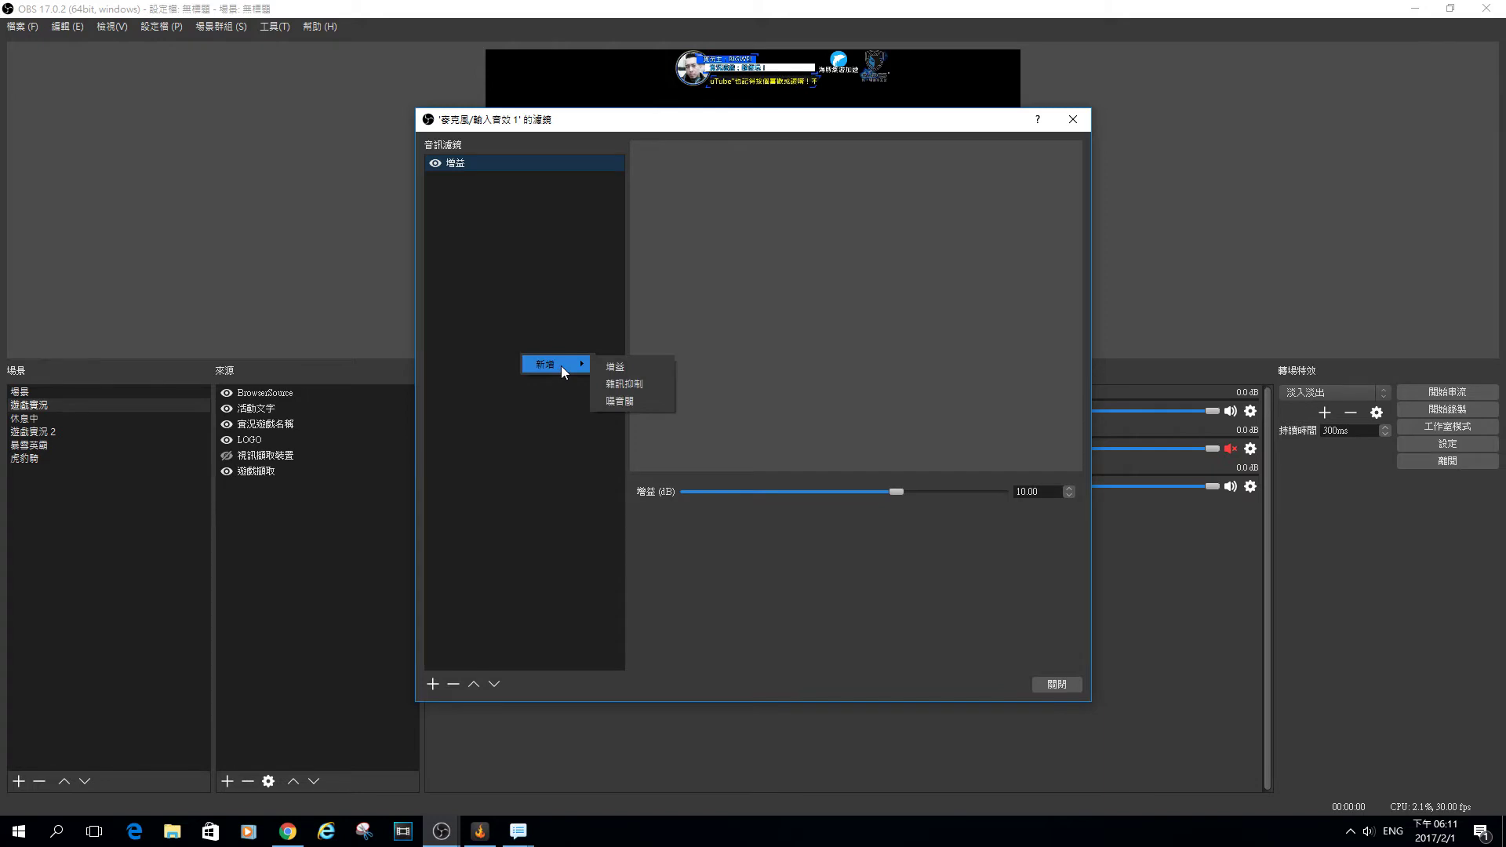
pyautogui.click(623, 383)
pyautogui.click(713, 438)
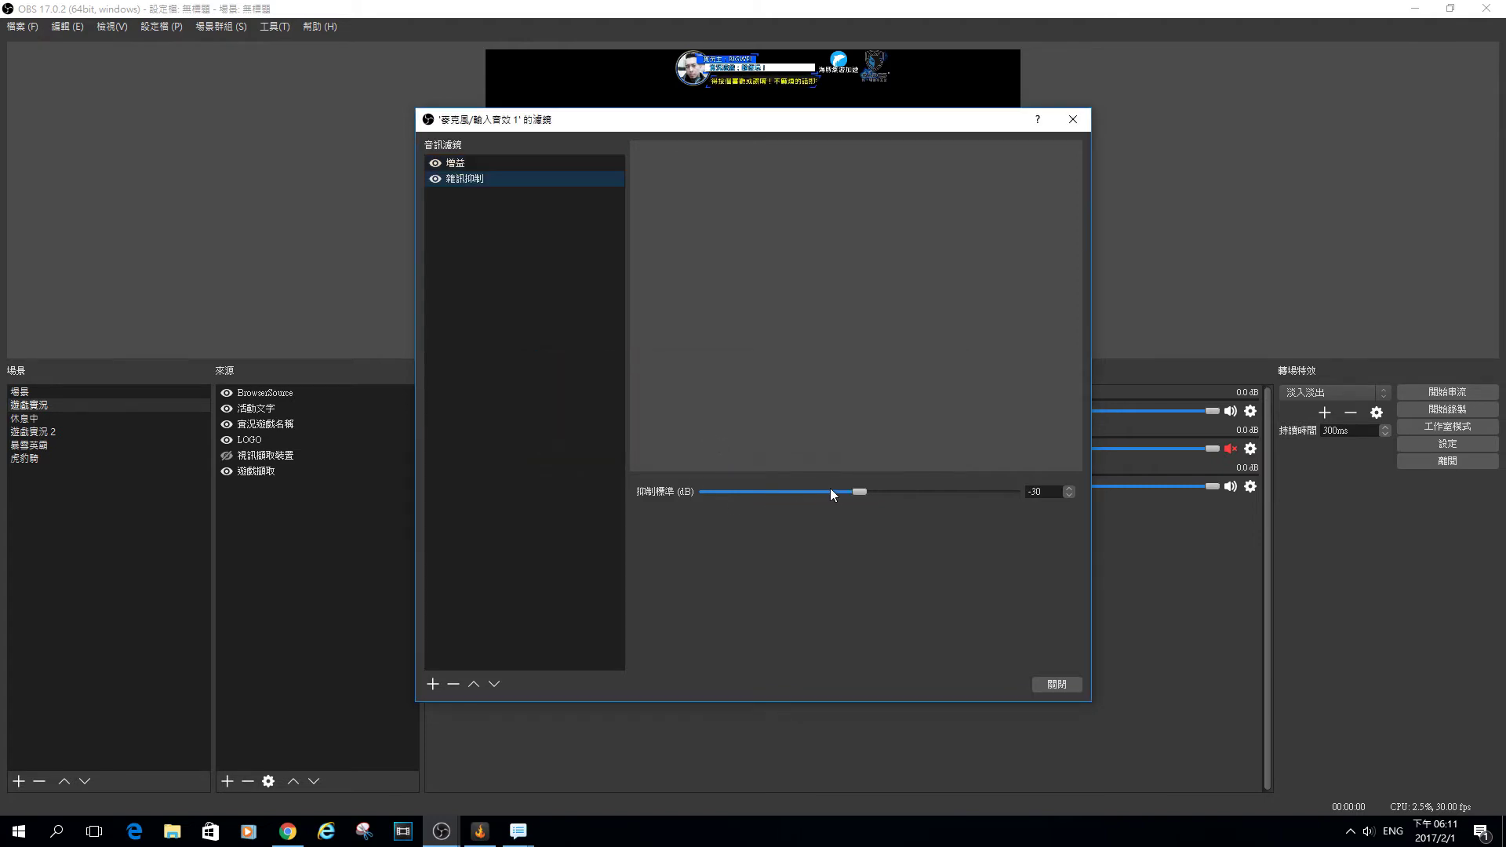
# Remove the noise suppression filter (雜訊抑制) from the microphone's audio filters and confirm the removal
pyautogui.rightClick(472, 180)
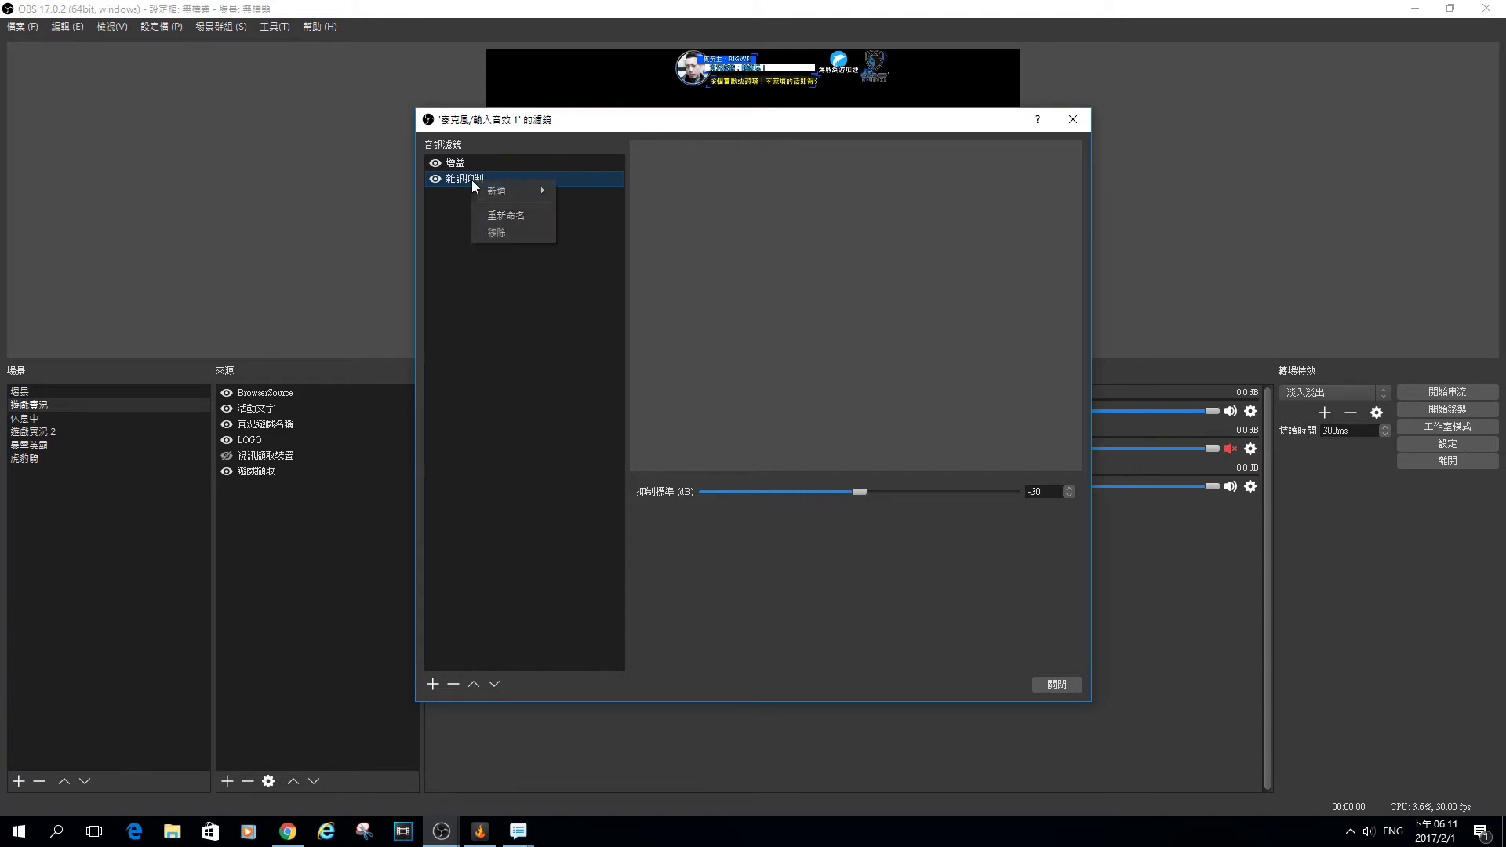
pyautogui.click(500, 225)
pyautogui.click(764, 436)
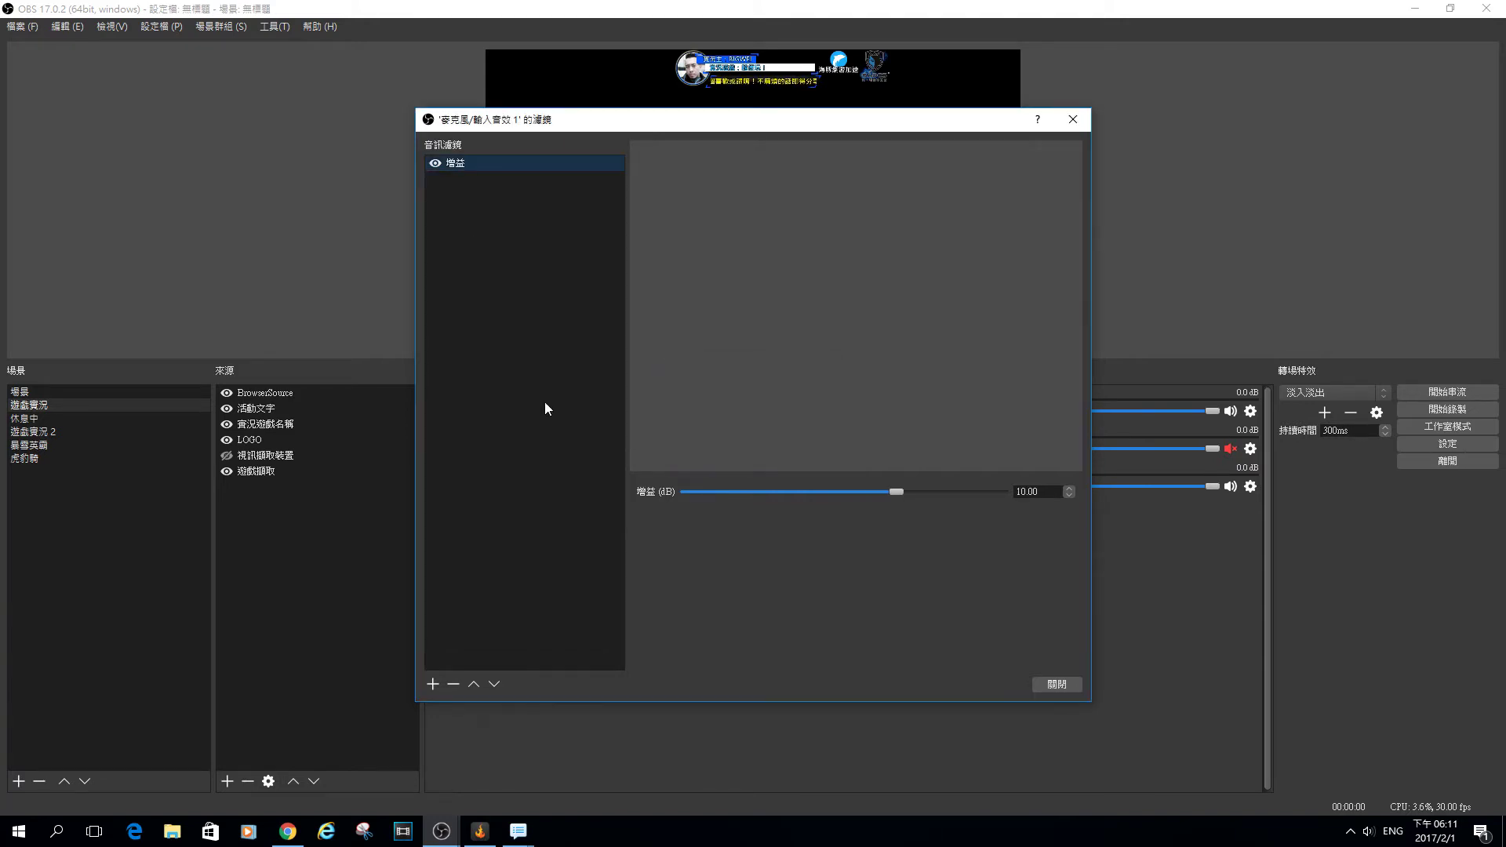
# Add a noise gate filter (噪音閘) with its default name to the 麥克風/輸入音效 1 source
pyautogui.moveTo(584, 416)
pyautogui.click(653, 452)
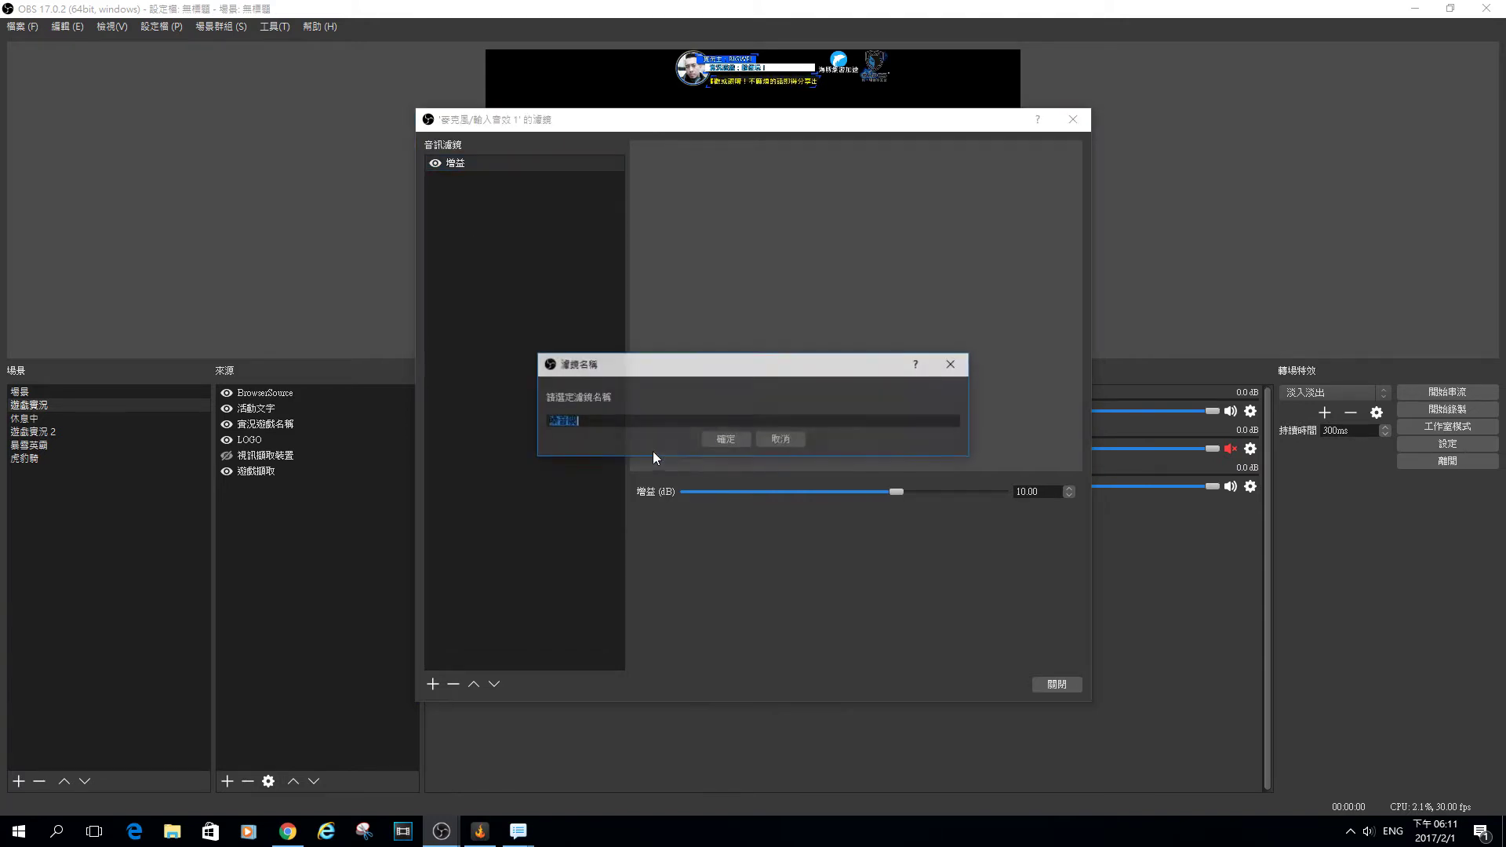
pyautogui.click(714, 440)
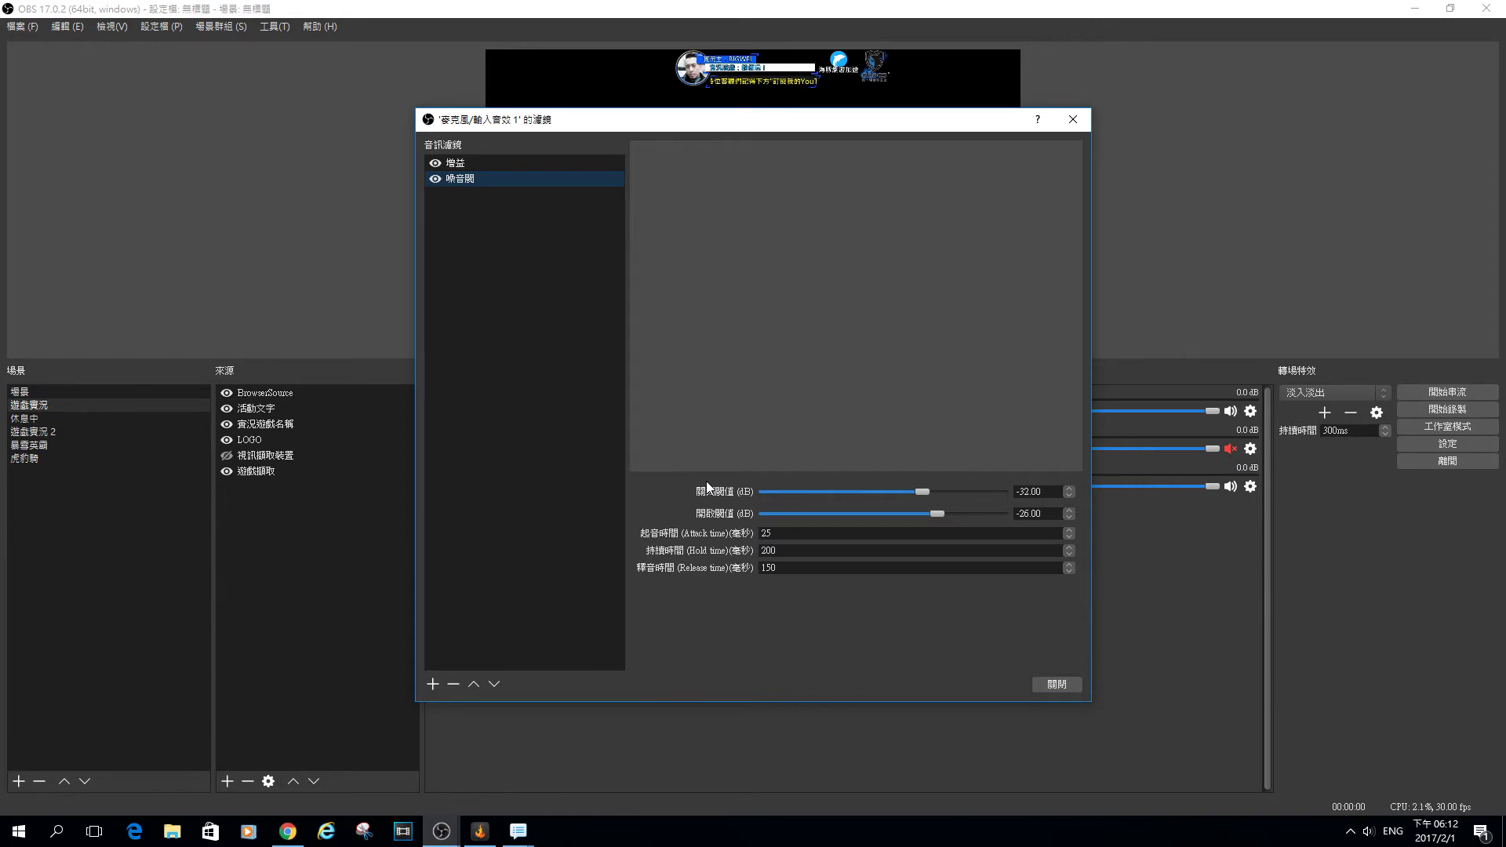
# Add a second audio filter of type 雜訊抑制 (noise suppression) with its default name alongside the noise gate
pyautogui.rightClick(481, 228)
pyautogui.moveTo(505, 240)
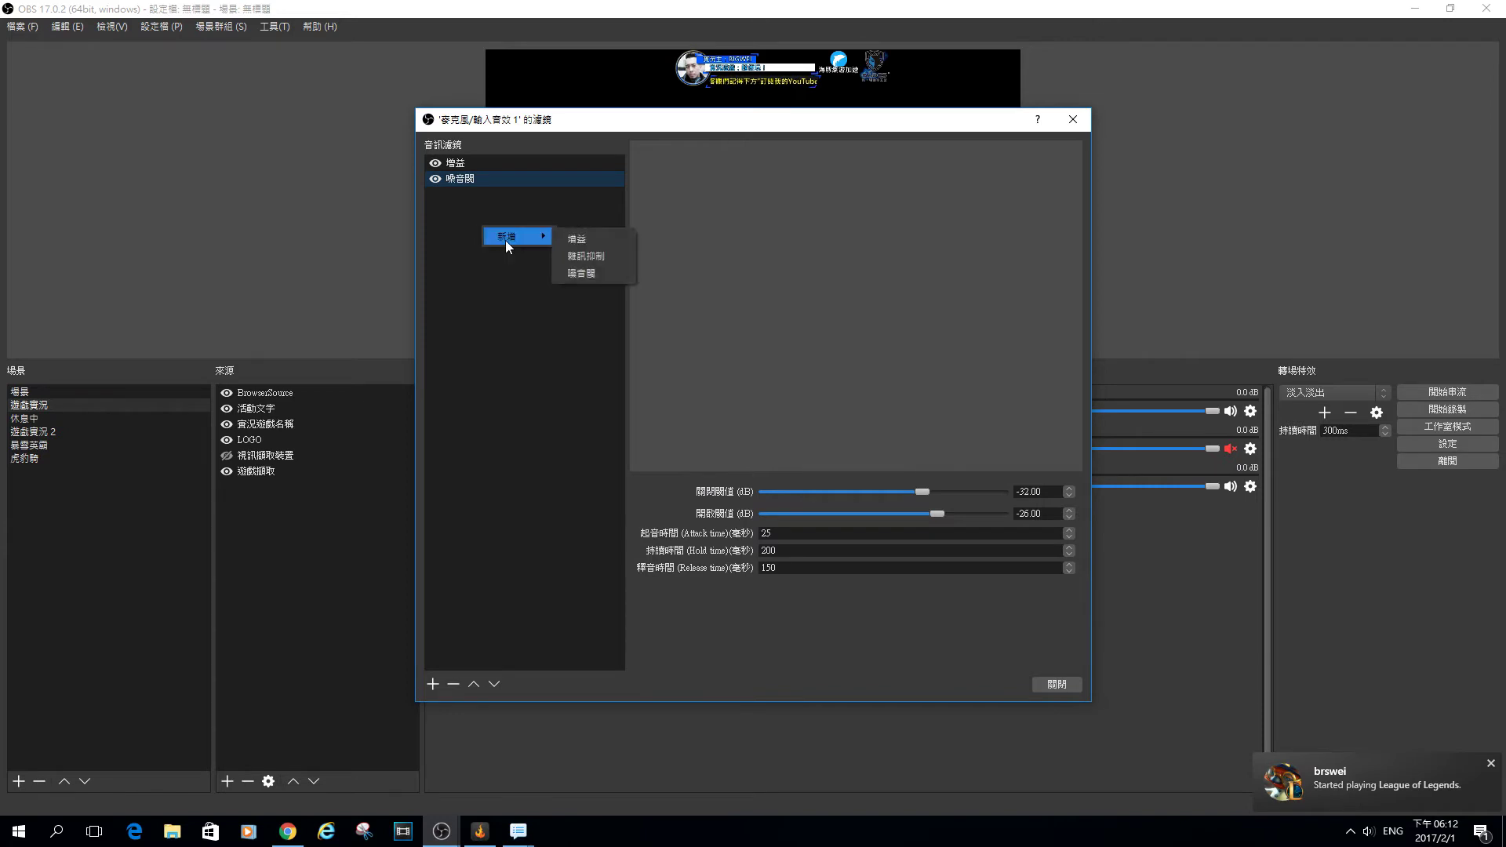
pyautogui.click(601, 257)
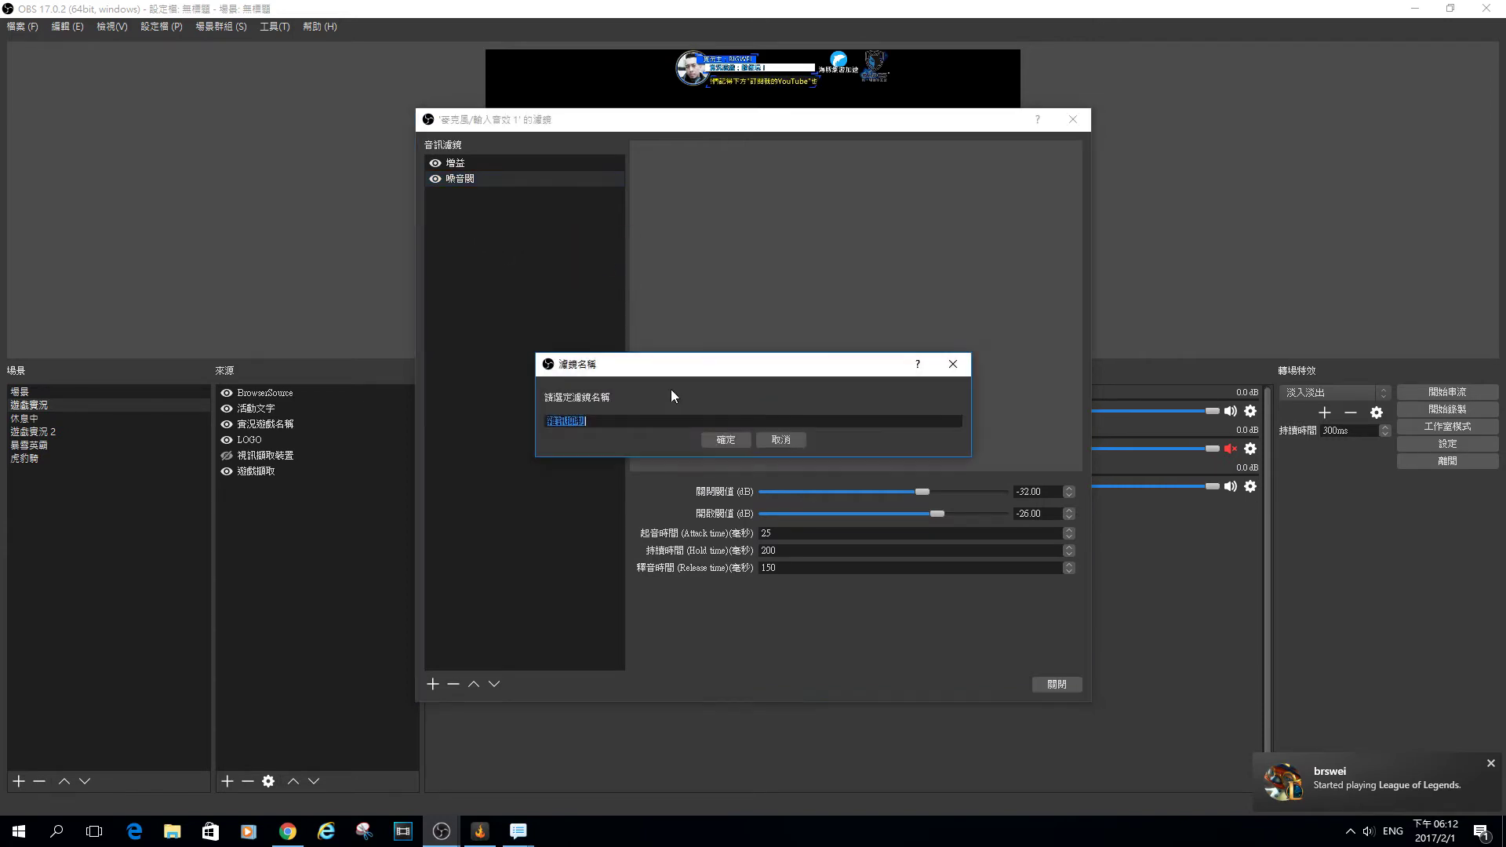
pyautogui.click(714, 440)
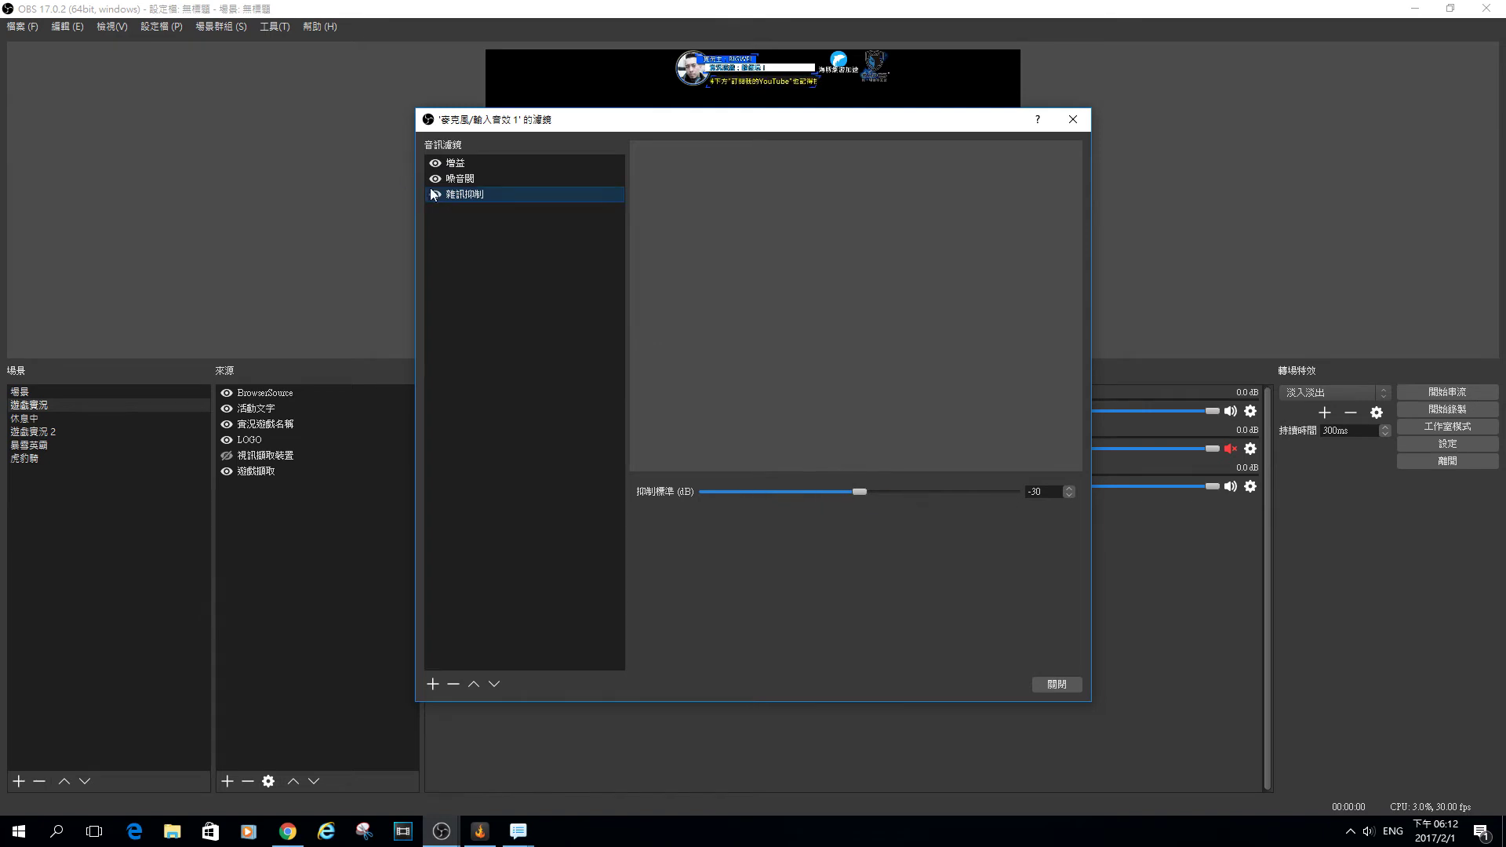
# Remove the noise suppression and noise gate filters from the microphone source, leaving only 增益, and close its filter settings
pyautogui.rightClick(468, 194)
pyautogui.click(506, 246)
pyautogui.click(768, 434)
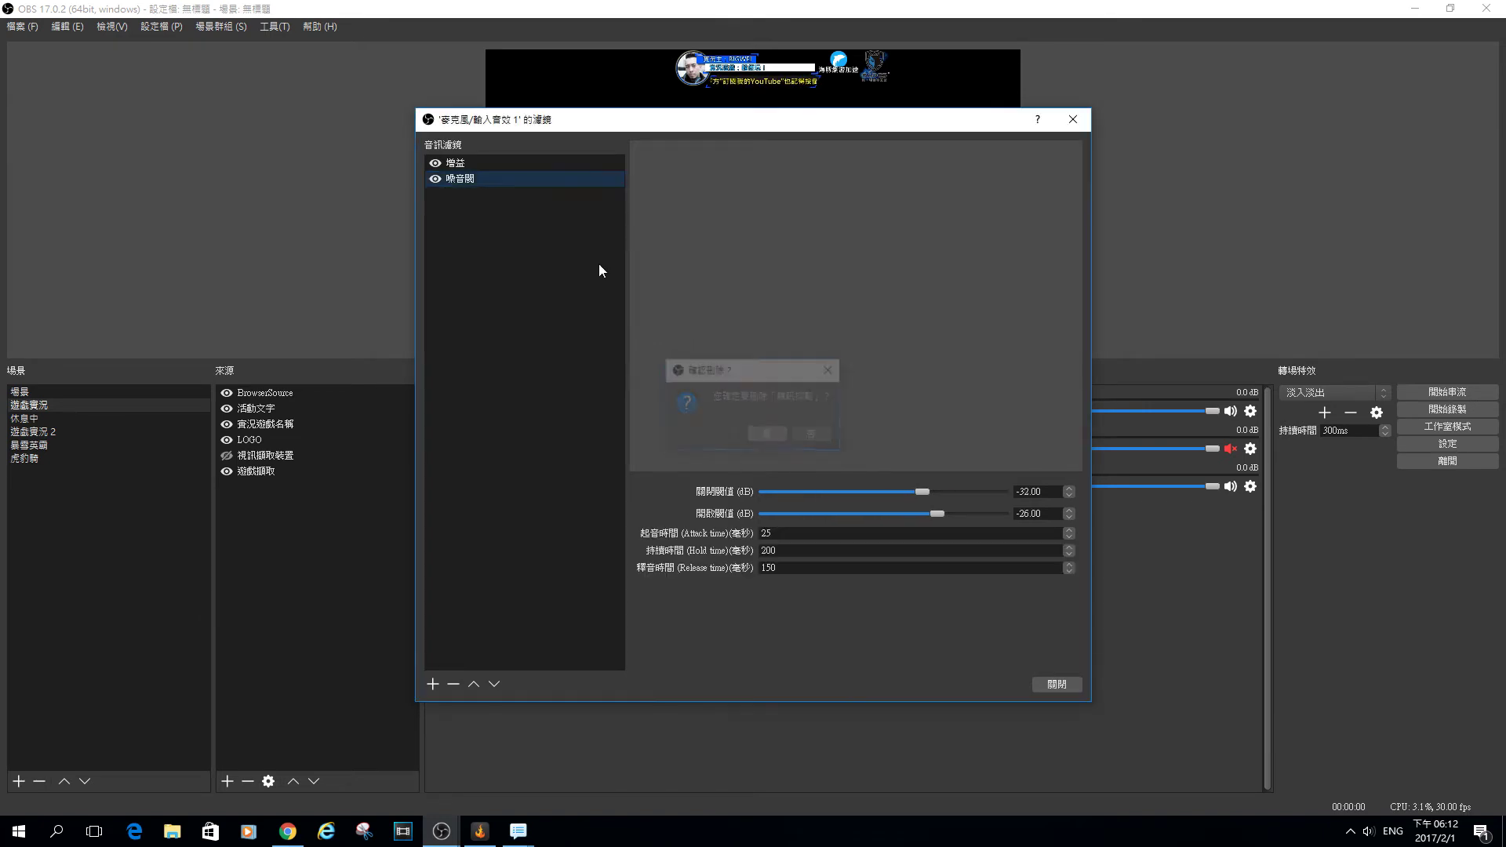
pyautogui.rightClick(473, 181)
pyautogui.click(525, 244)
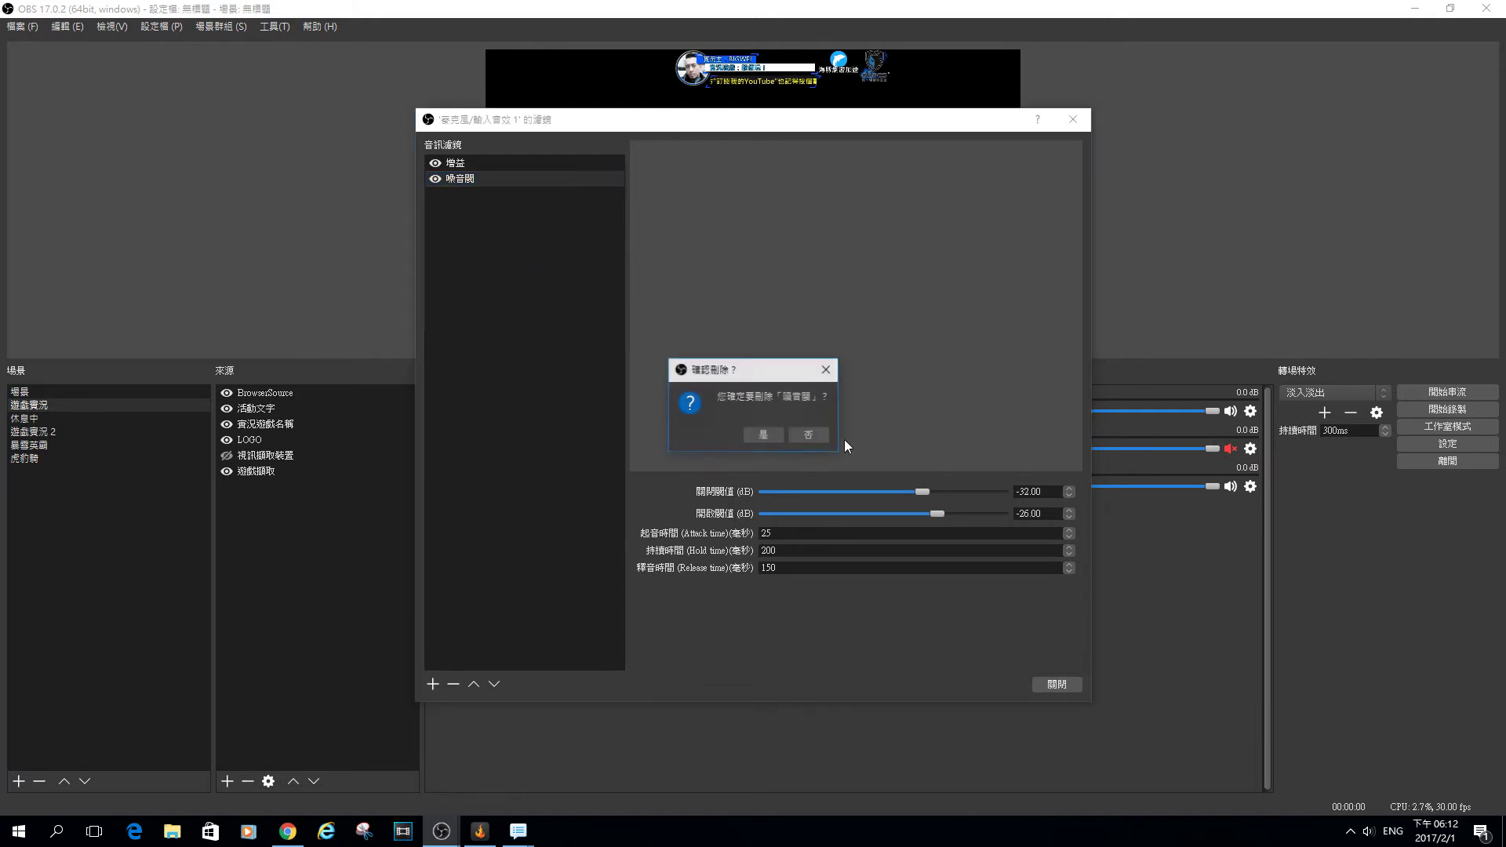
pyautogui.click(764, 434)
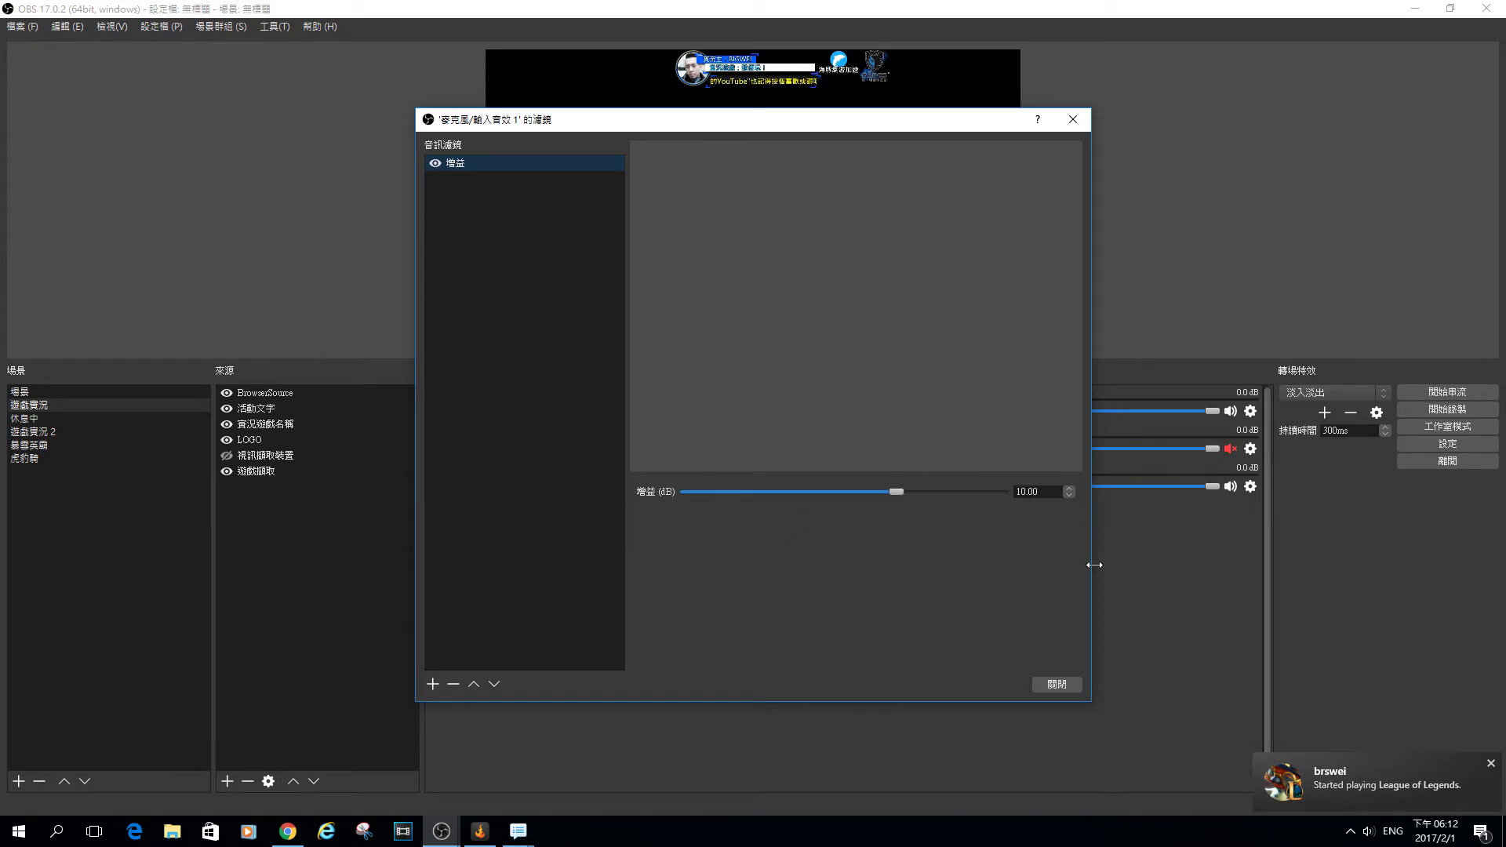
pyautogui.click(1057, 685)
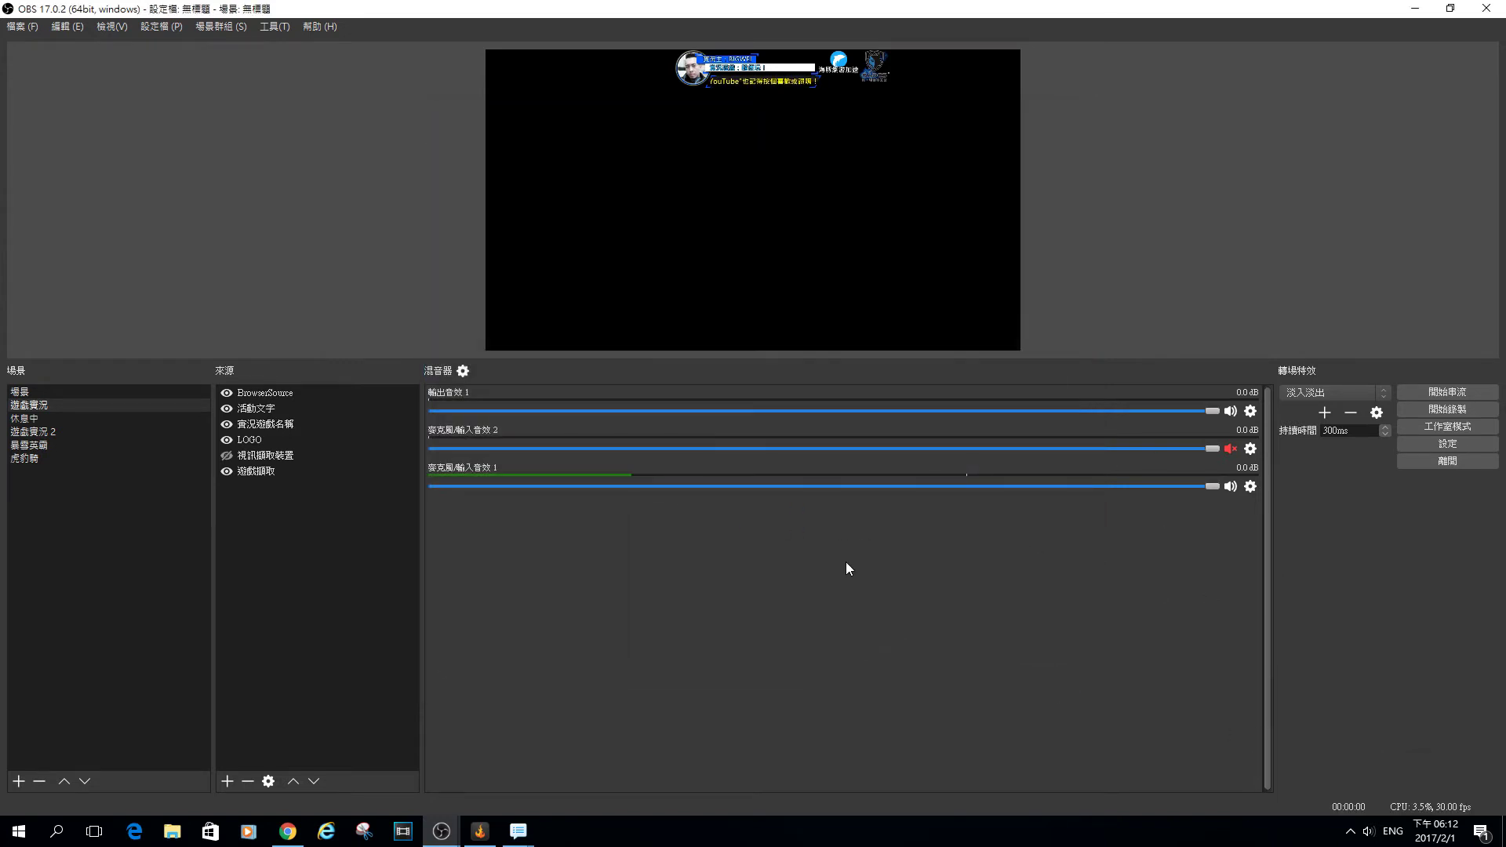
# Switch to Chrome and open the audio library (音效庫) in YouTube's 創作者工作室, starting from the YouTube home page
pyautogui.click(288, 834)
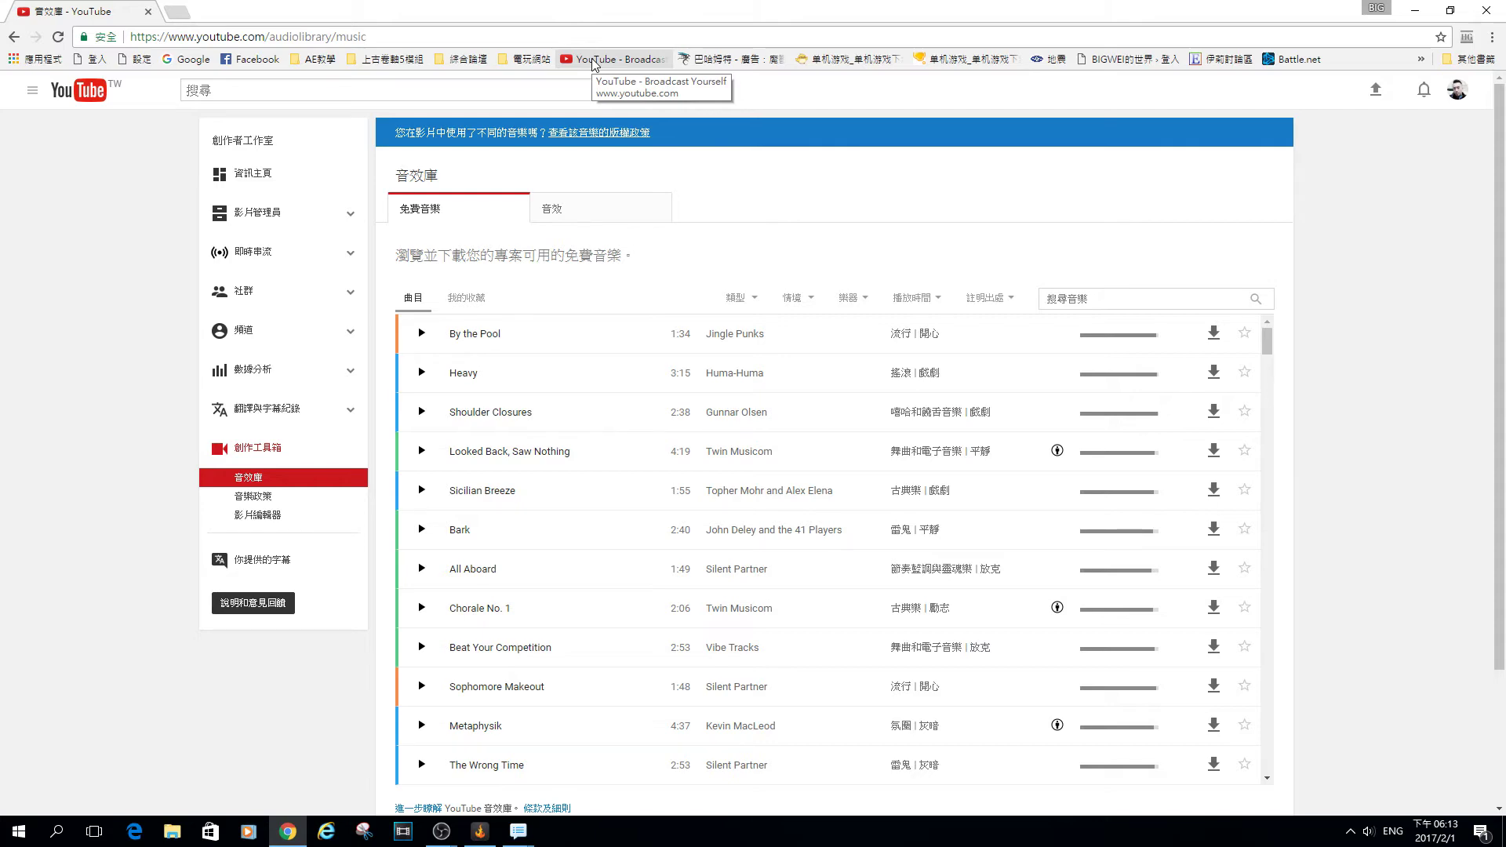
pyautogui.click(593, 61)
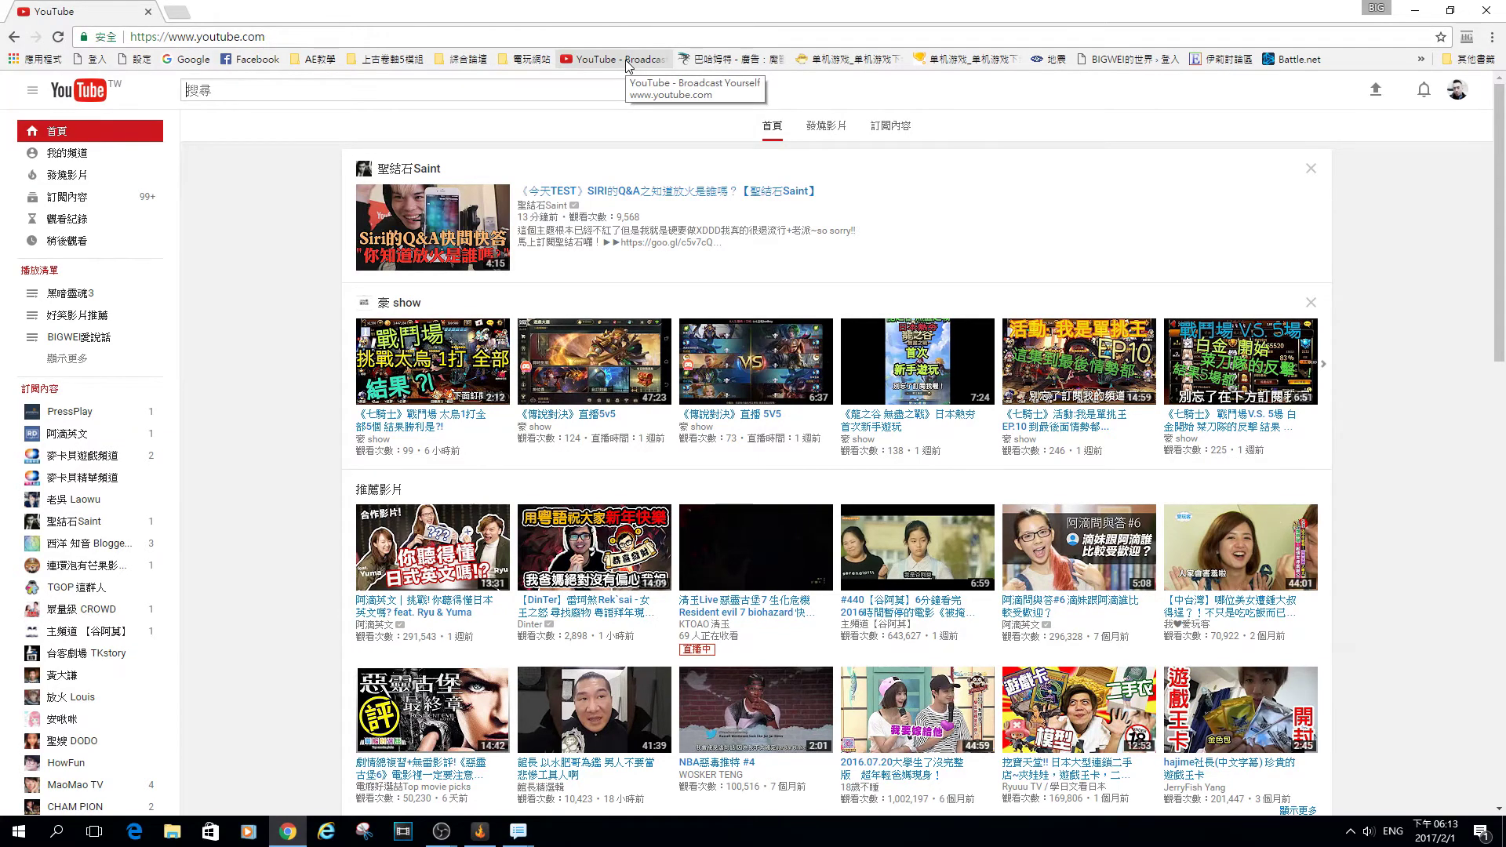
pyautogui.click(1452, 102)
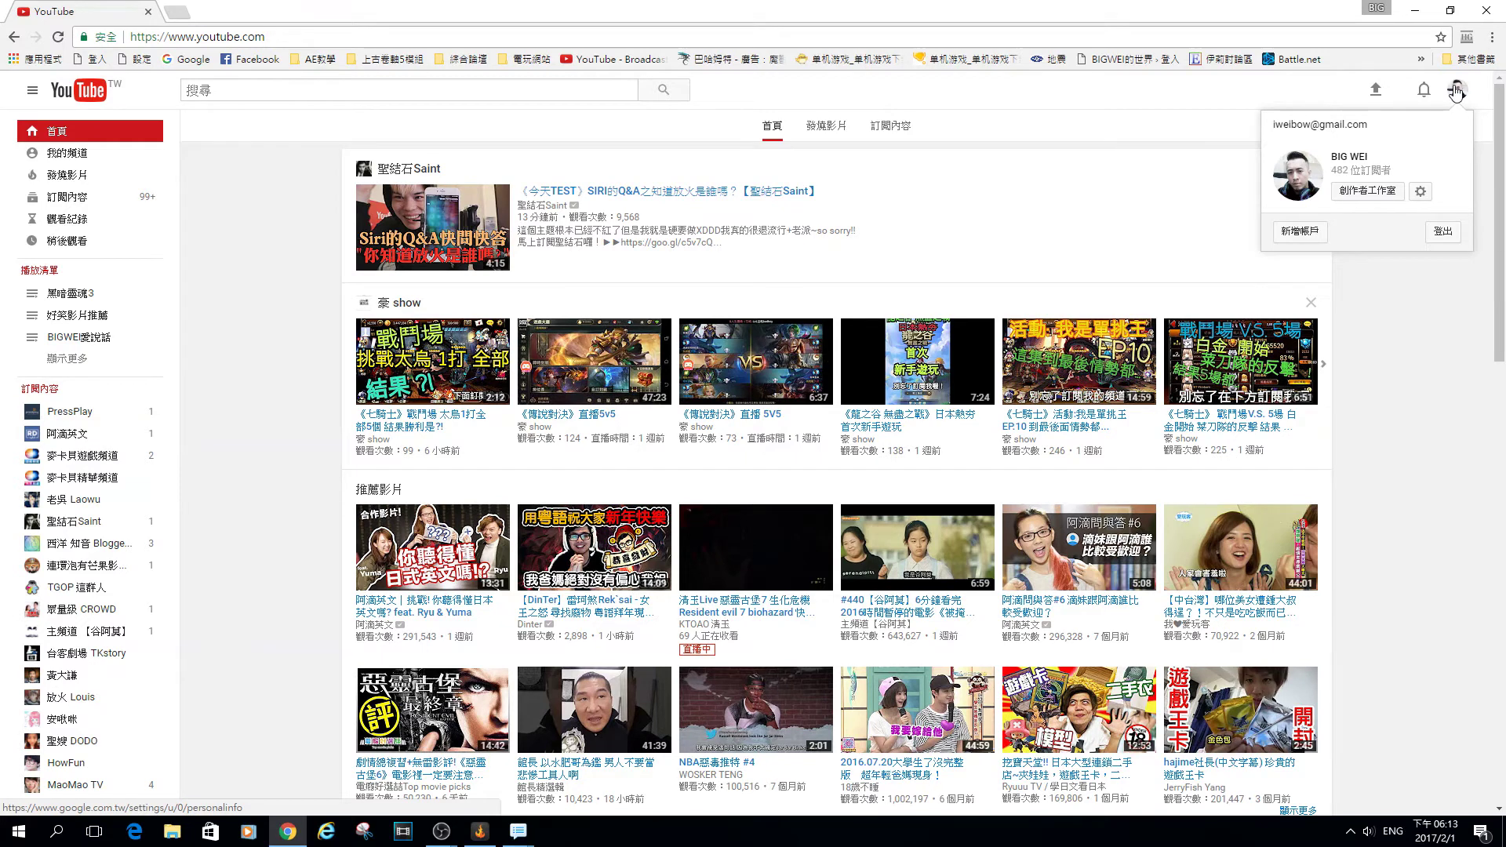
pyautogui.click(1455, 93)
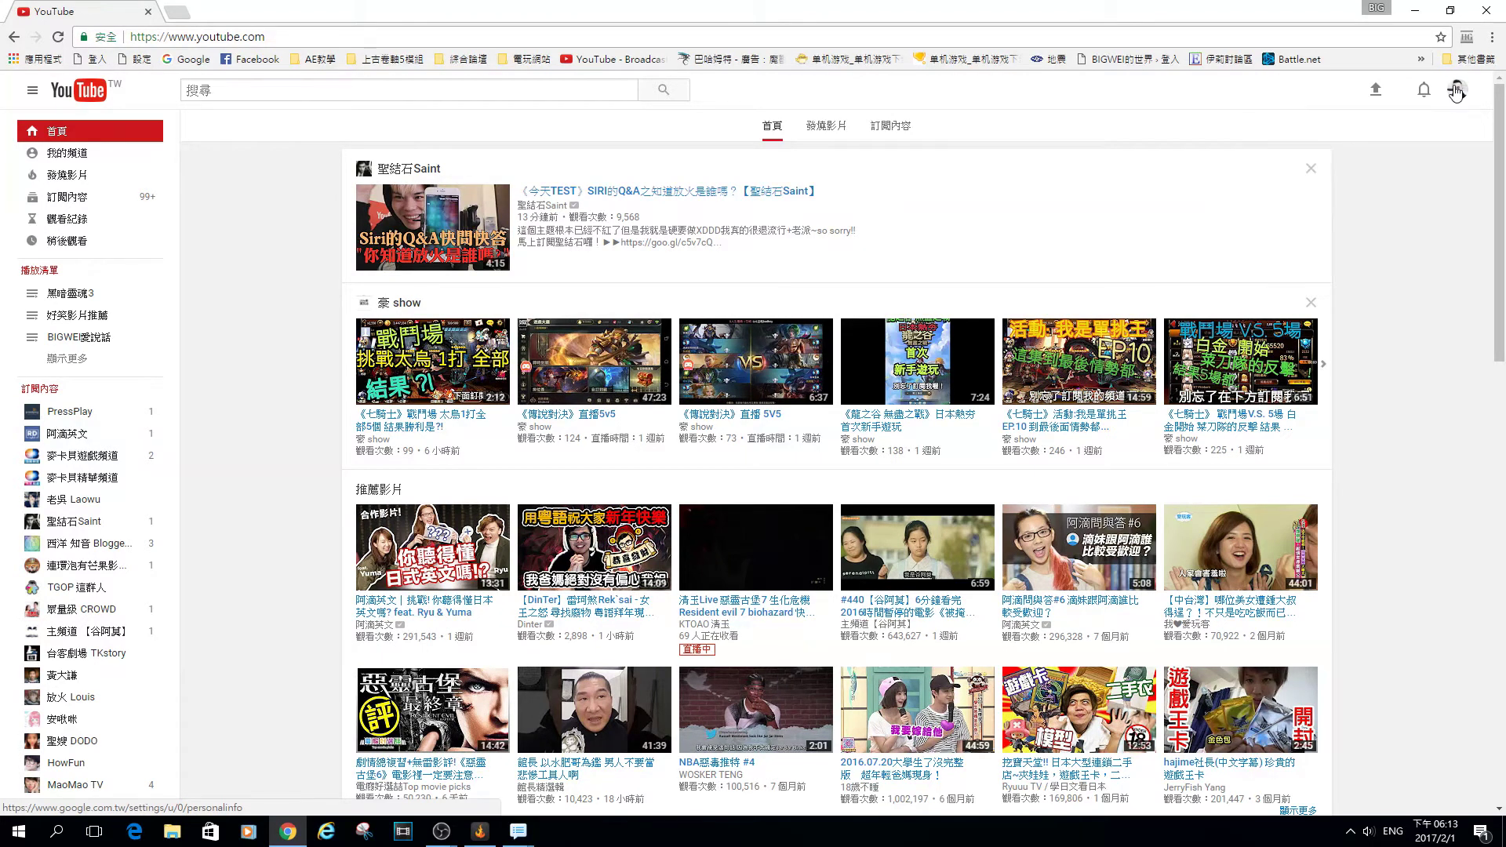
pyautogui.click(1455, 93)
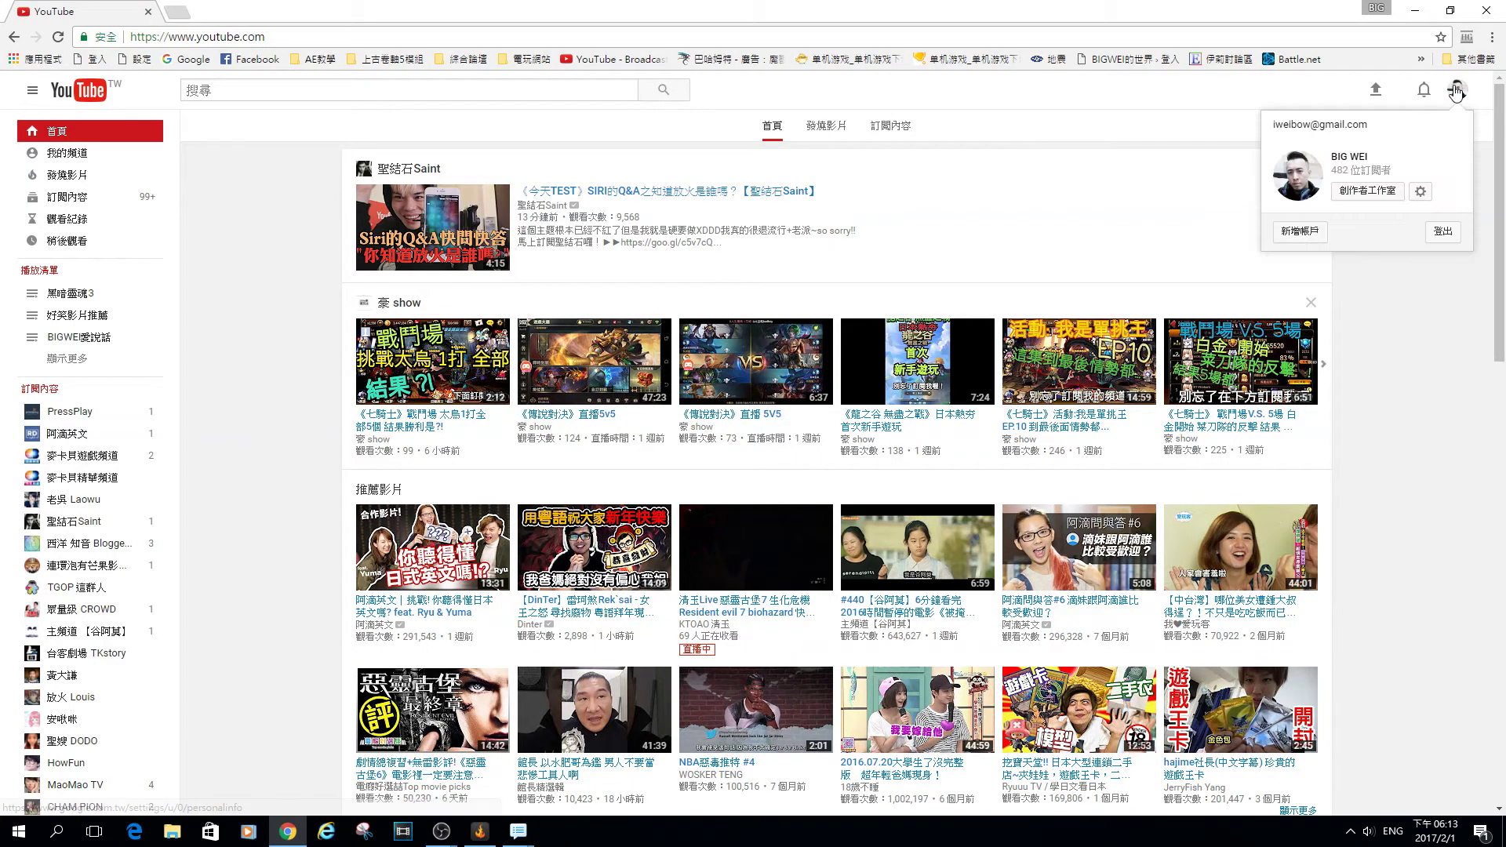
pyautogui.click(1361, 194)
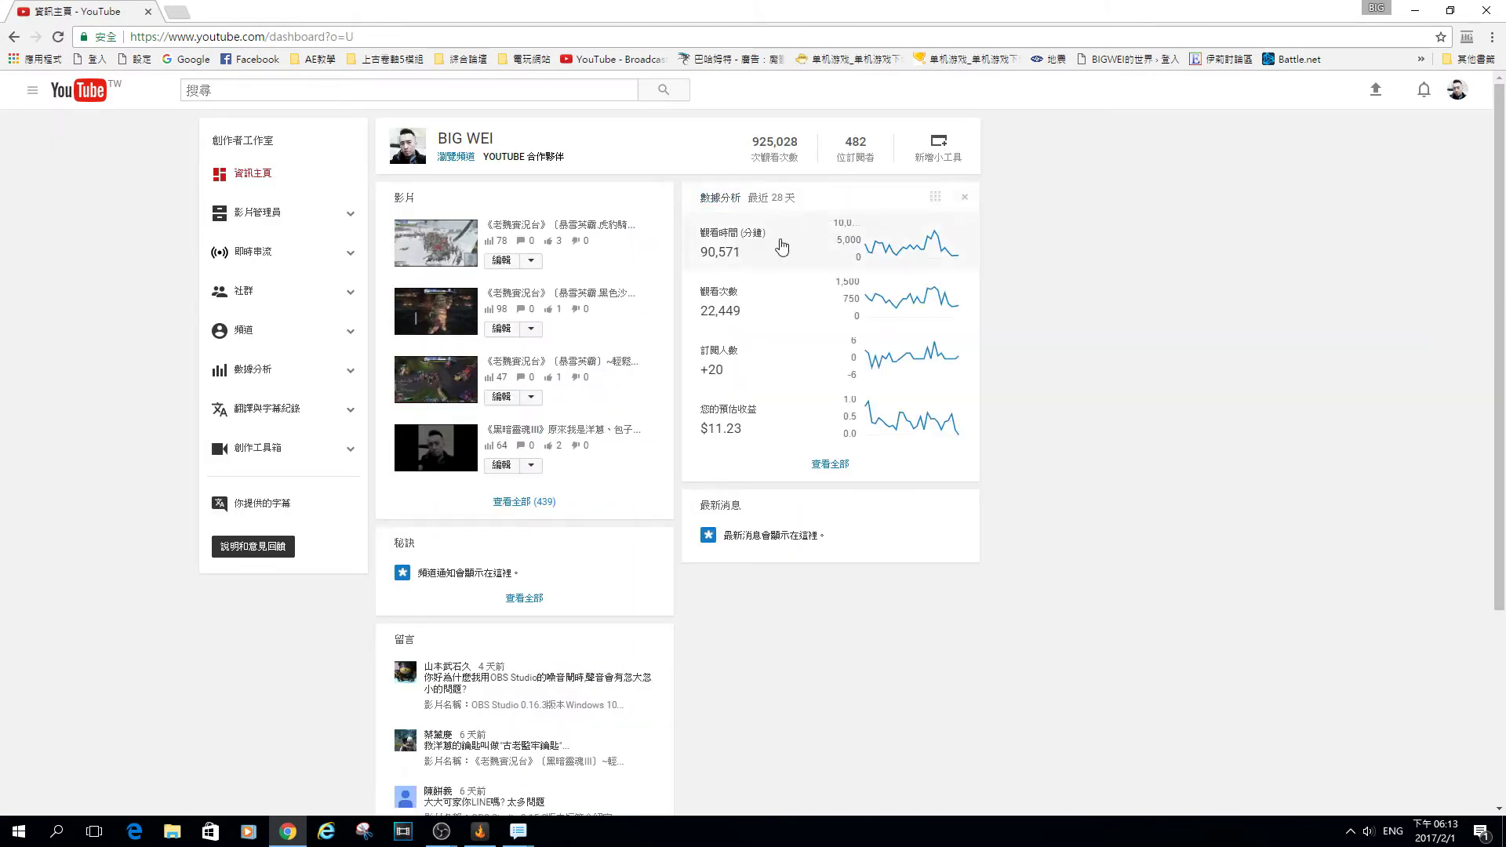
pyautogui.click(244, 455)
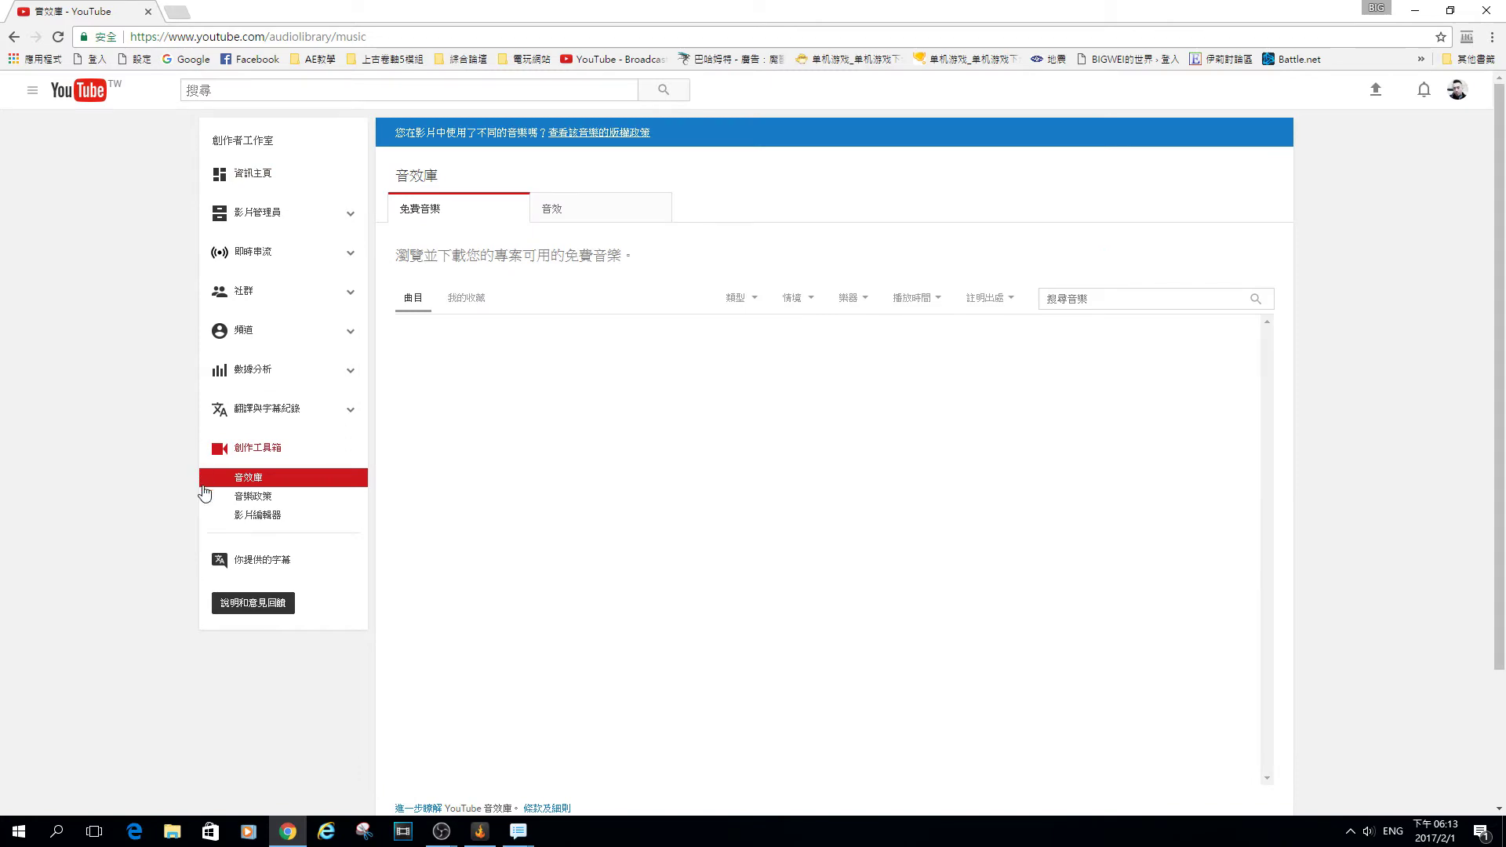
# Browse the free music tracks in the audio library and return to the start of the list
pyautogui.scroll(-2, 402, 316)
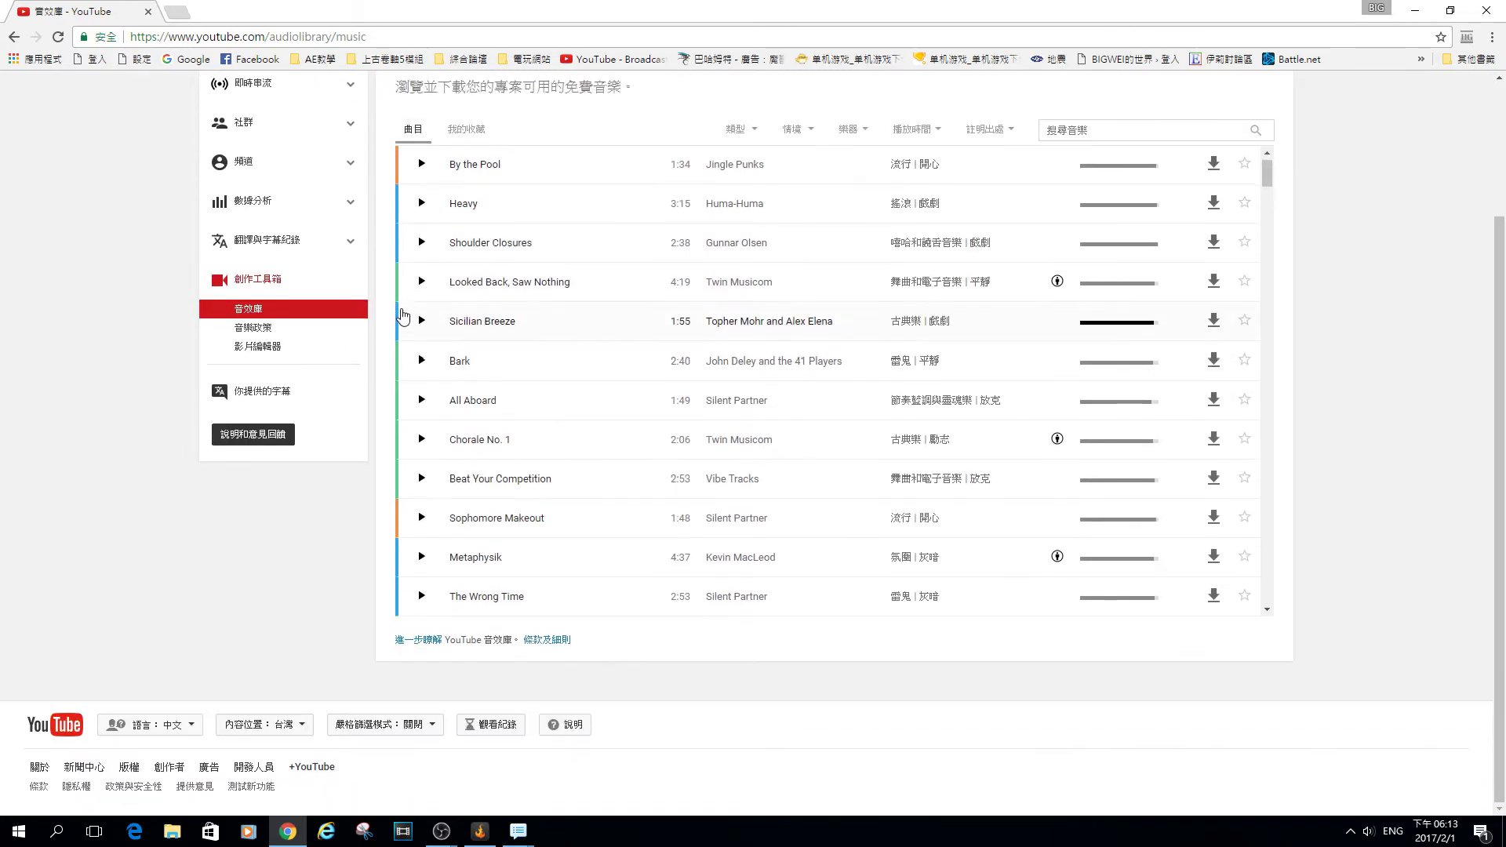
pyautogui.scroll(-15, 687, 317)
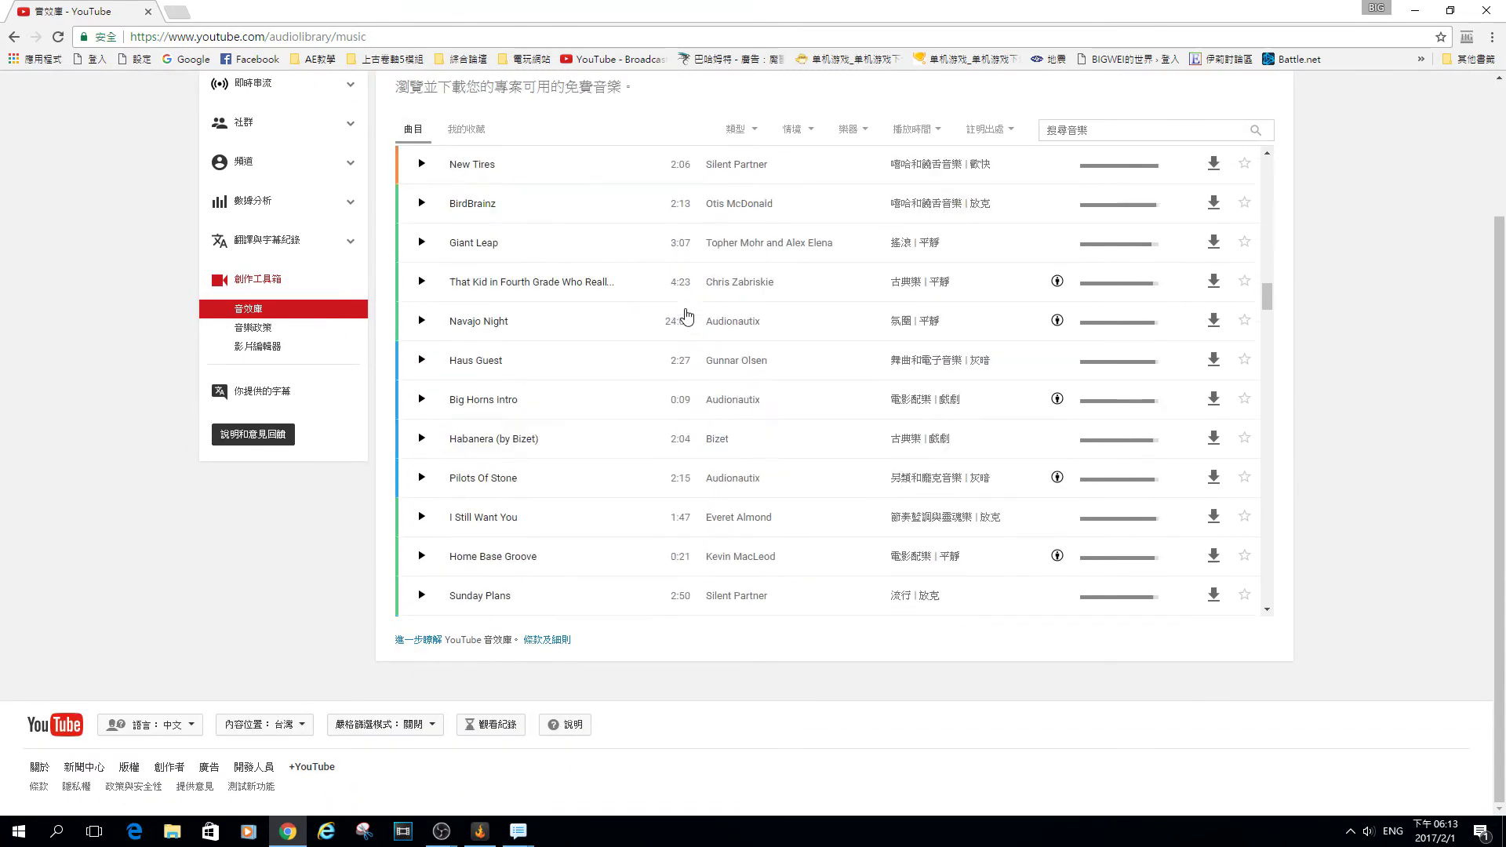
pyautogui.scroll(-20, 687, 316)
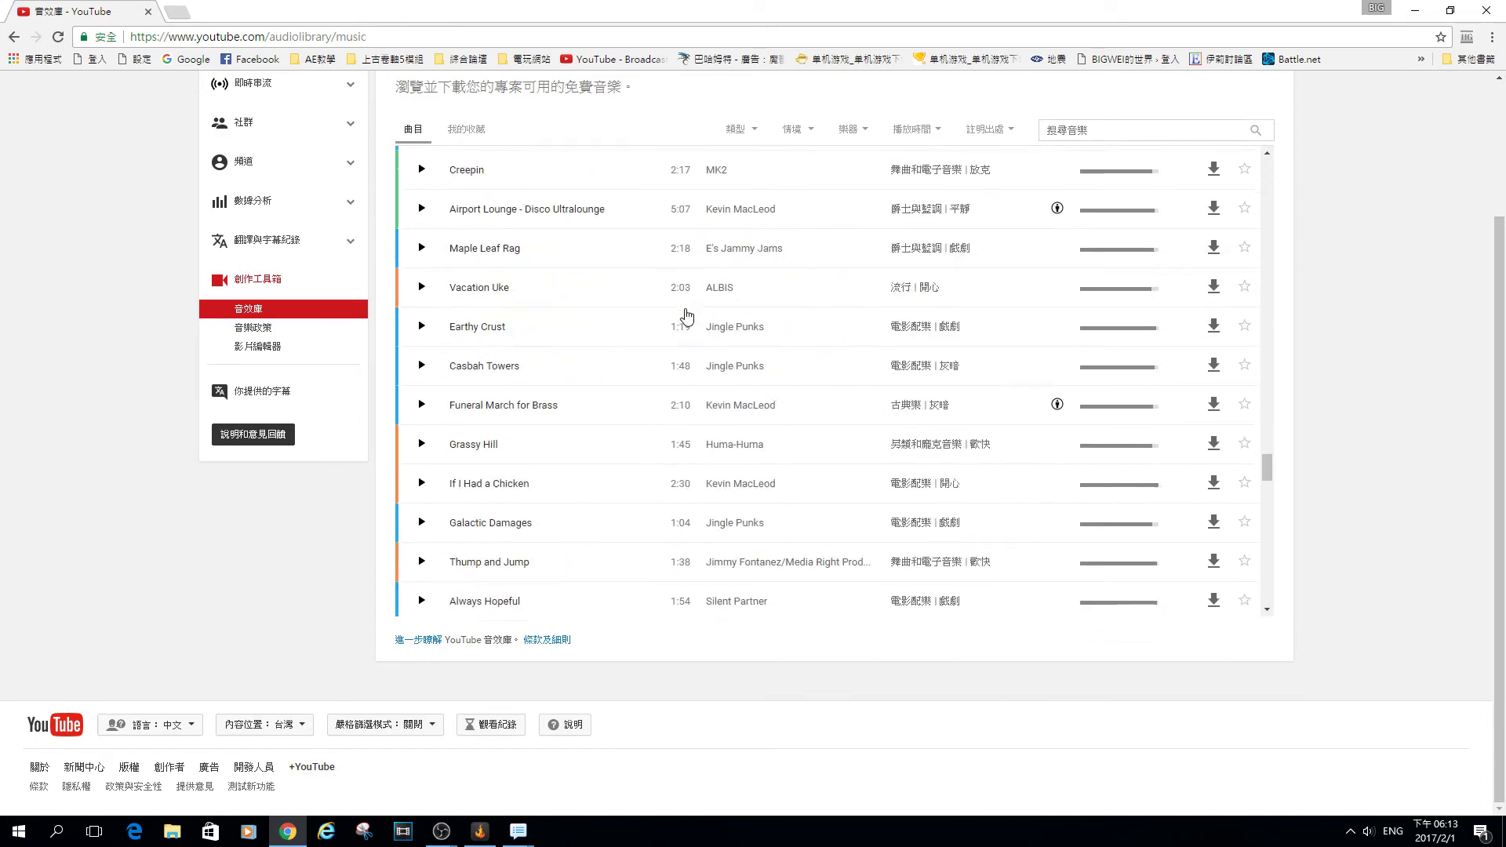
pyautogui.scroll(-15, 687, 316)
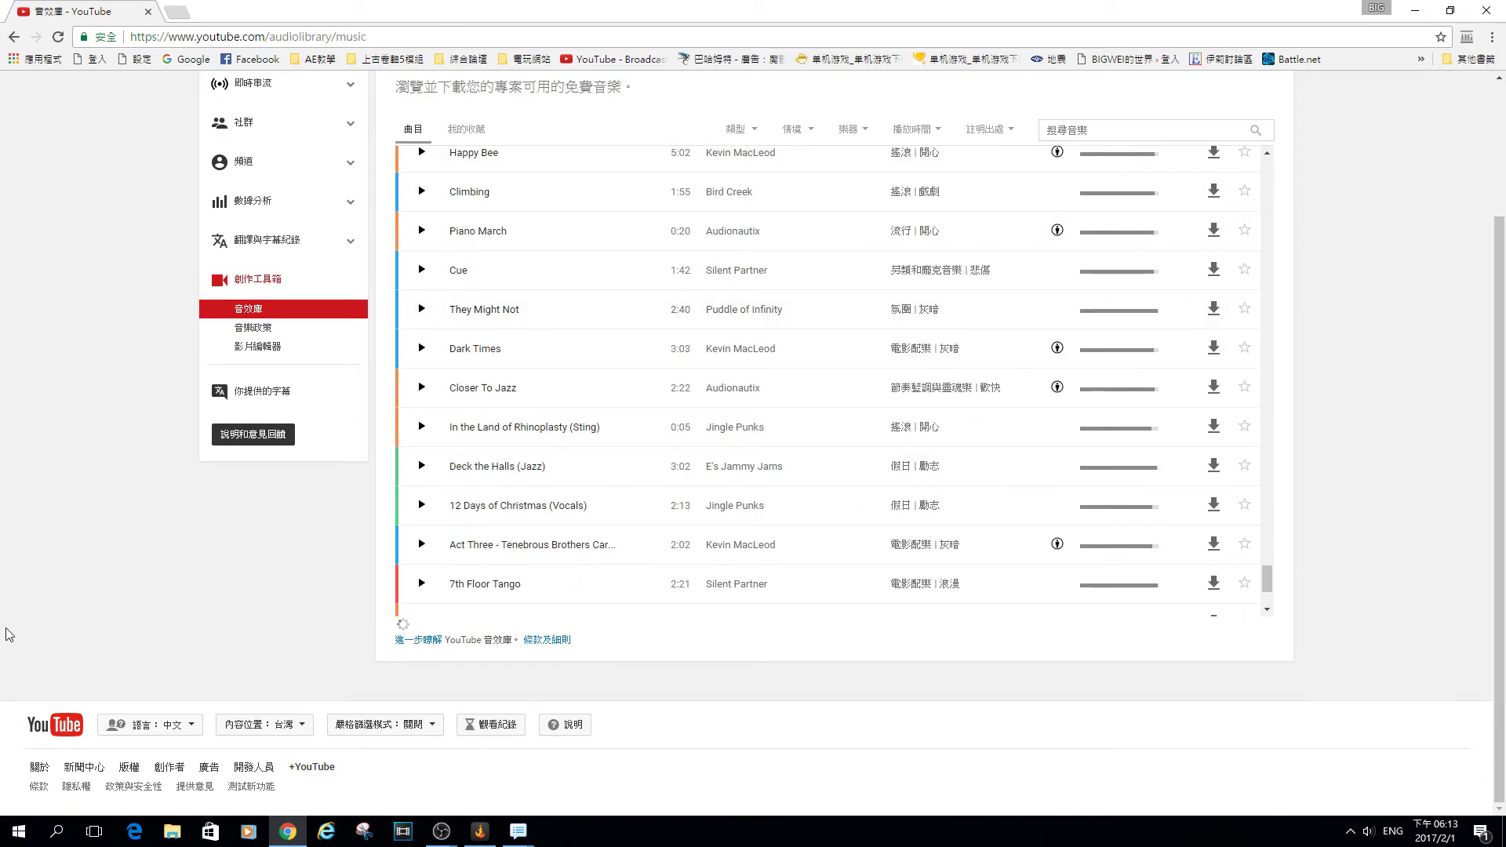
pyautogui.scroll(2, 9, 633)
pyautogui.scroll(-15, 457, 511)
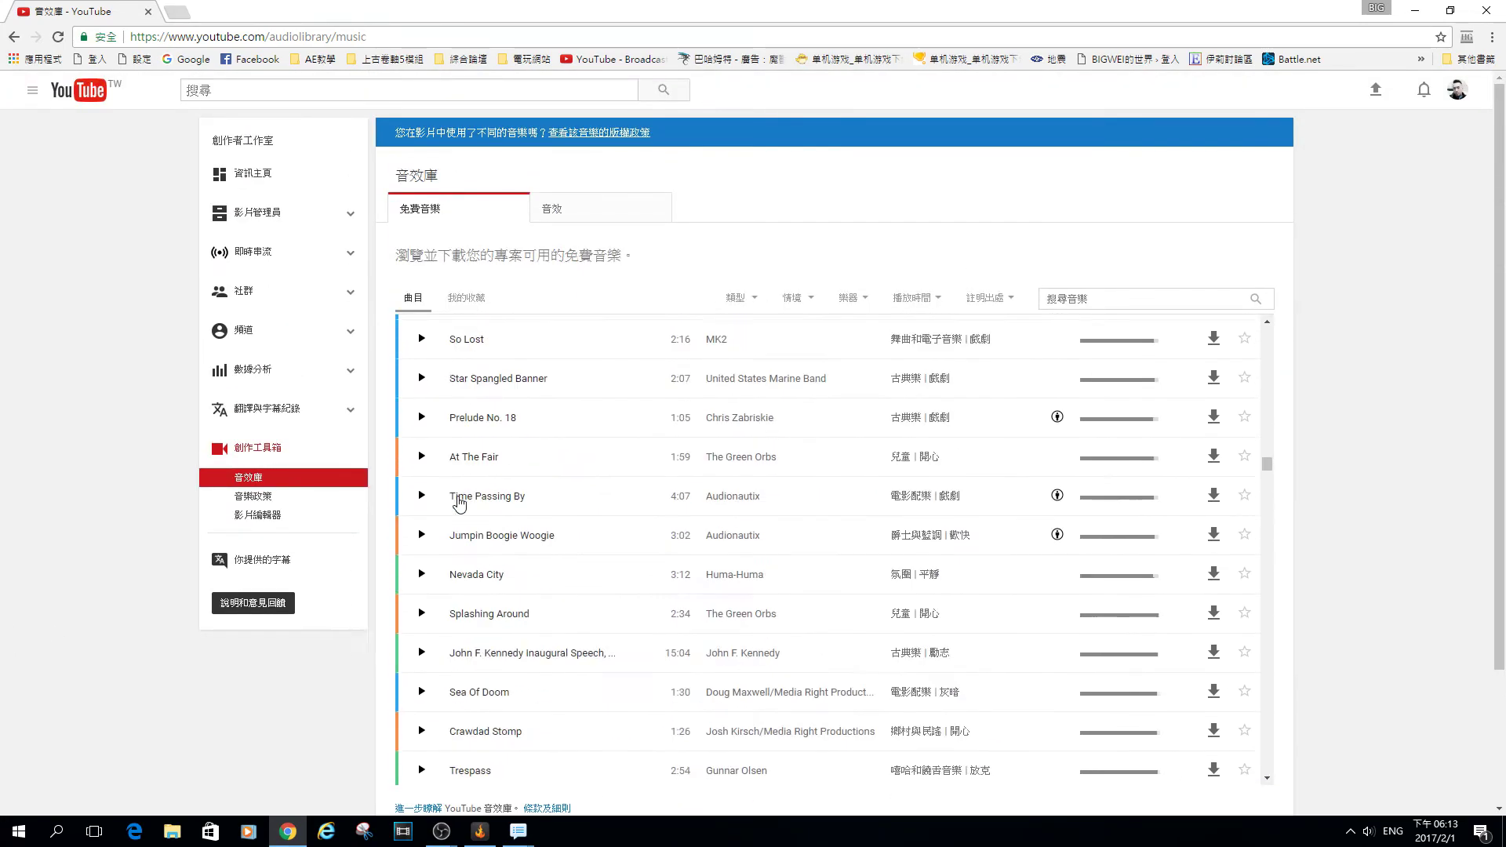
pyautogui.scroll(20, 460, 503)
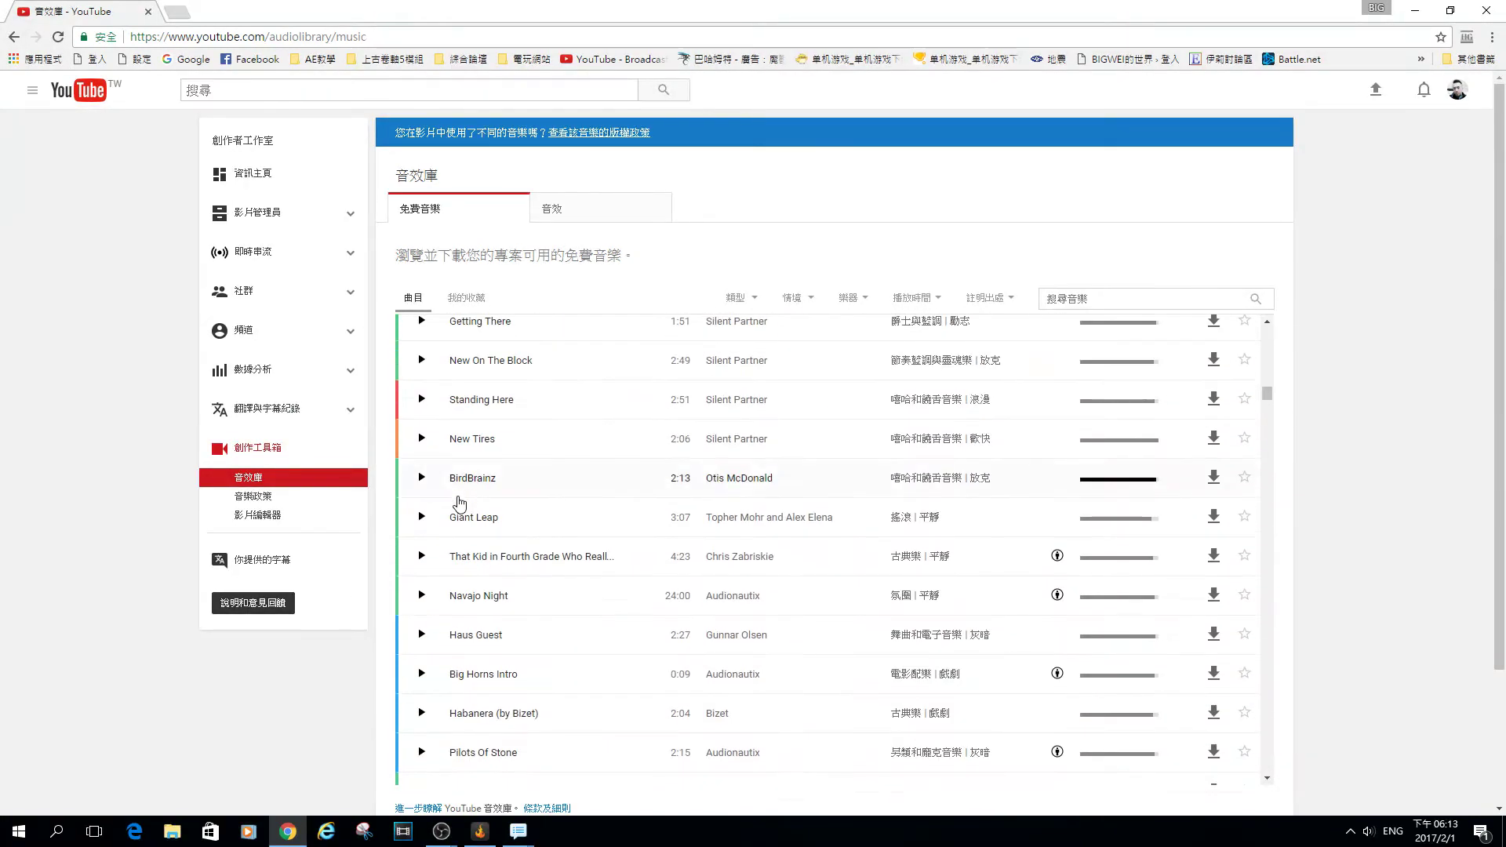
pyautogui.scroll(20, 460, 504)
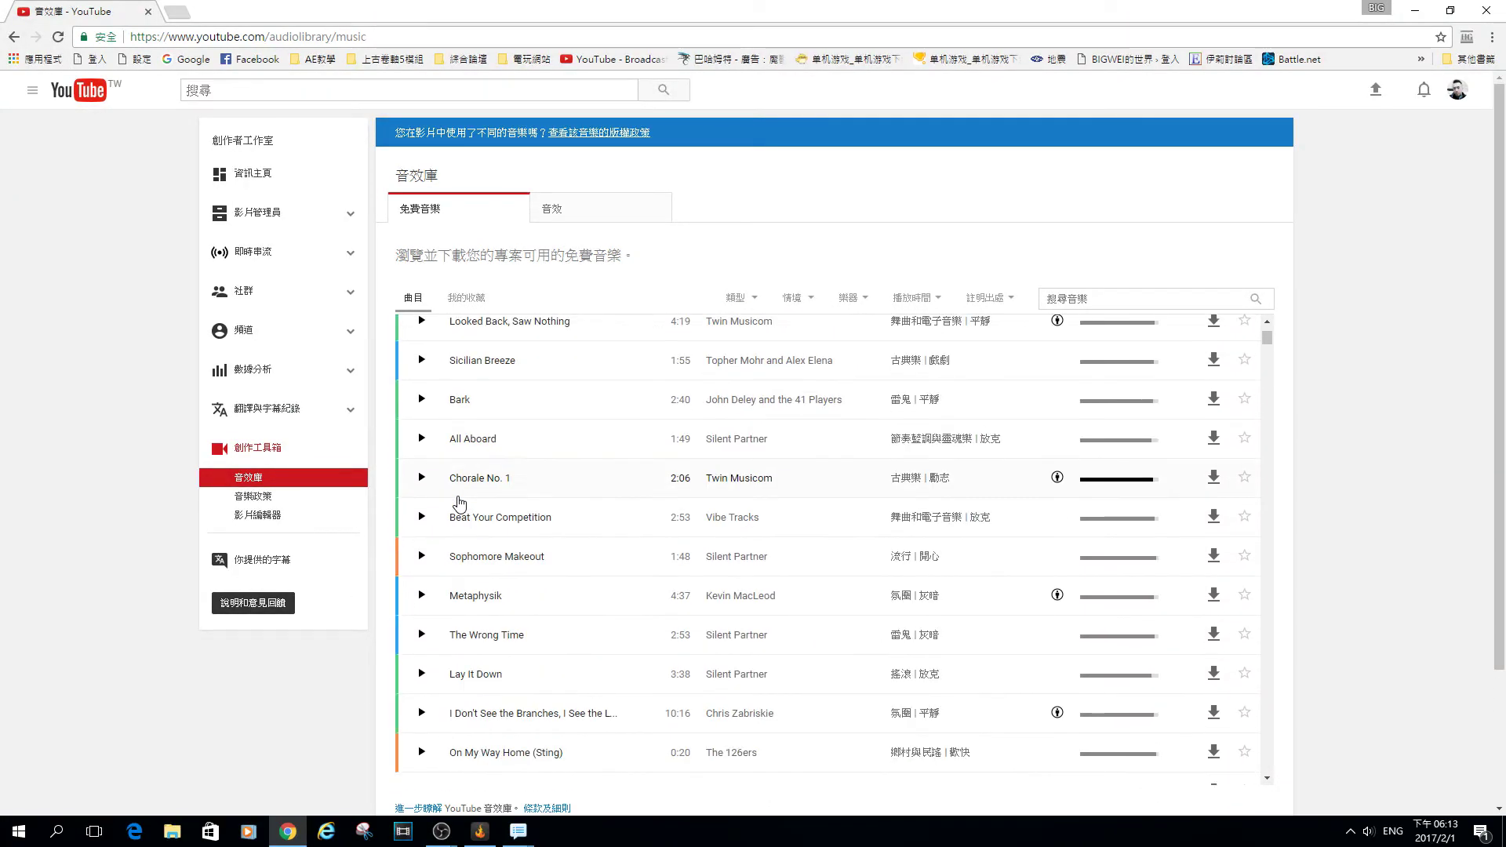
pyautogui.scroll(3, 459, 504)
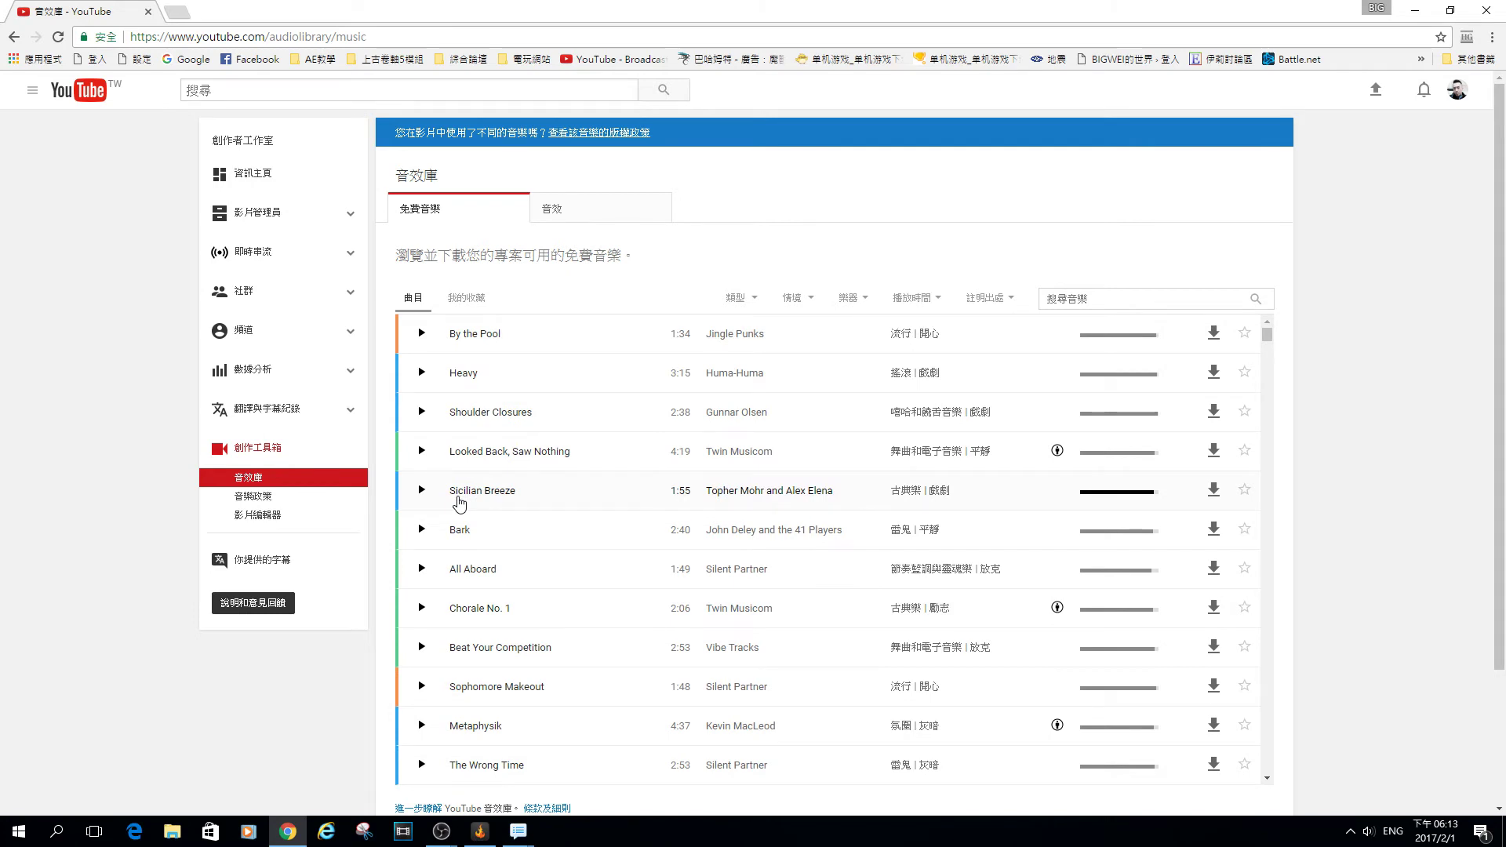
# Look through the free sound effects (音效) offered in the audio library
pyautogui.click(557, 210)
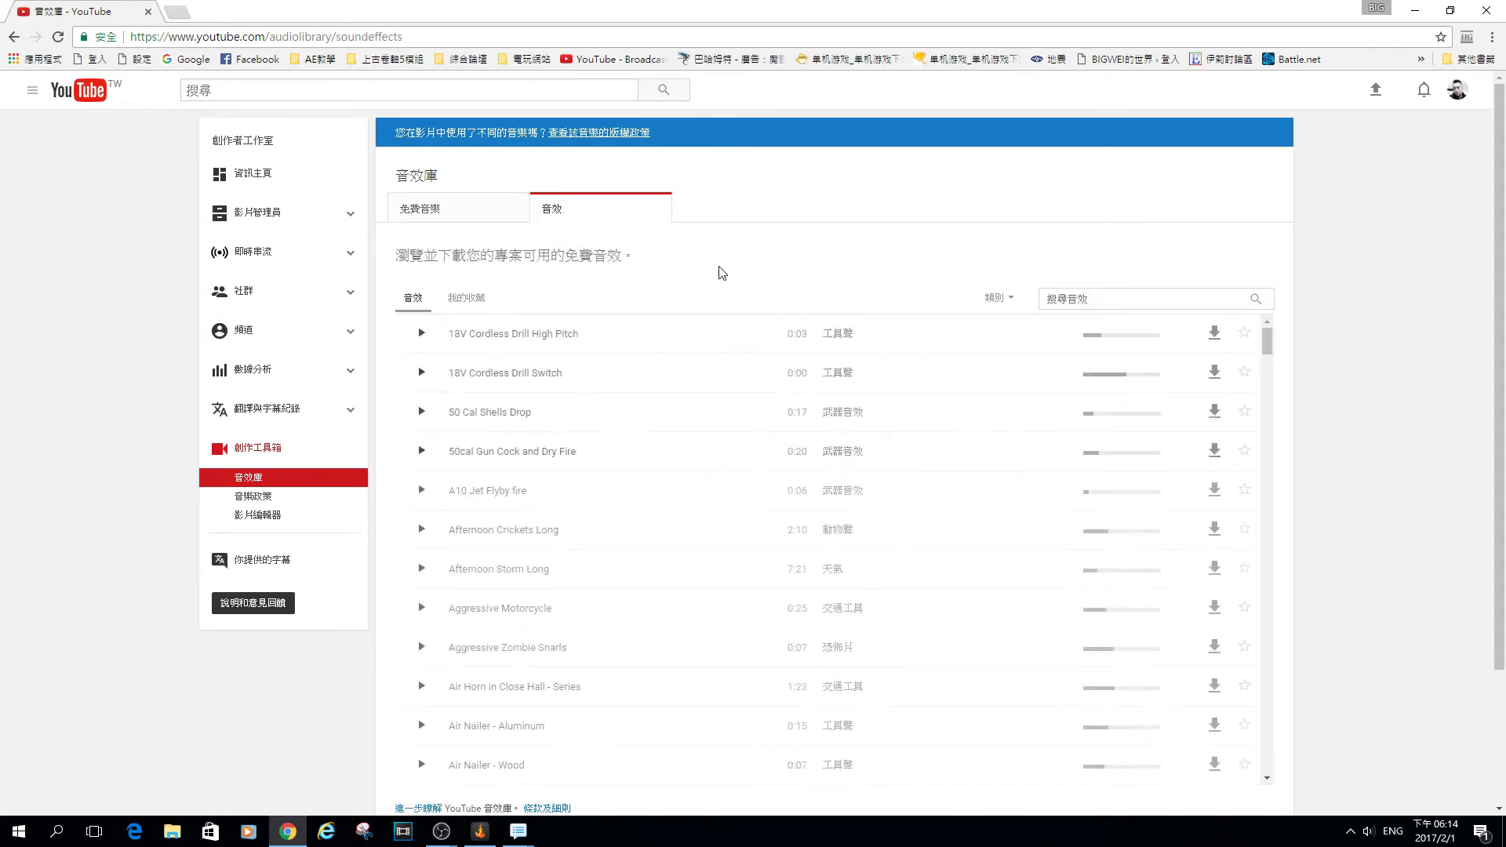
pyautogui.scroll(-20, 479, 376)
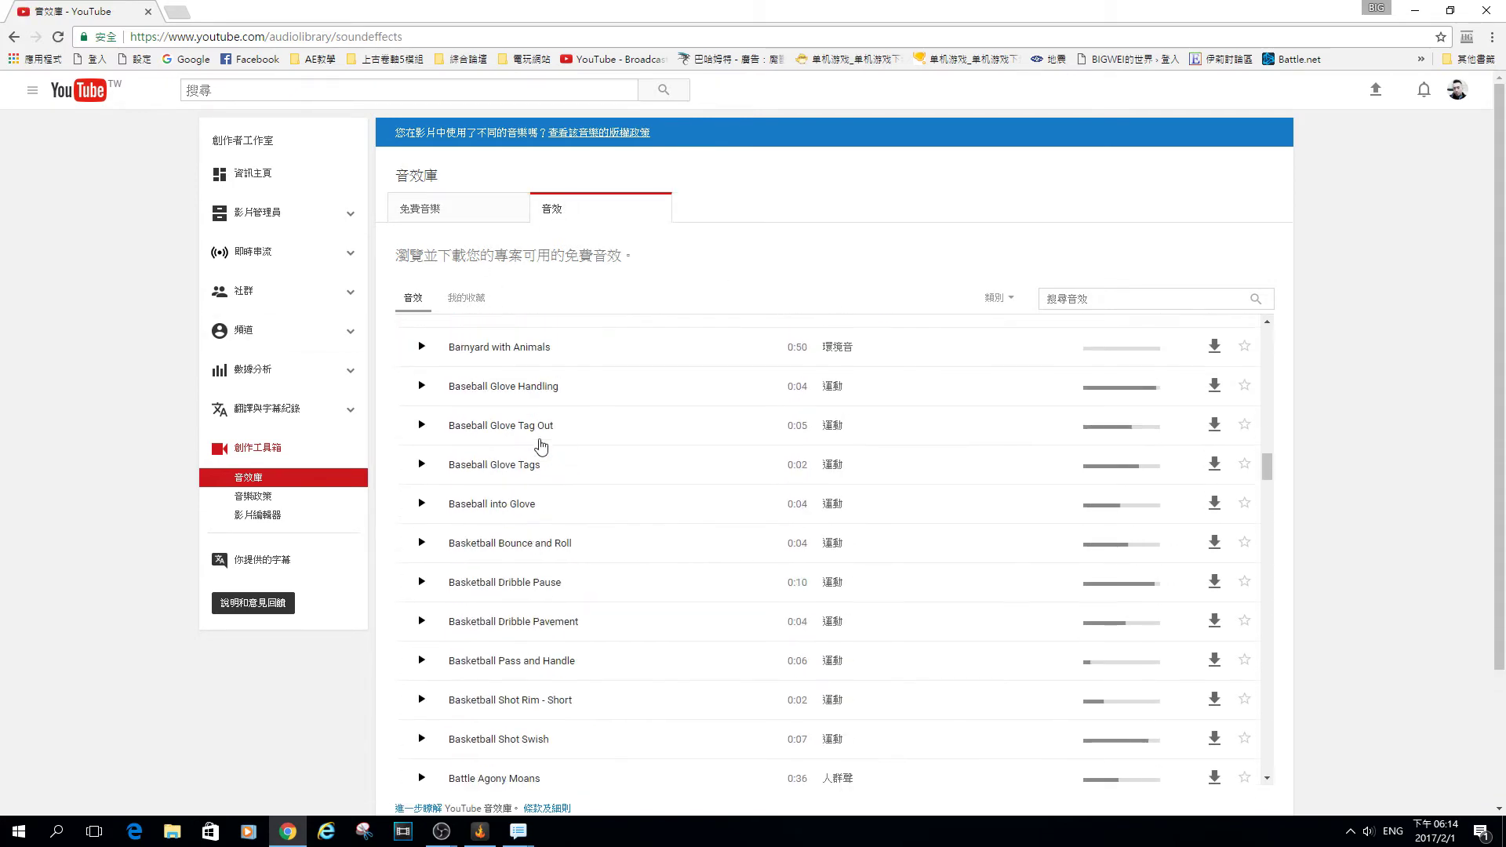
pyautogui.scroll(20, 542, 446)
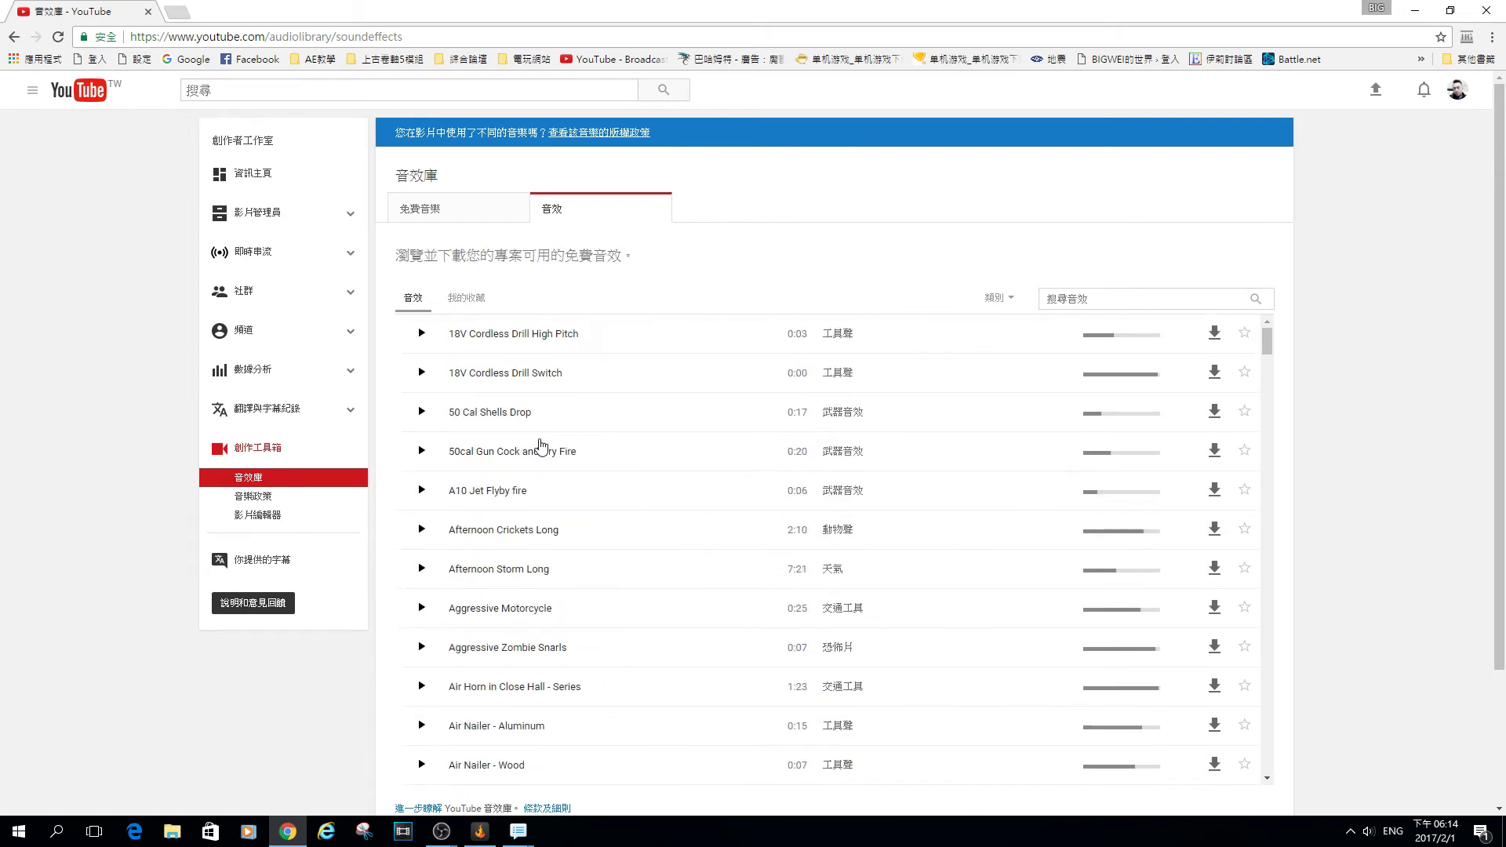
# Return to the free music (免費音樂) and review its genre, mood, instrument, duration and attribution filter choices and more of the tracks
pyautogui.click(482, 219)
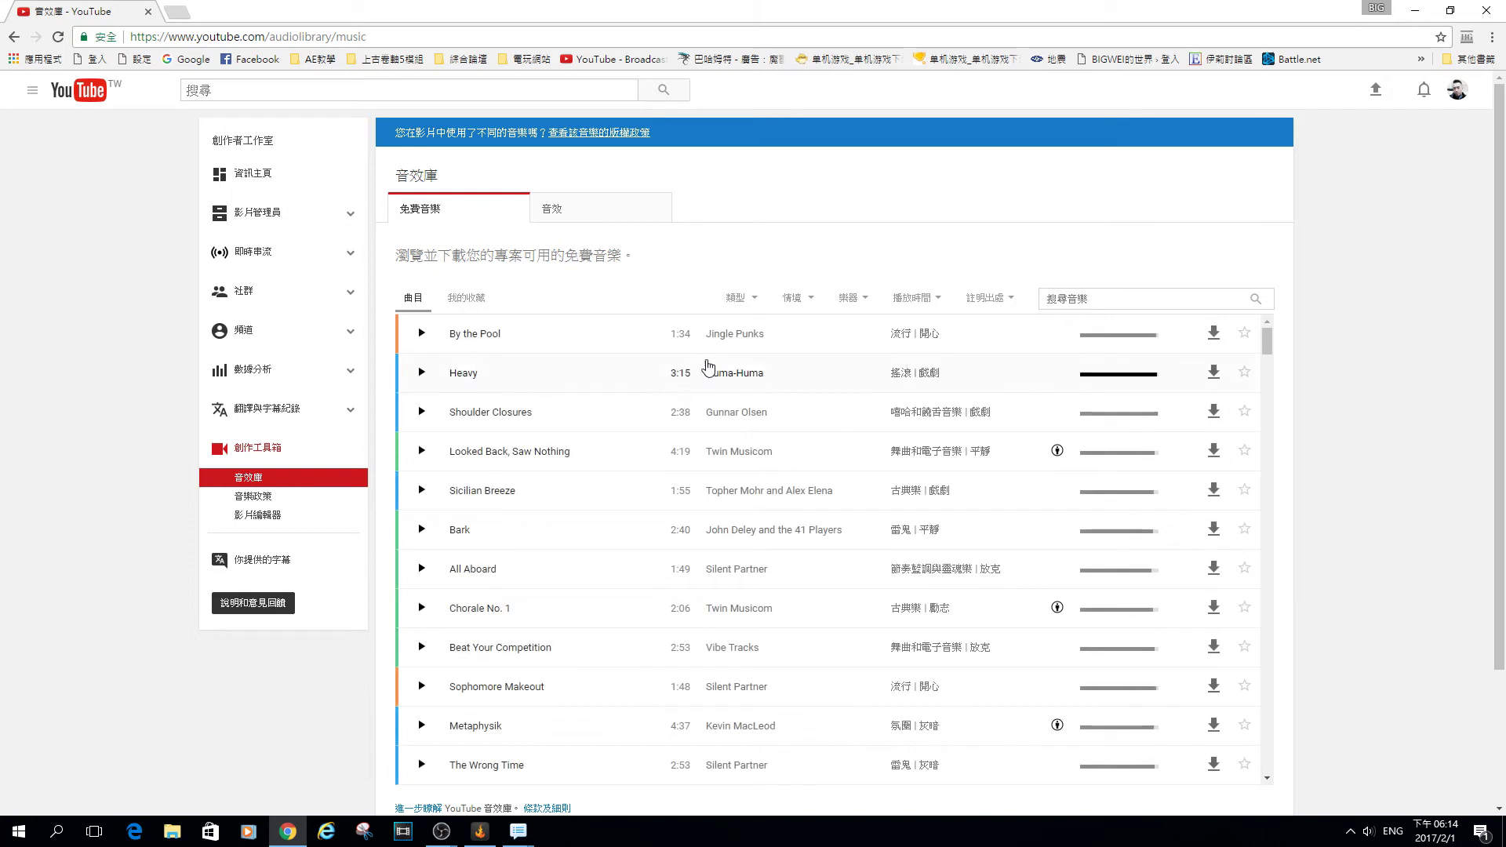
pyautogui.click(755, 302)
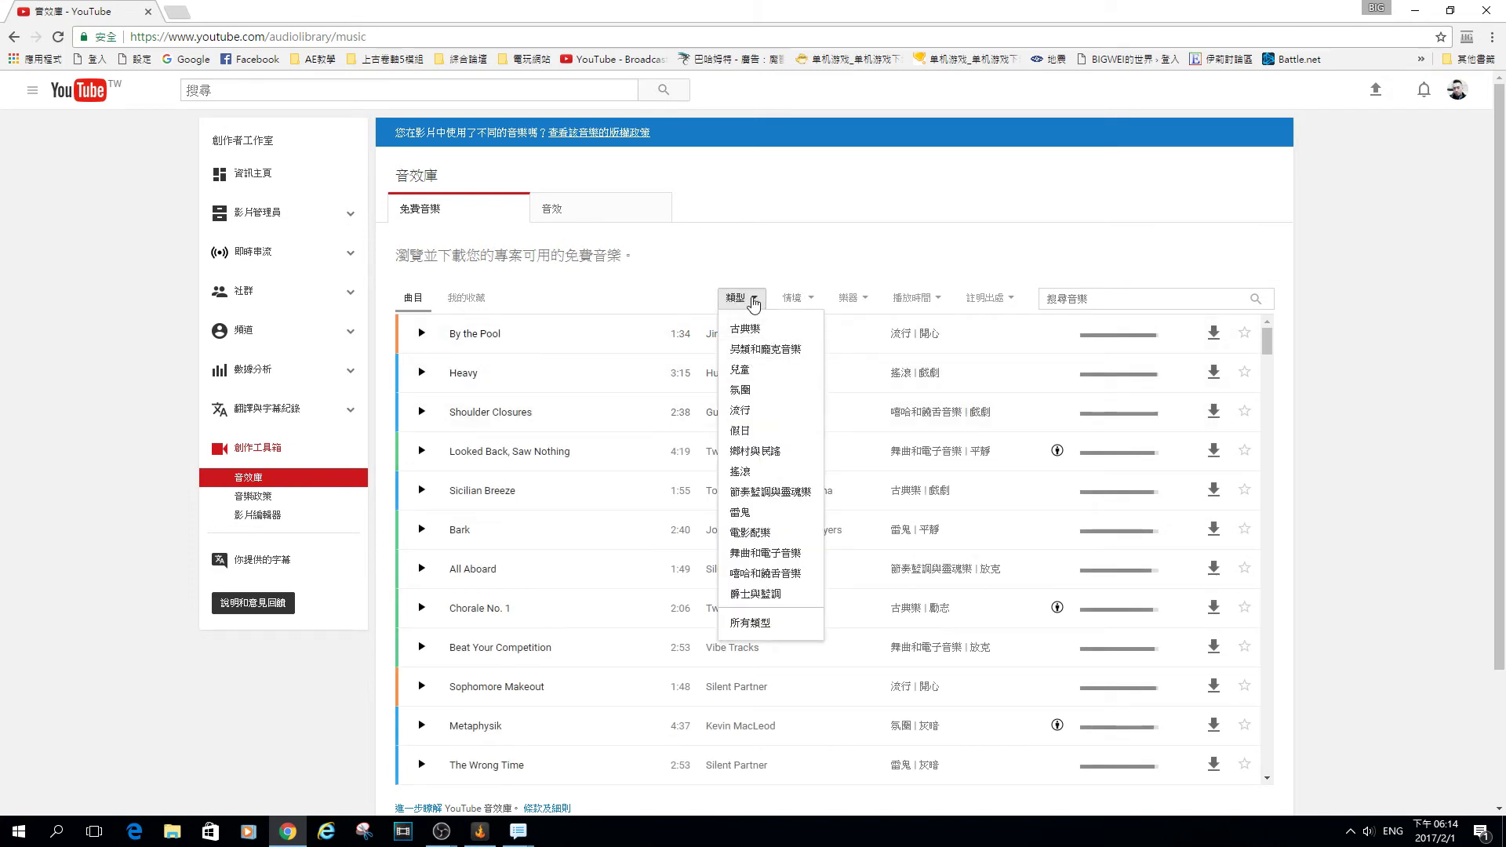
pyautogui.click(796, 298)
pyautogui.click(855, 300)
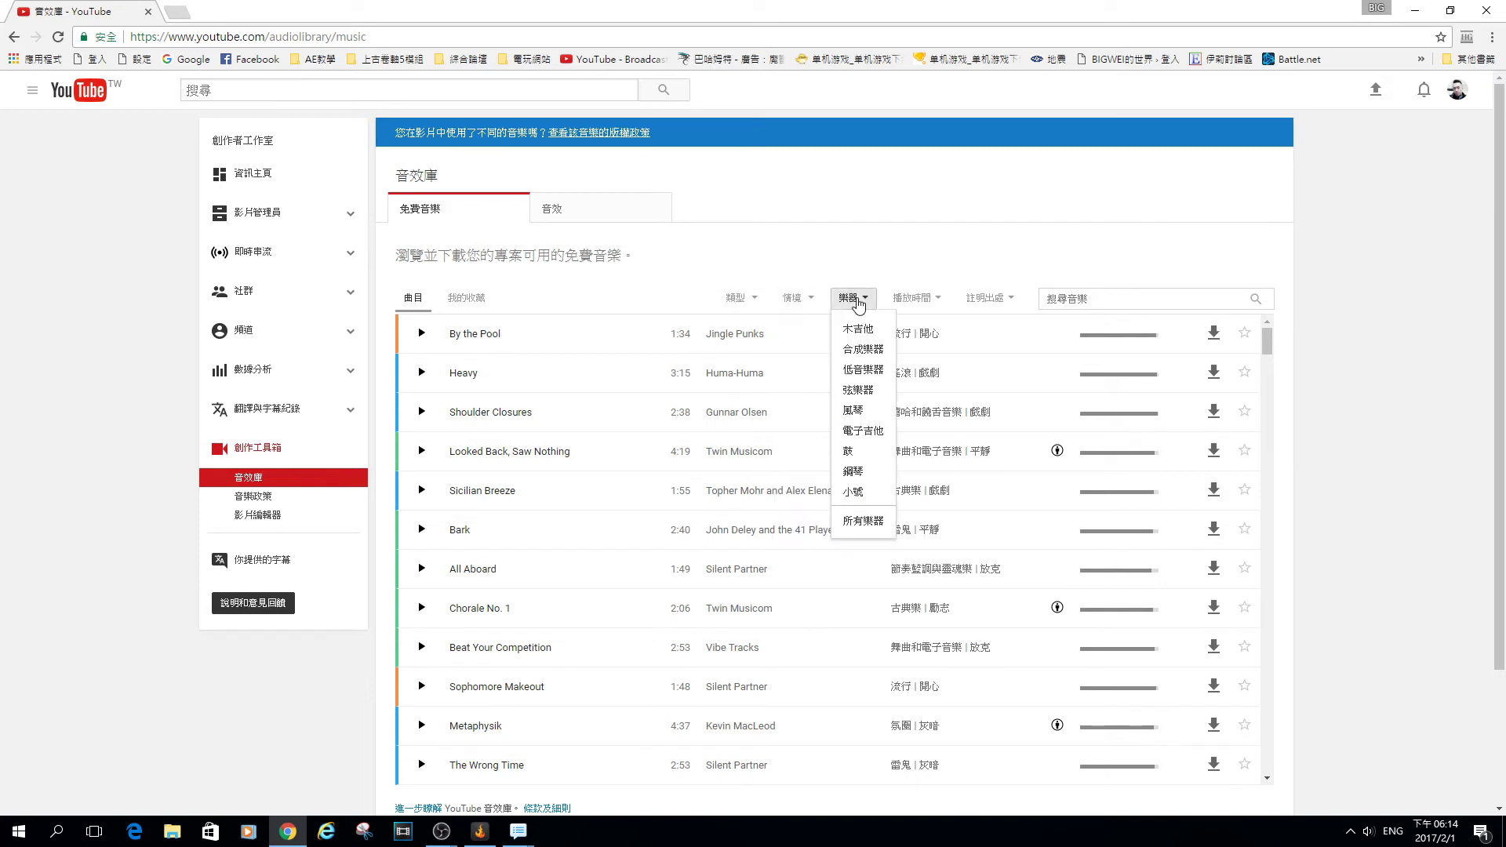
pyautogui.click(919, 300)
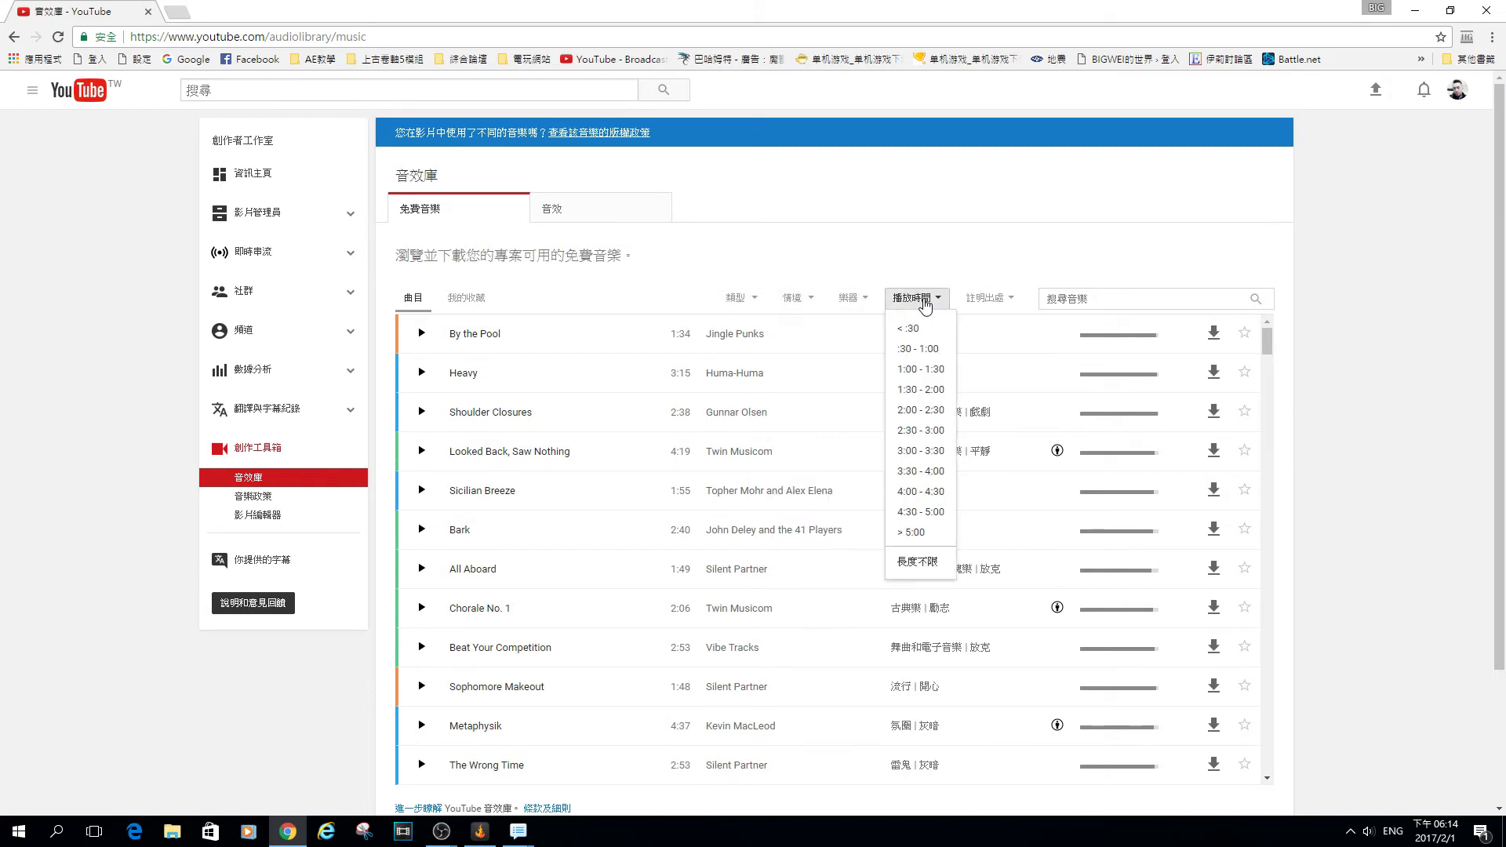
pyautogui.click(1011, 301)
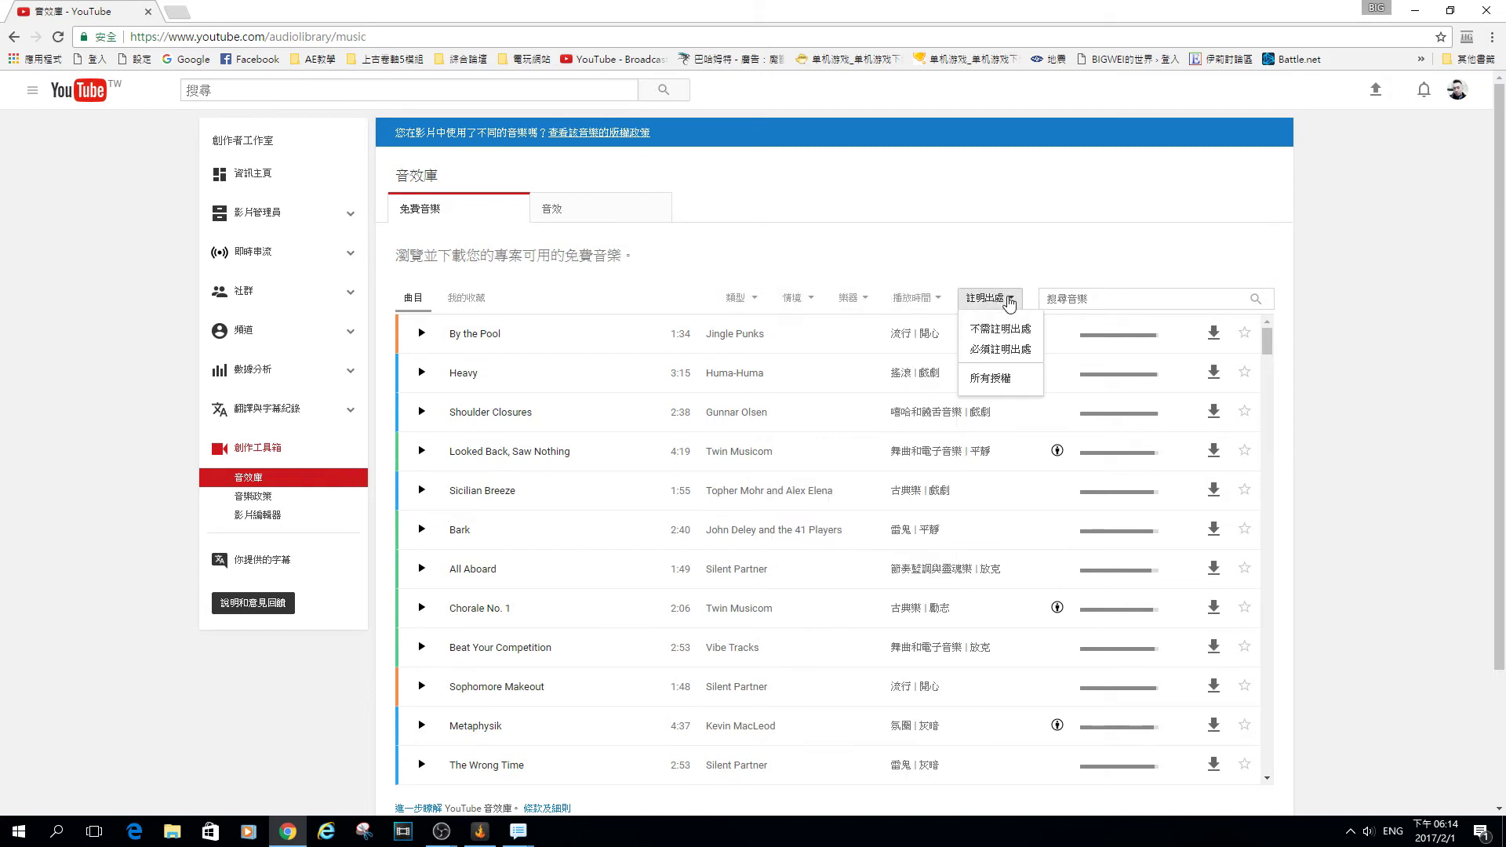
pyautogui.click(760, 307)
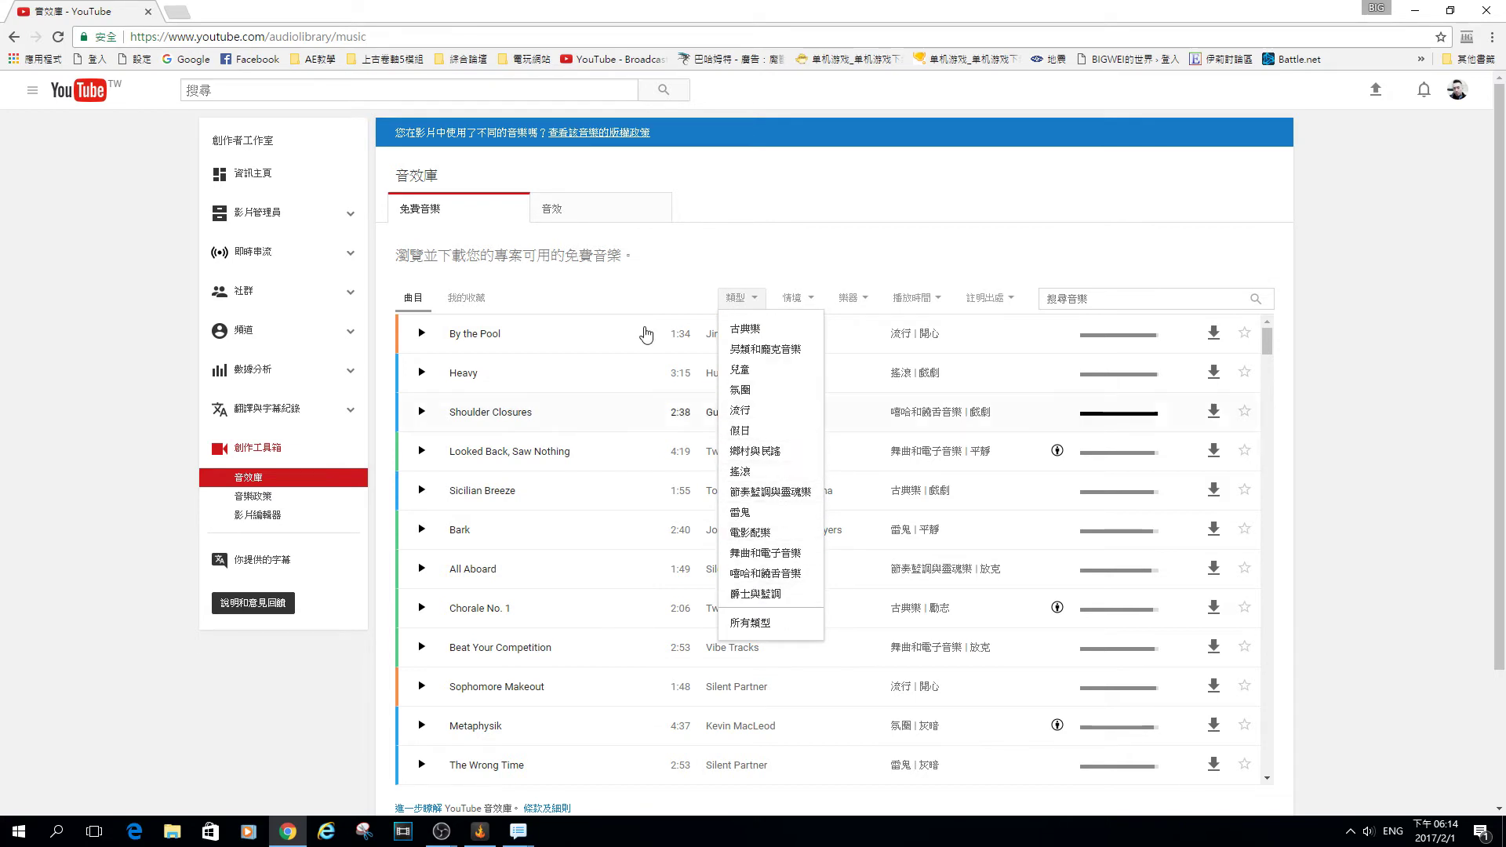
pyautogui.click(628, 296)
pyautogui.click(1122, 306)
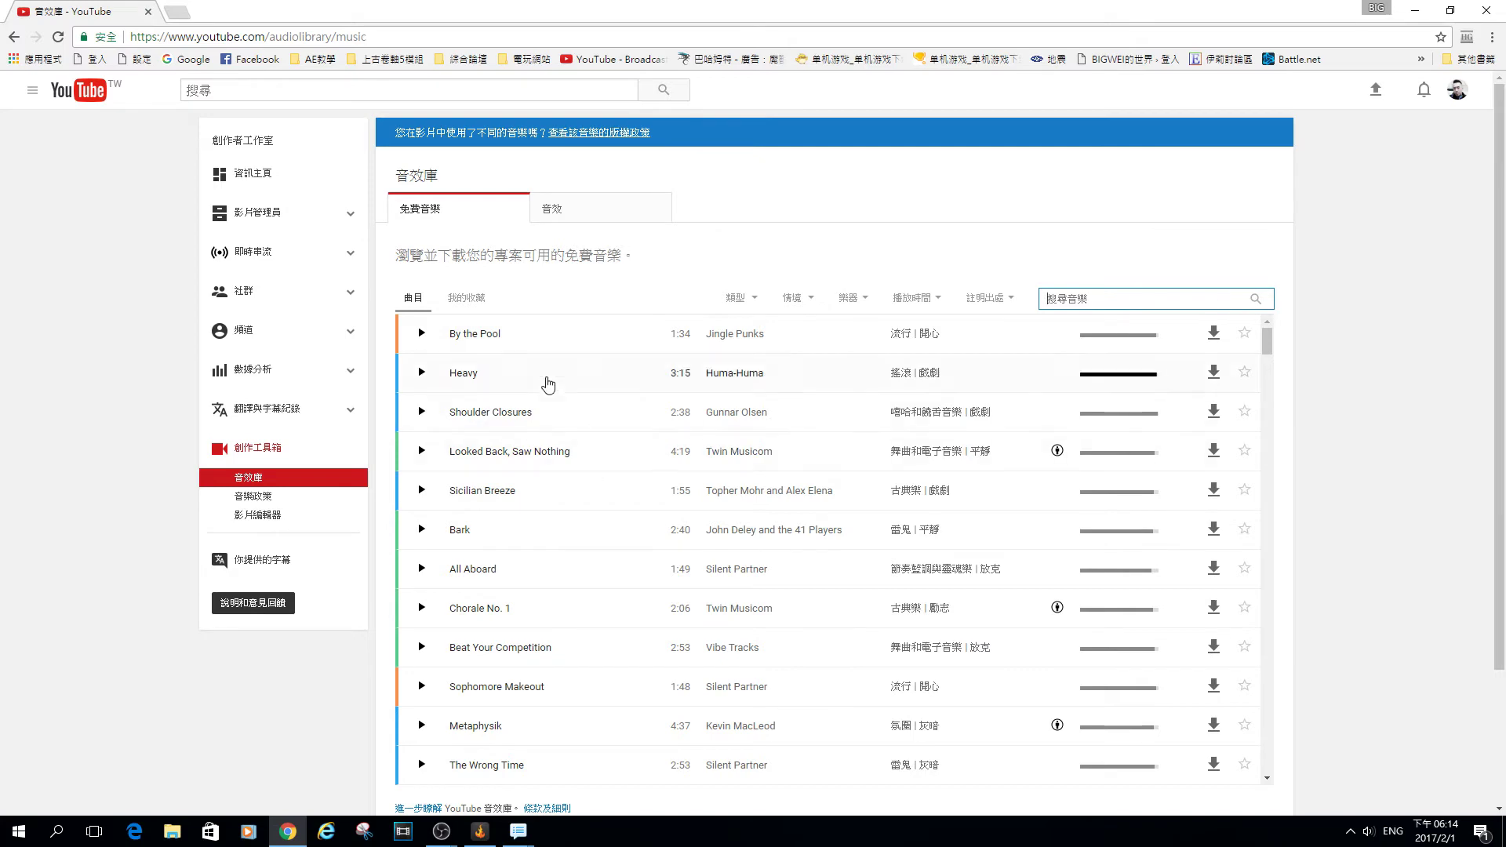
pyautogui.scroll(-10, 910, 572)
pyautogui.scroll(-2, 226, 444)
pyautogui.scroll(2, 226, 444)
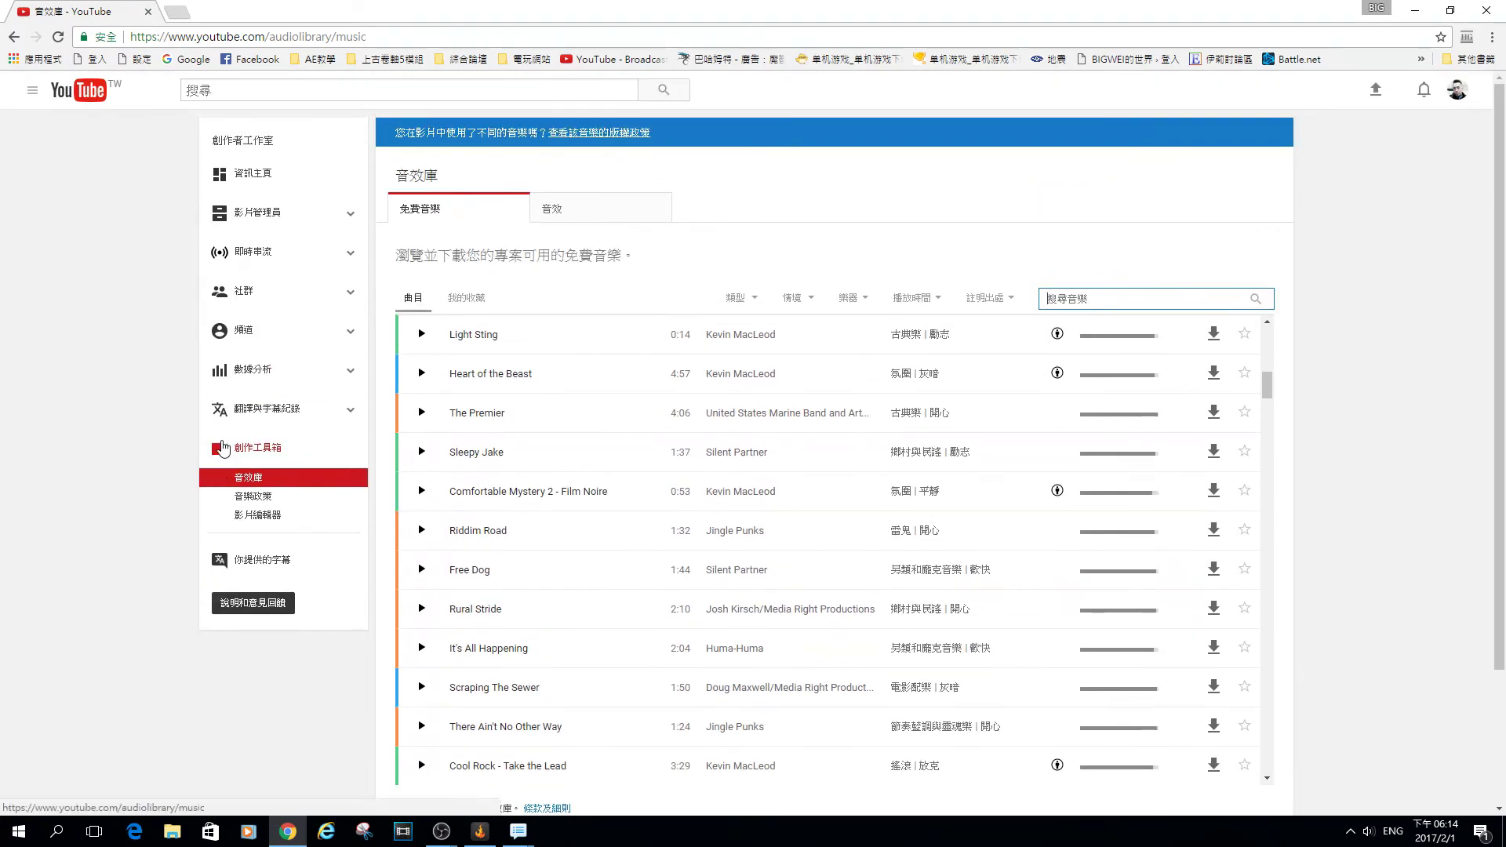
# Glance at the sound effects (音效), return to the free music (免費音樂) and briefly preview the track "By the Pool"
pyautogui.scroll(10, 735, 500)
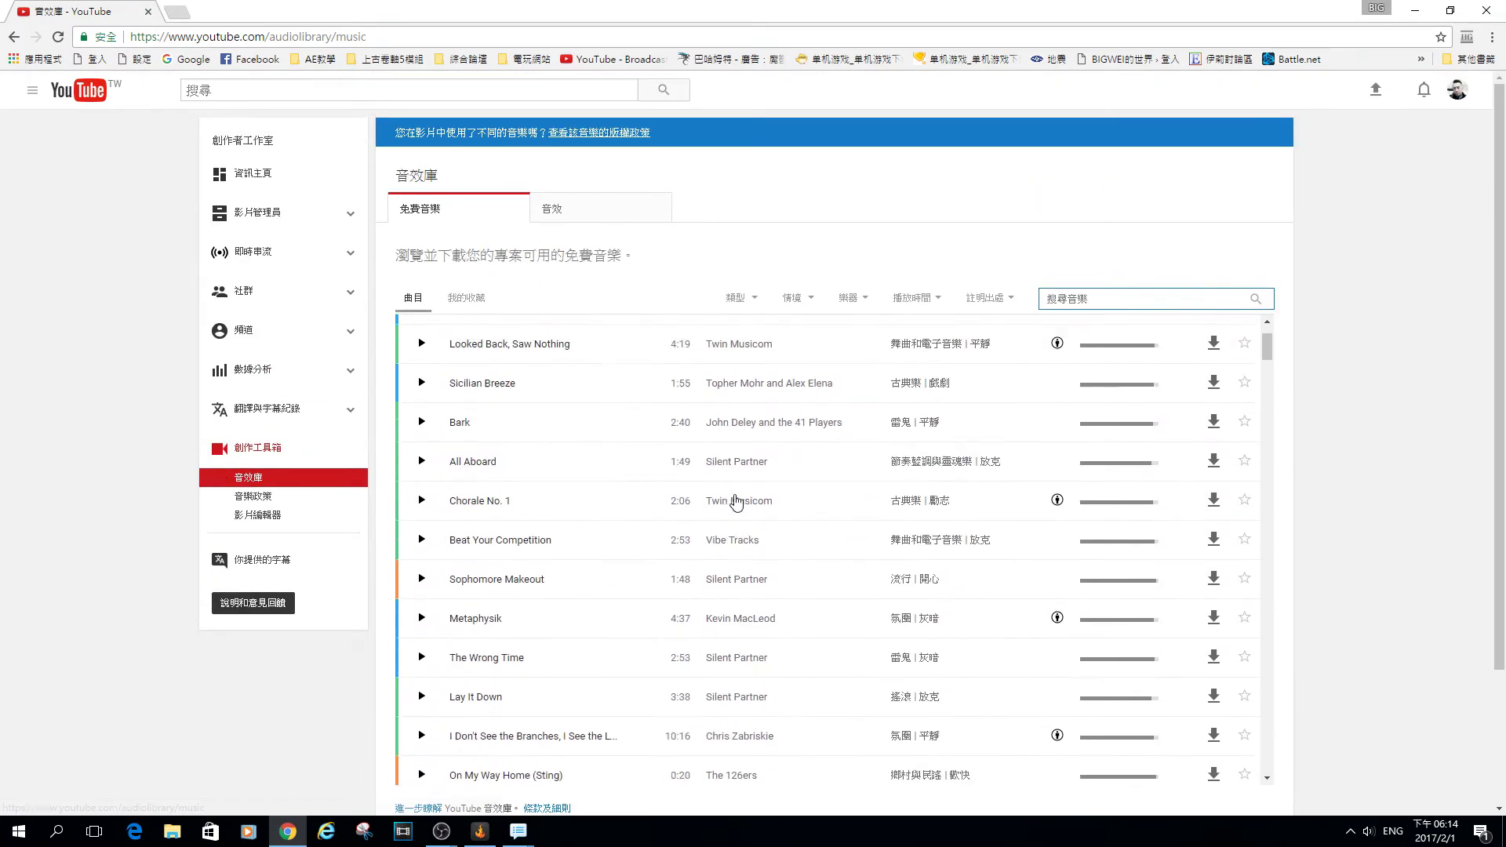
pyautogui.click(551, 208)
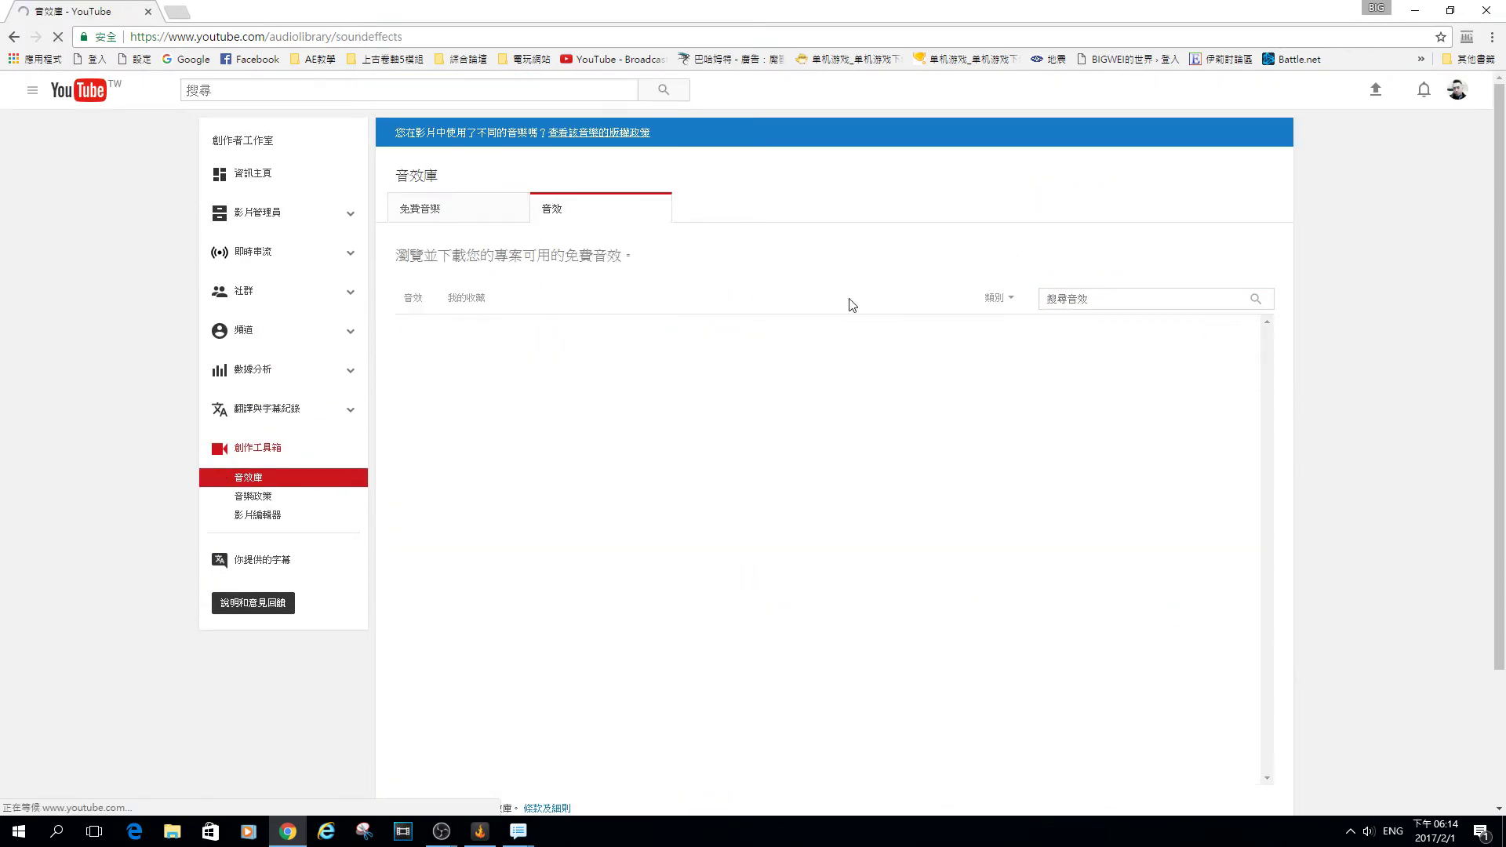
pyautogui.click(481, 222)
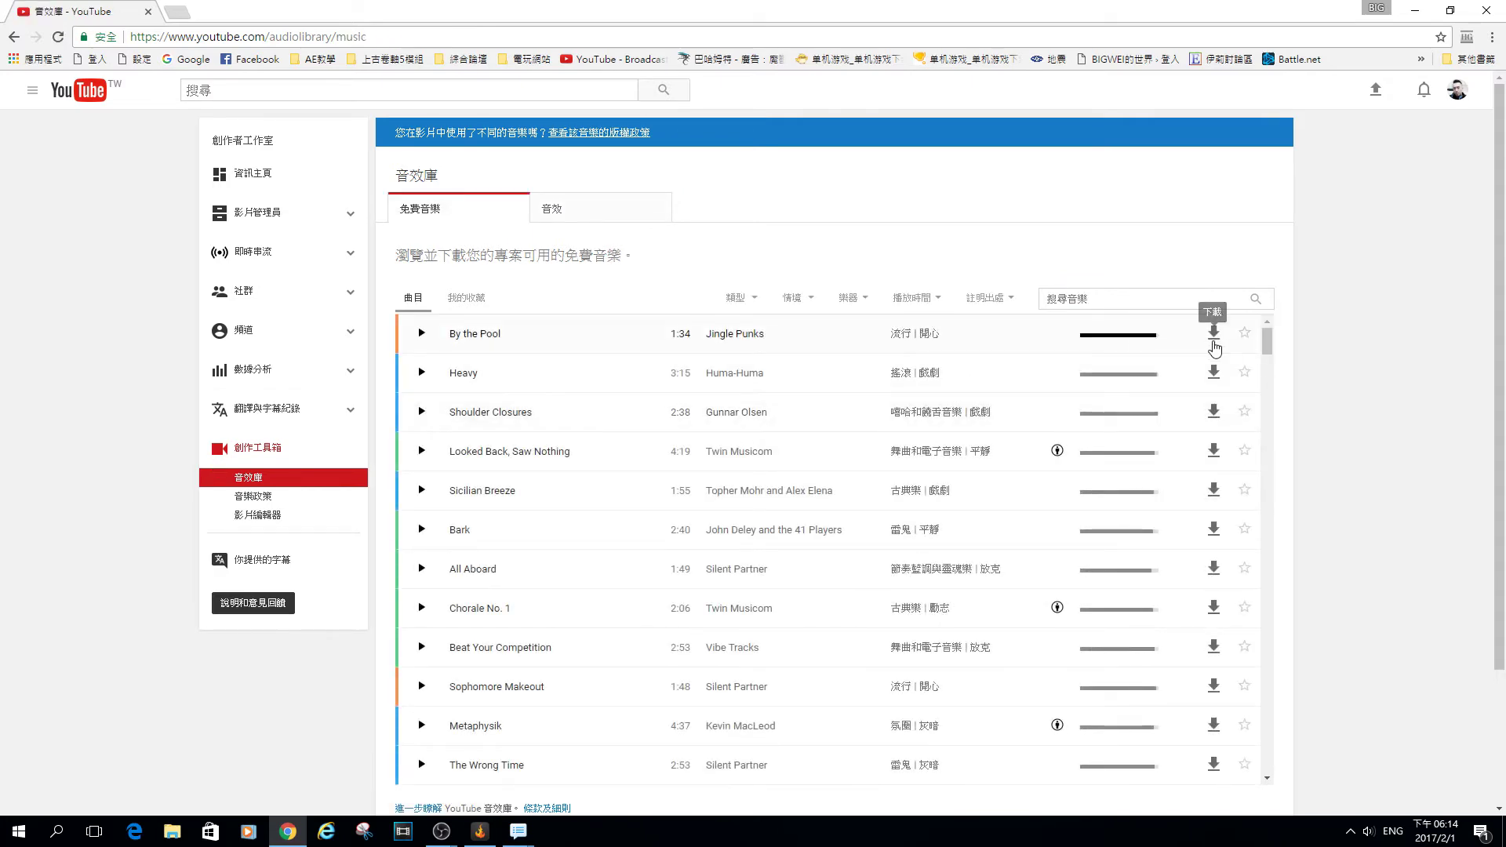
pyautogui.click(422, 333)
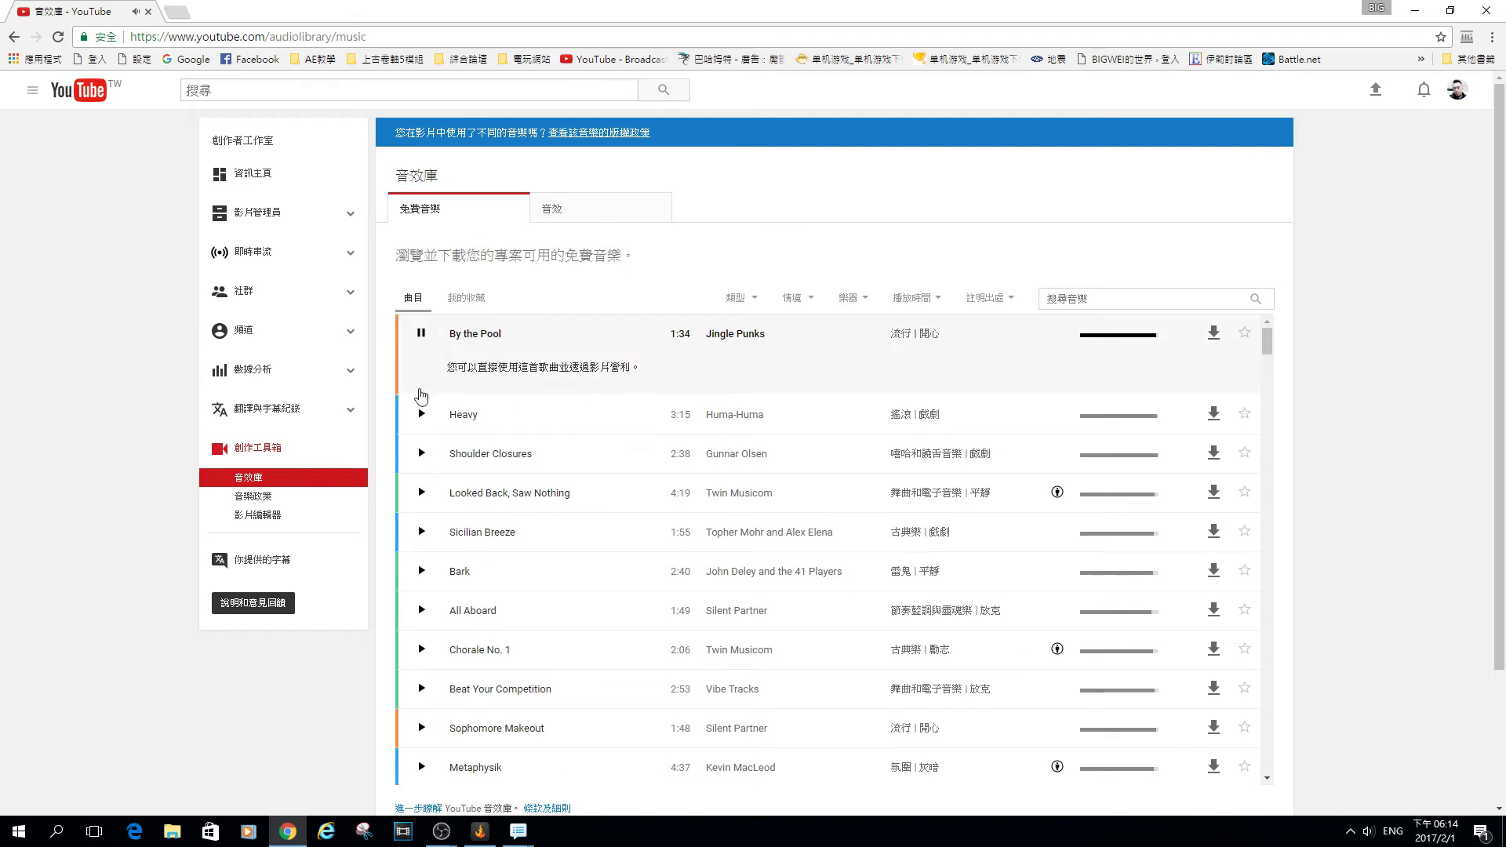
pyautogui.click(422, 333)
# Filter the free music by the genre 古典樂 and restore it to 所有類型
pyautogui.click(753, 297)
pyautogui.click(741, 299)
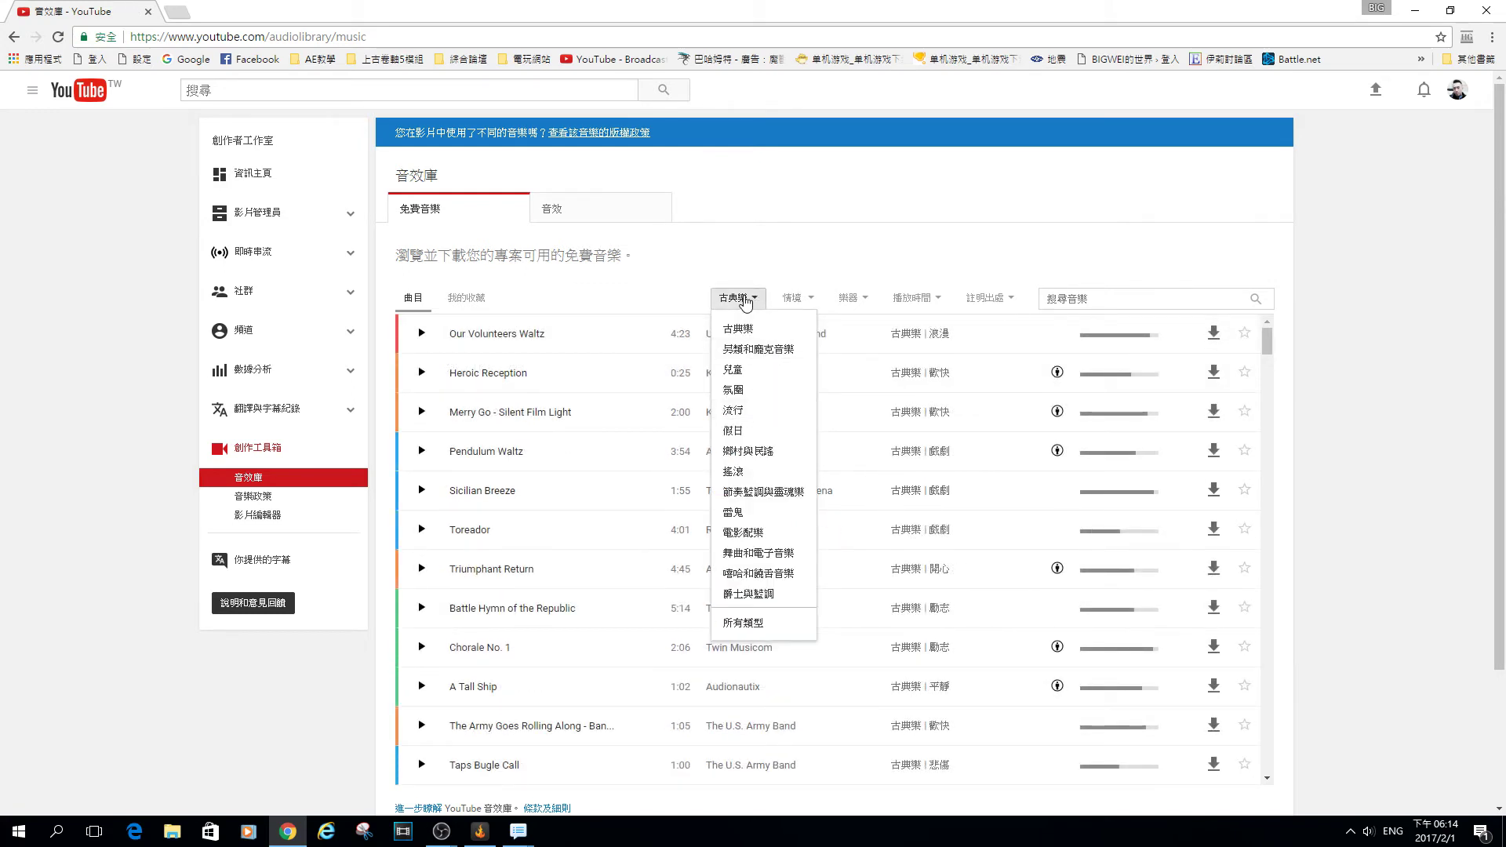
pyautogui.click(743, 622)
# Filter the free music by the mood 平靜
pyautogui.click(805, 298)
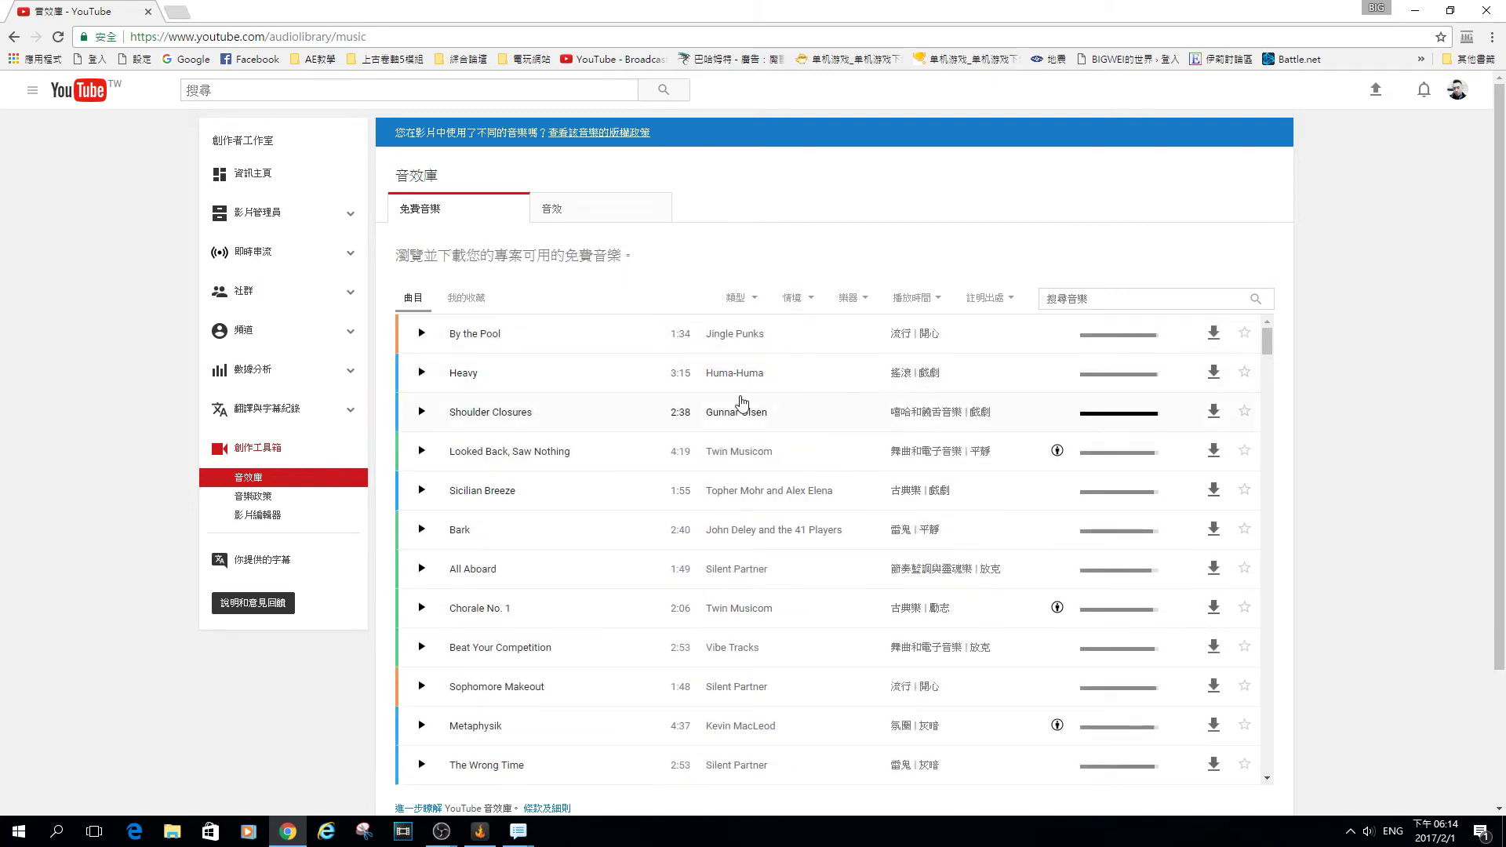
pyautogui.click(786, 300)
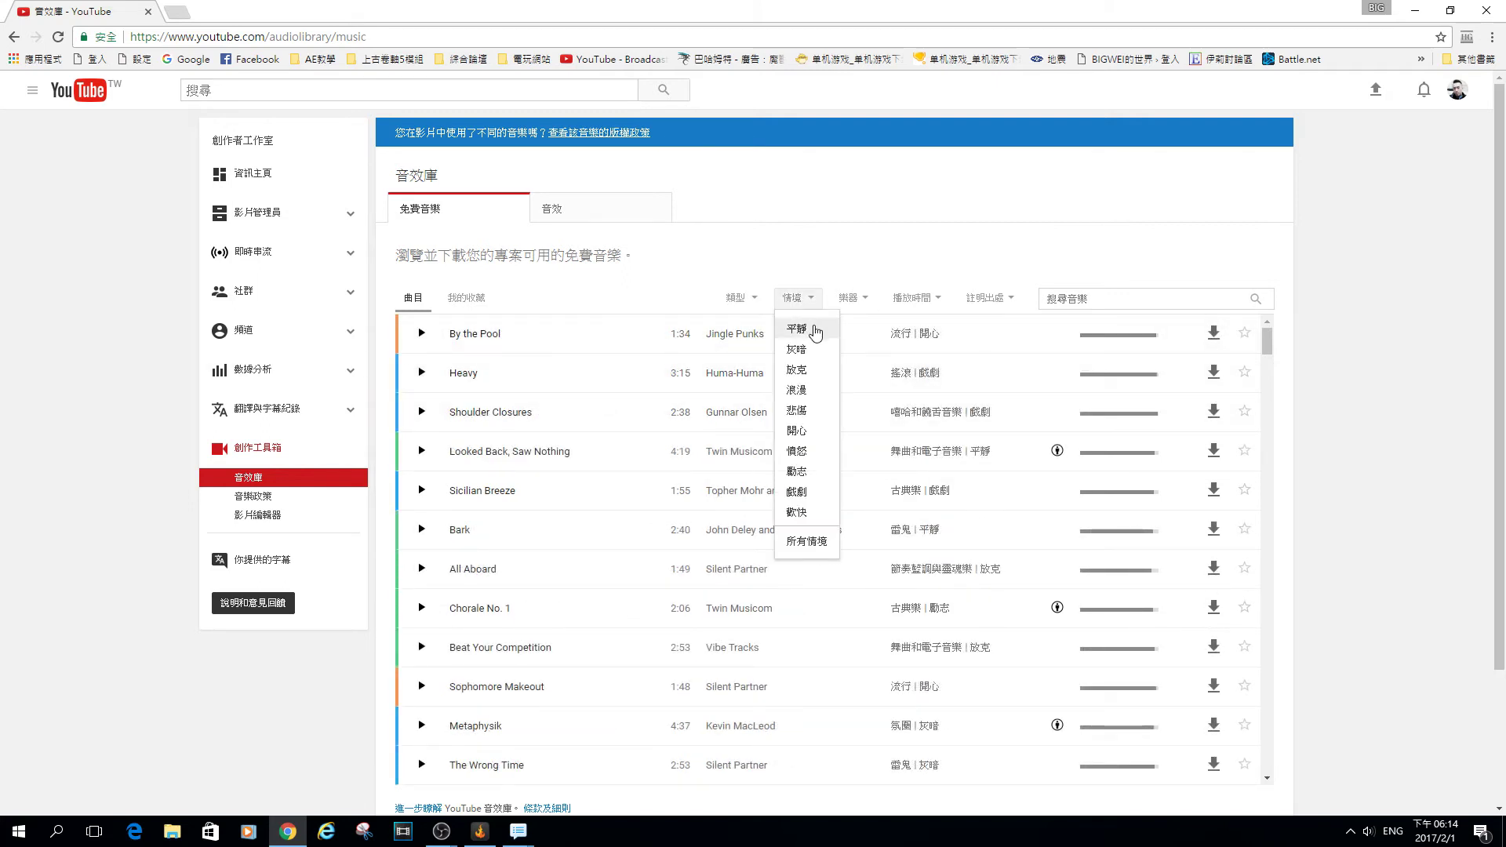
pyautogui.click(815, 331)
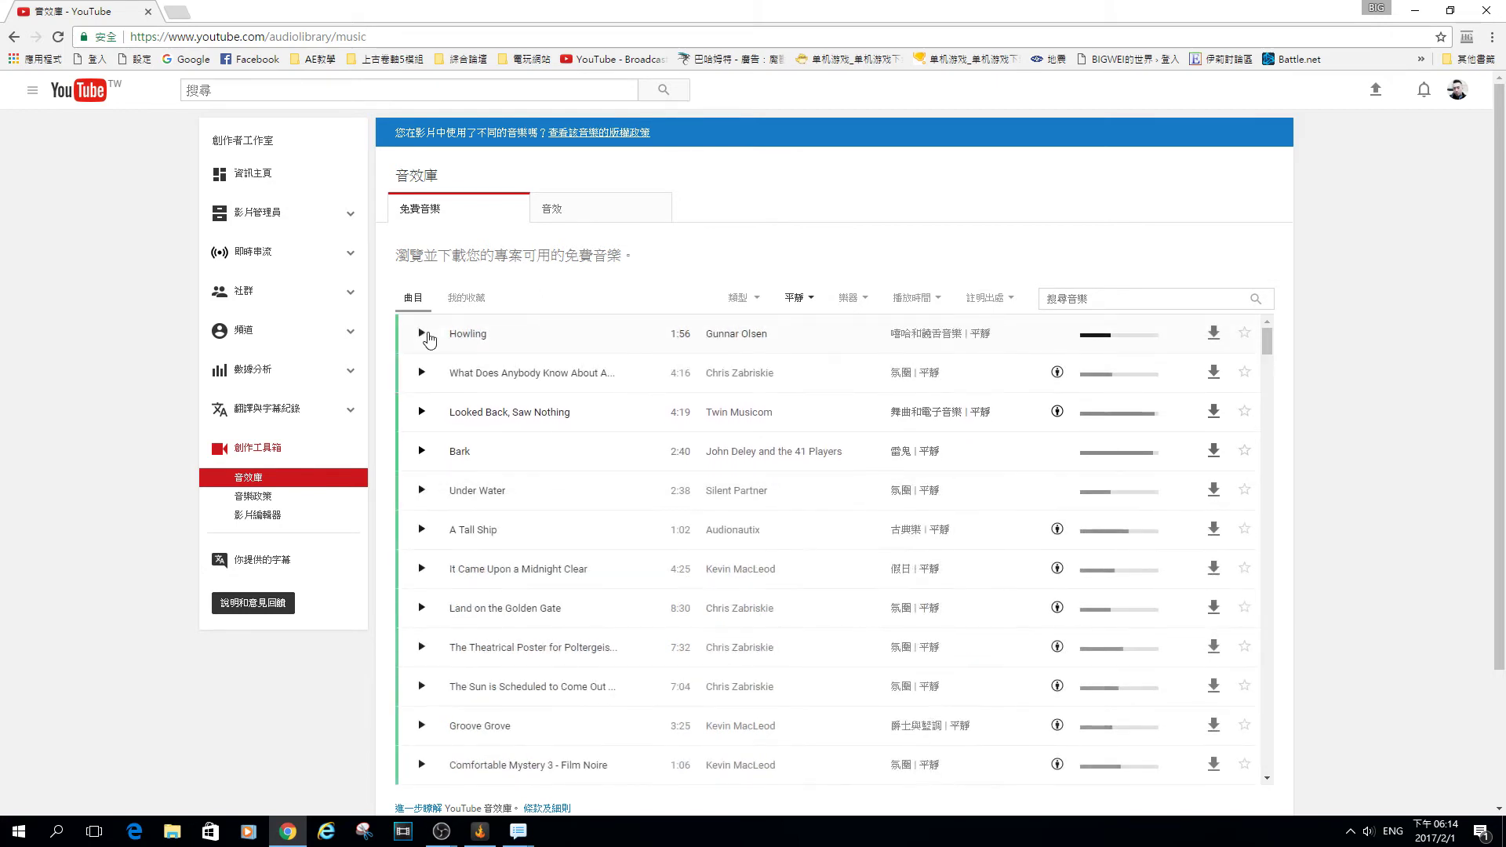
# Preview several of the first 平靜 tracks, including "Howling", "Bark", "It Came Upon a Midnight Clear" and "Land on the Golden Gate"
pyautogui.click(429, 337)
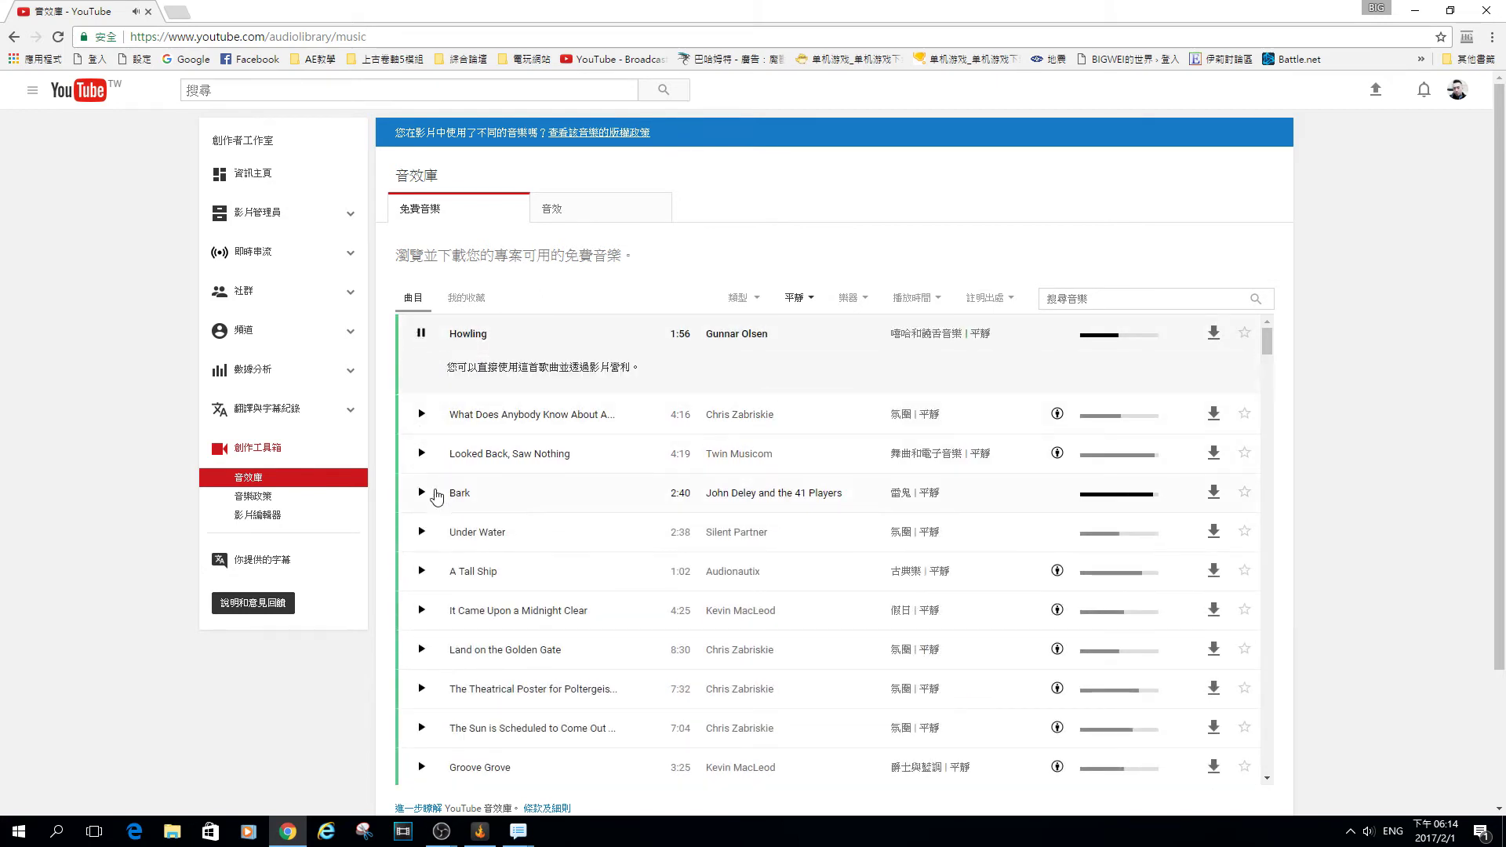
pyautogui.click(421, 494)
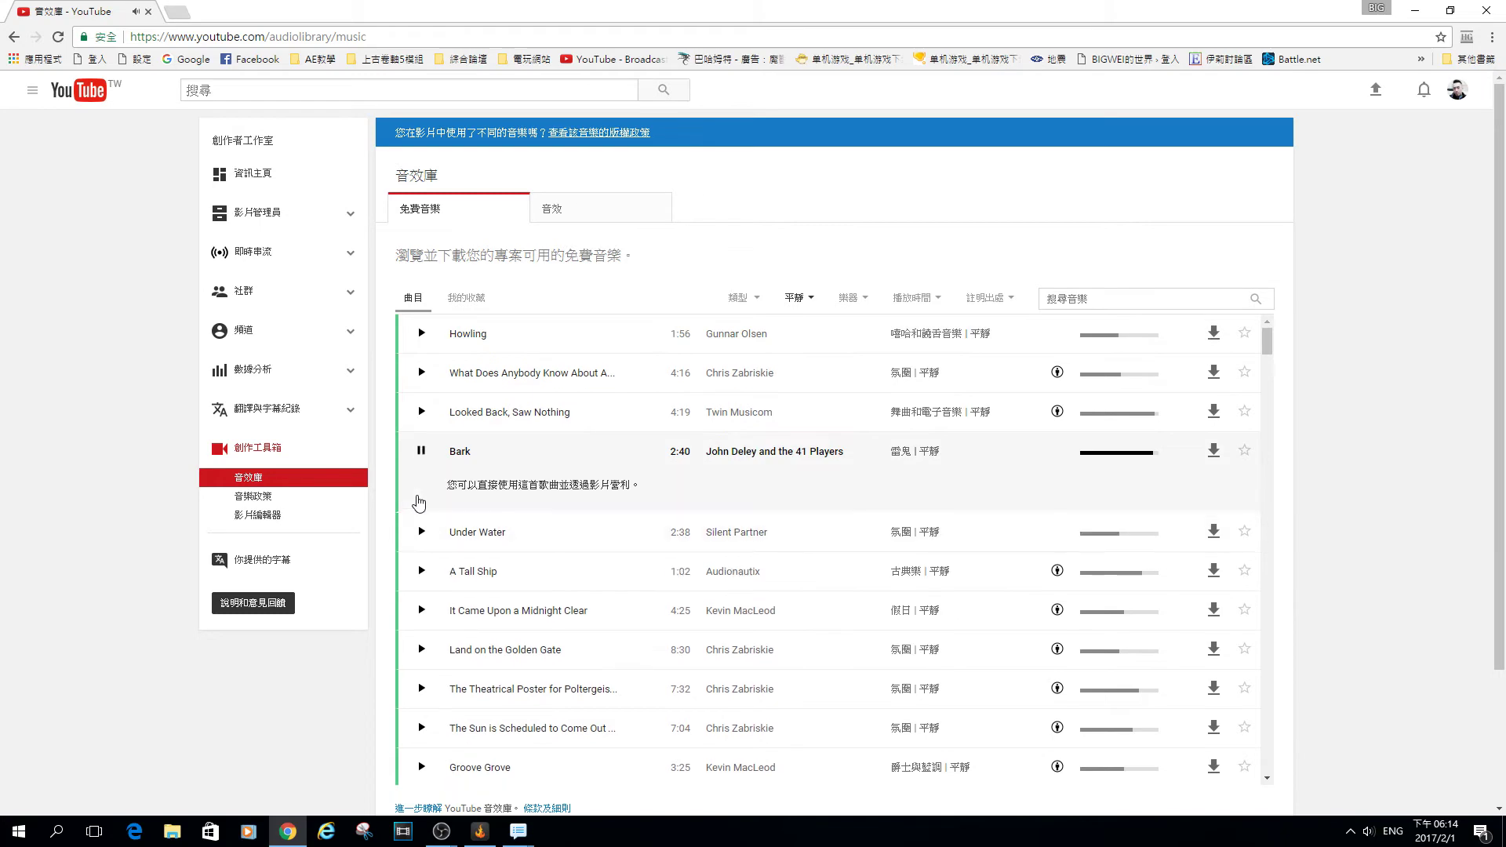
pyautogui.click(424, 373)
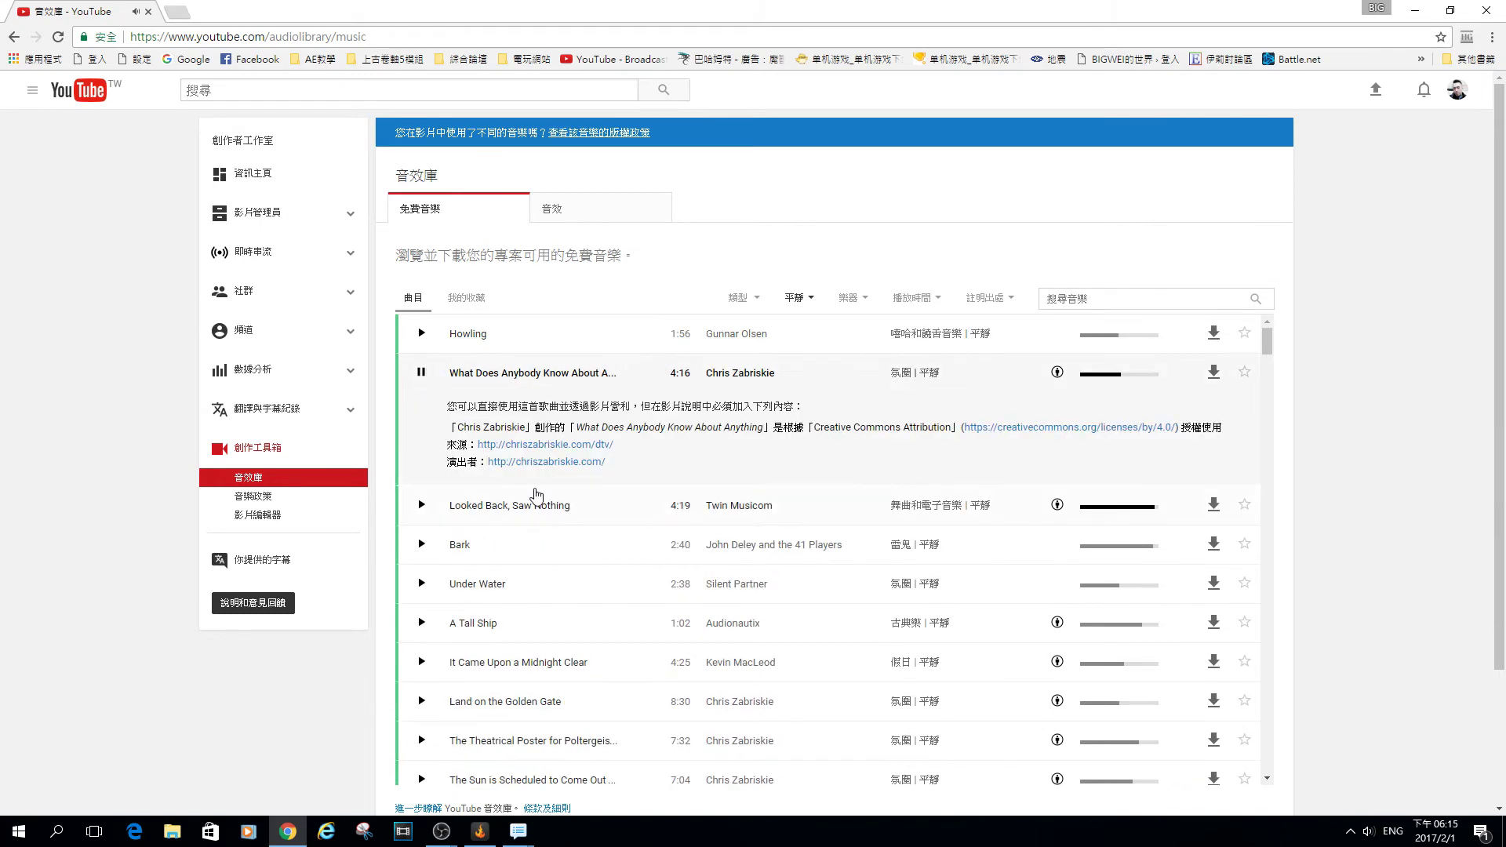
pyautogui.scroll(-2, 534, 494)
pyautogui.click(422, 531)
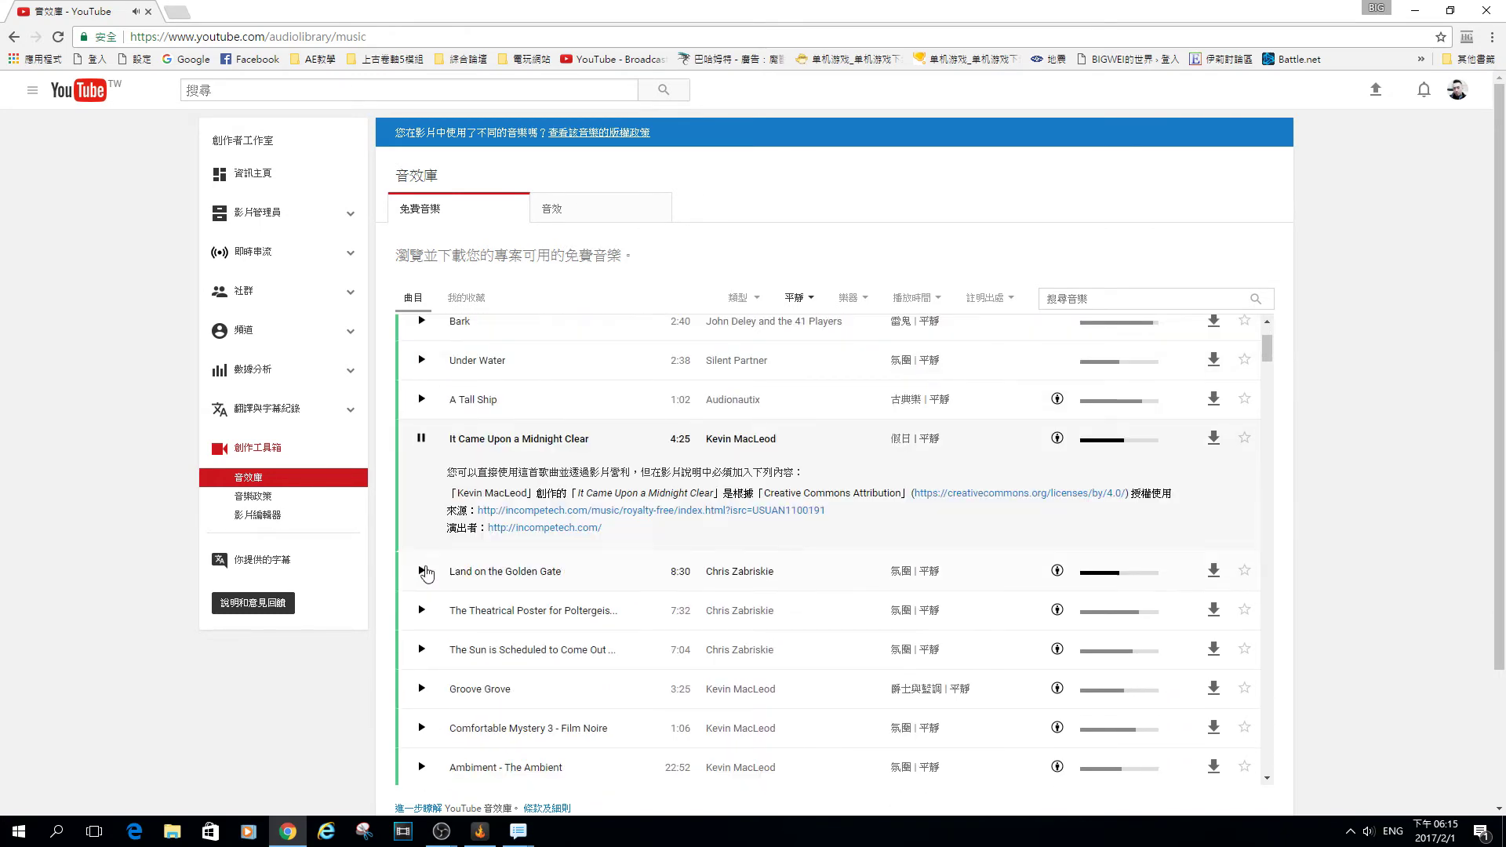
pyautogui.click(422, 571)
pyautogui.click(424, 687)
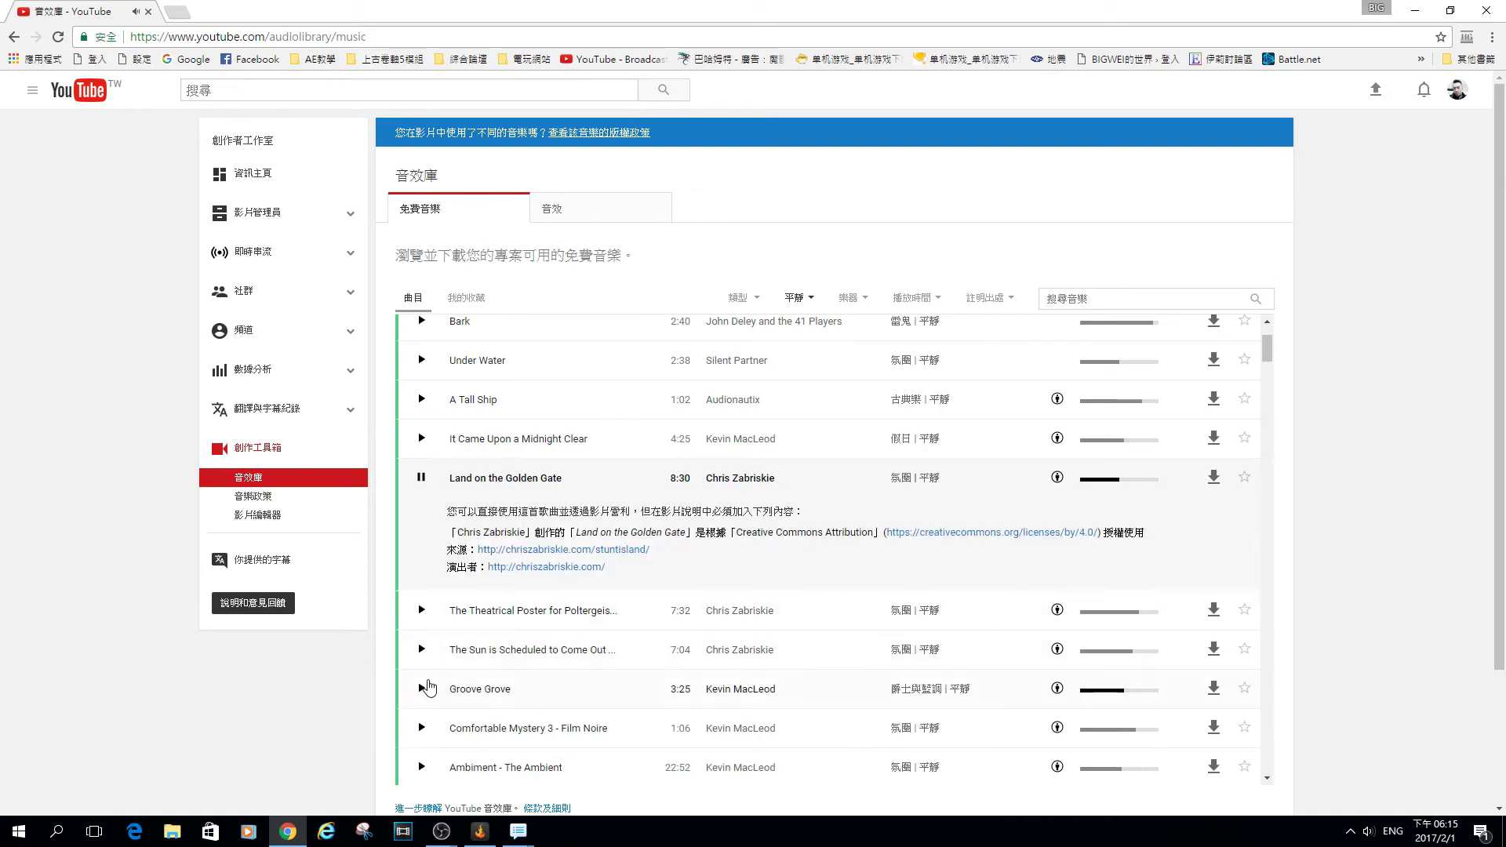
# Preview tracks further down the 平靜 list, including "Sunday", "Scrapbook", "Gymnopedie No. 3", "Prelude No. 11" and "Local Forecast", and stop playback
pyautogui.scroll(-6, 429, 685)
pyautogui.click(422, 541)
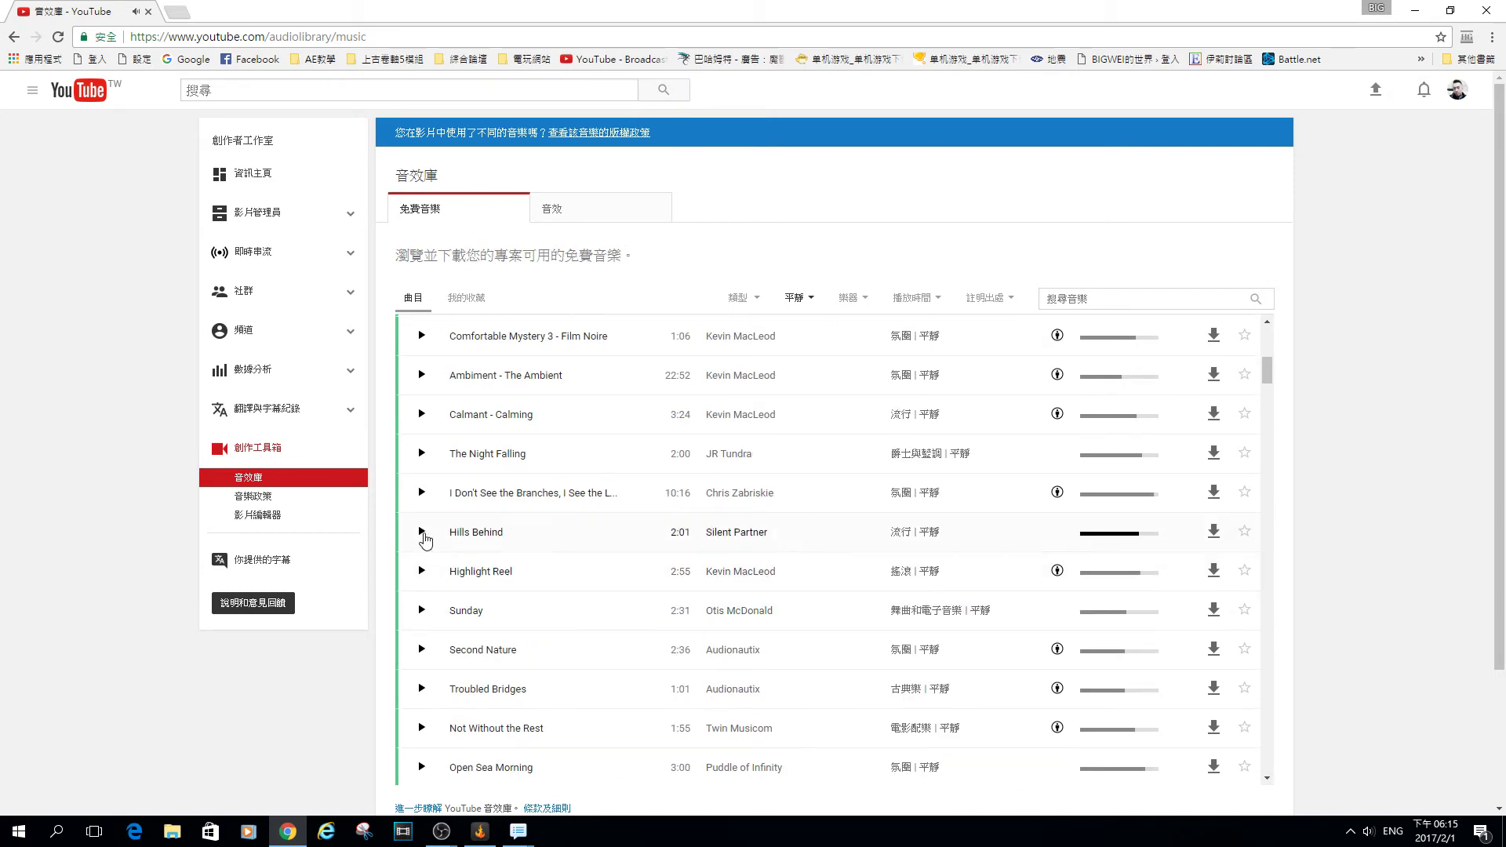
pyautogui.click(422, 558)
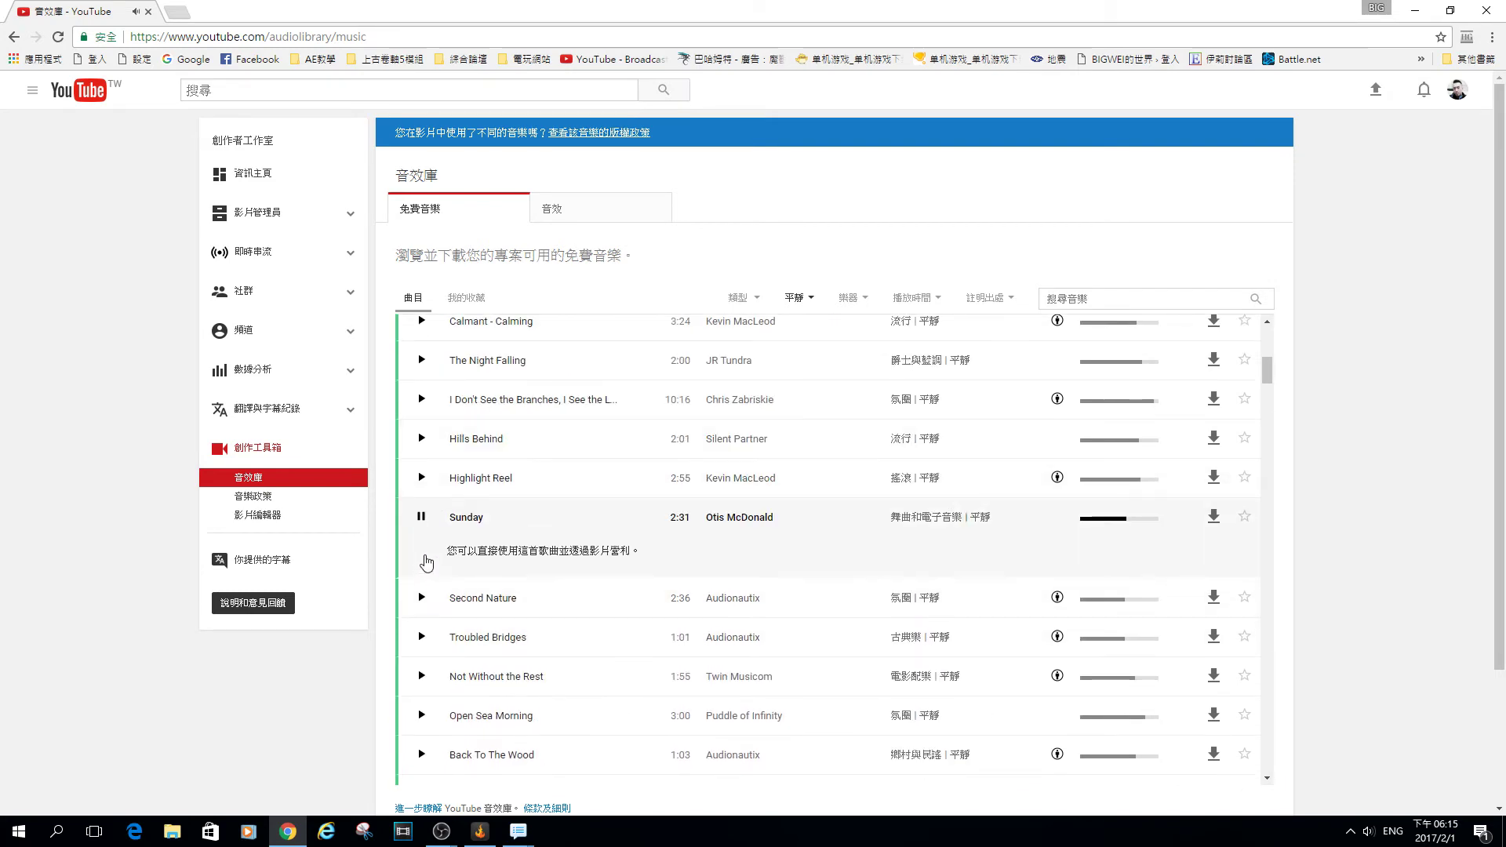
pyautogui.scroll(-2, 437, 502)
pyautogui.click(421, 666)
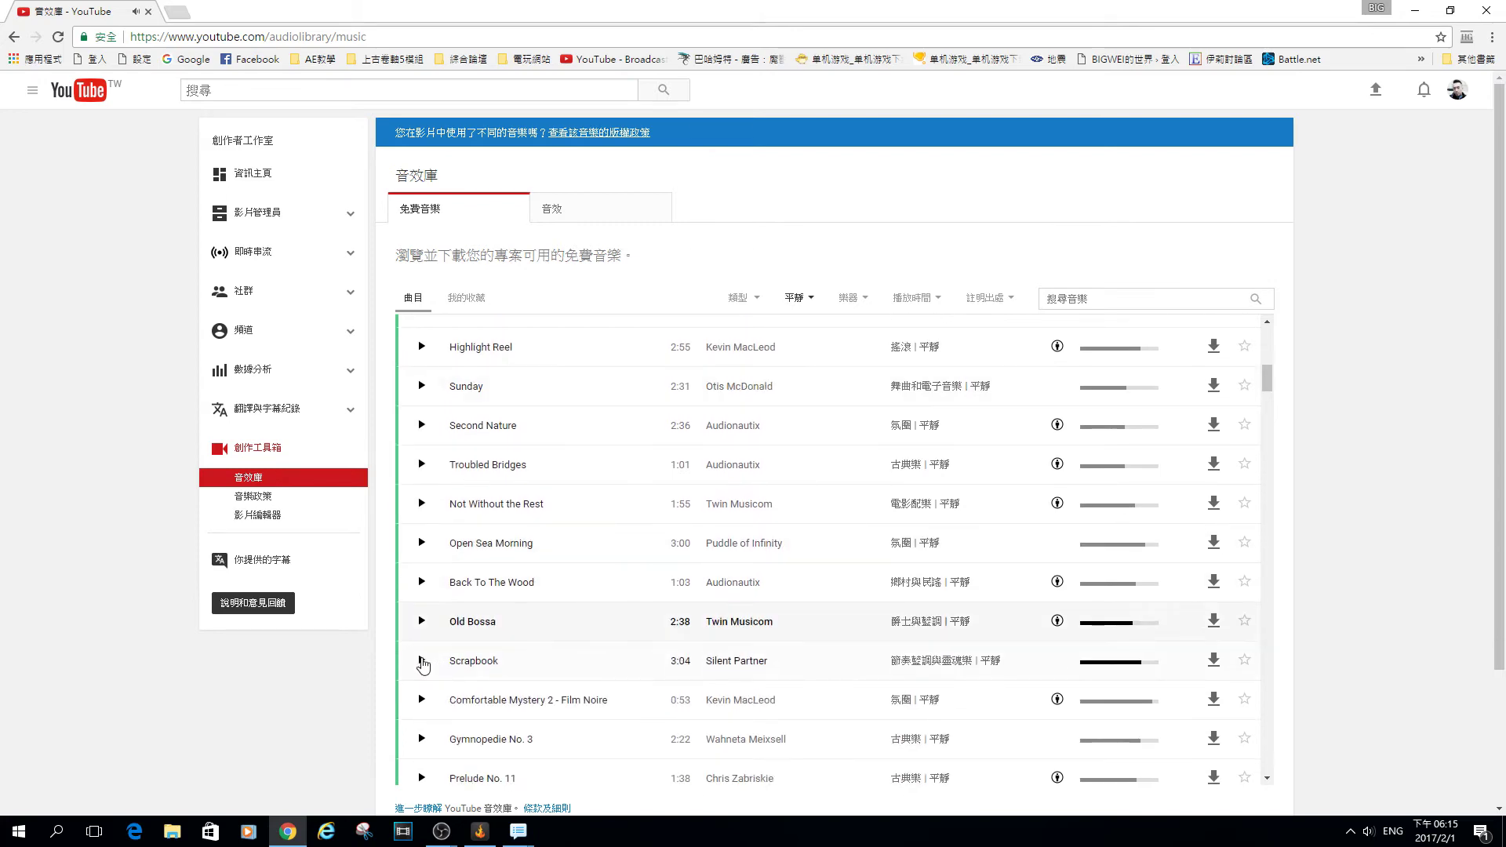
pyautogui.scroll(-3, 435, 698)
pyautogui.click(422, 473)
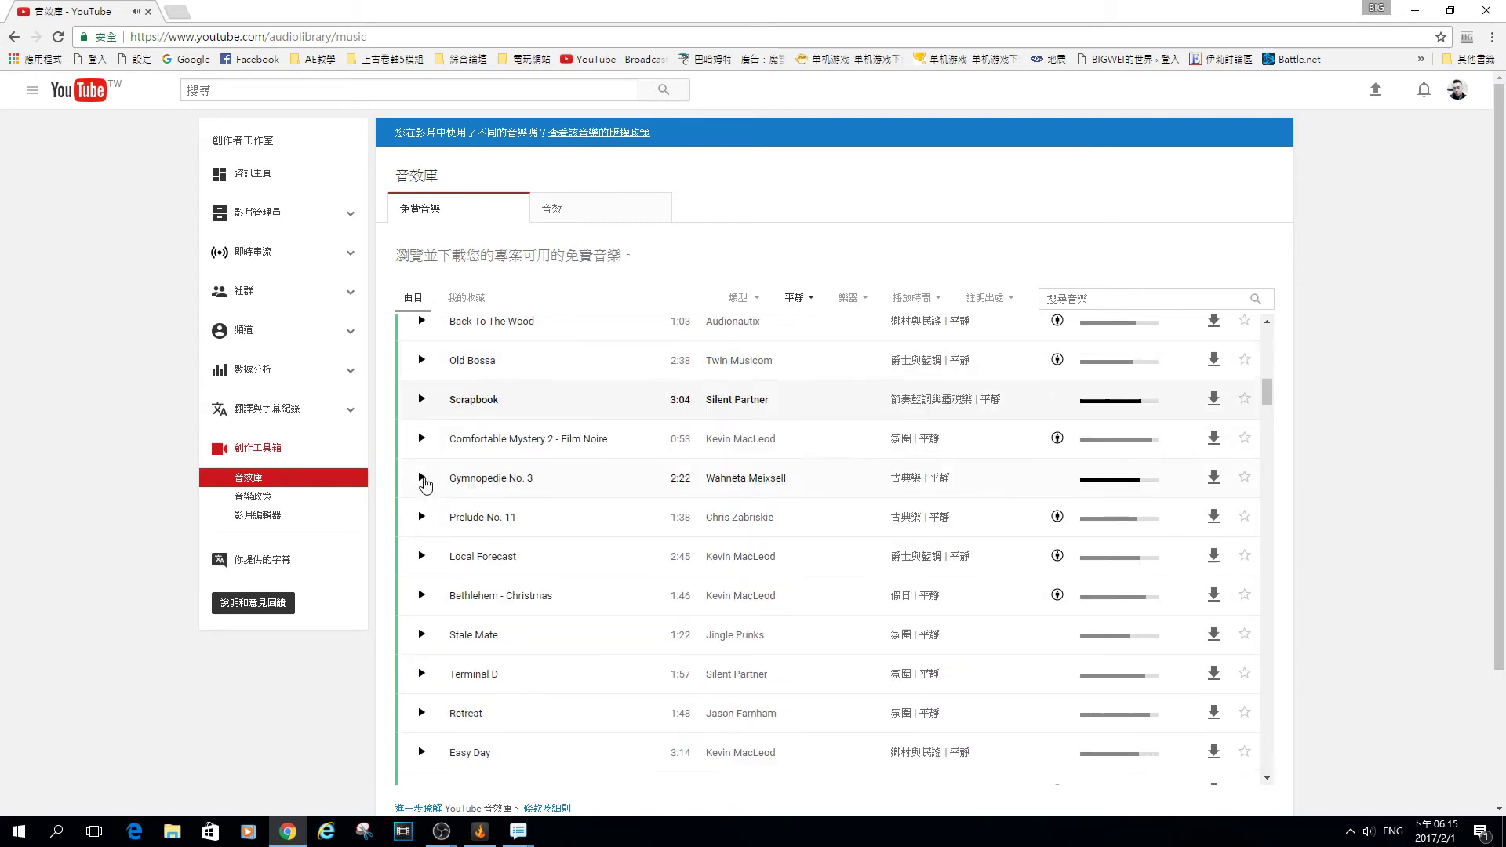
pyautogui.click(422, 519)
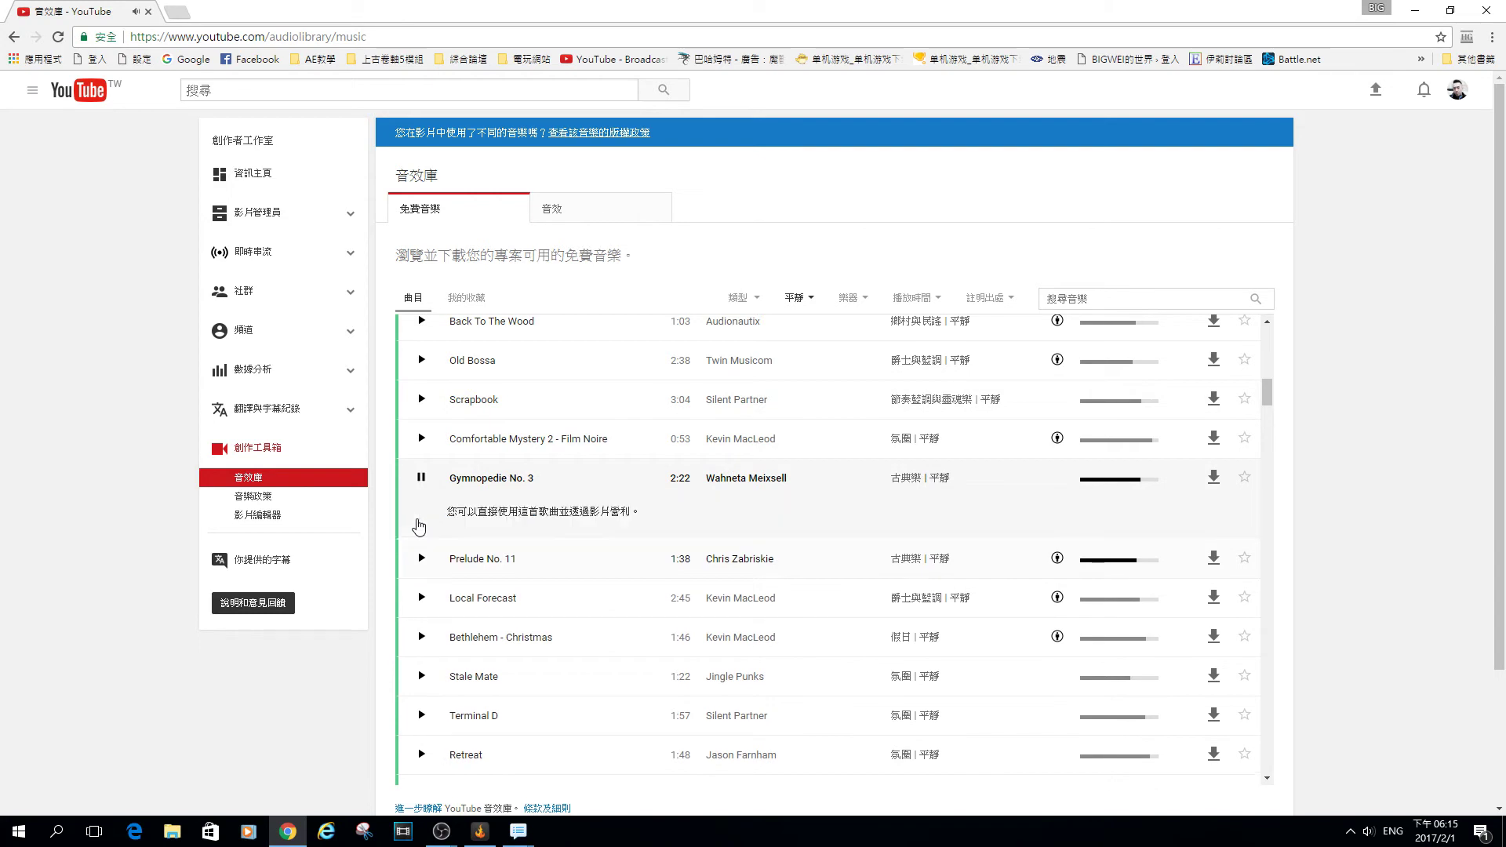
pyautogui.click(422, 559)
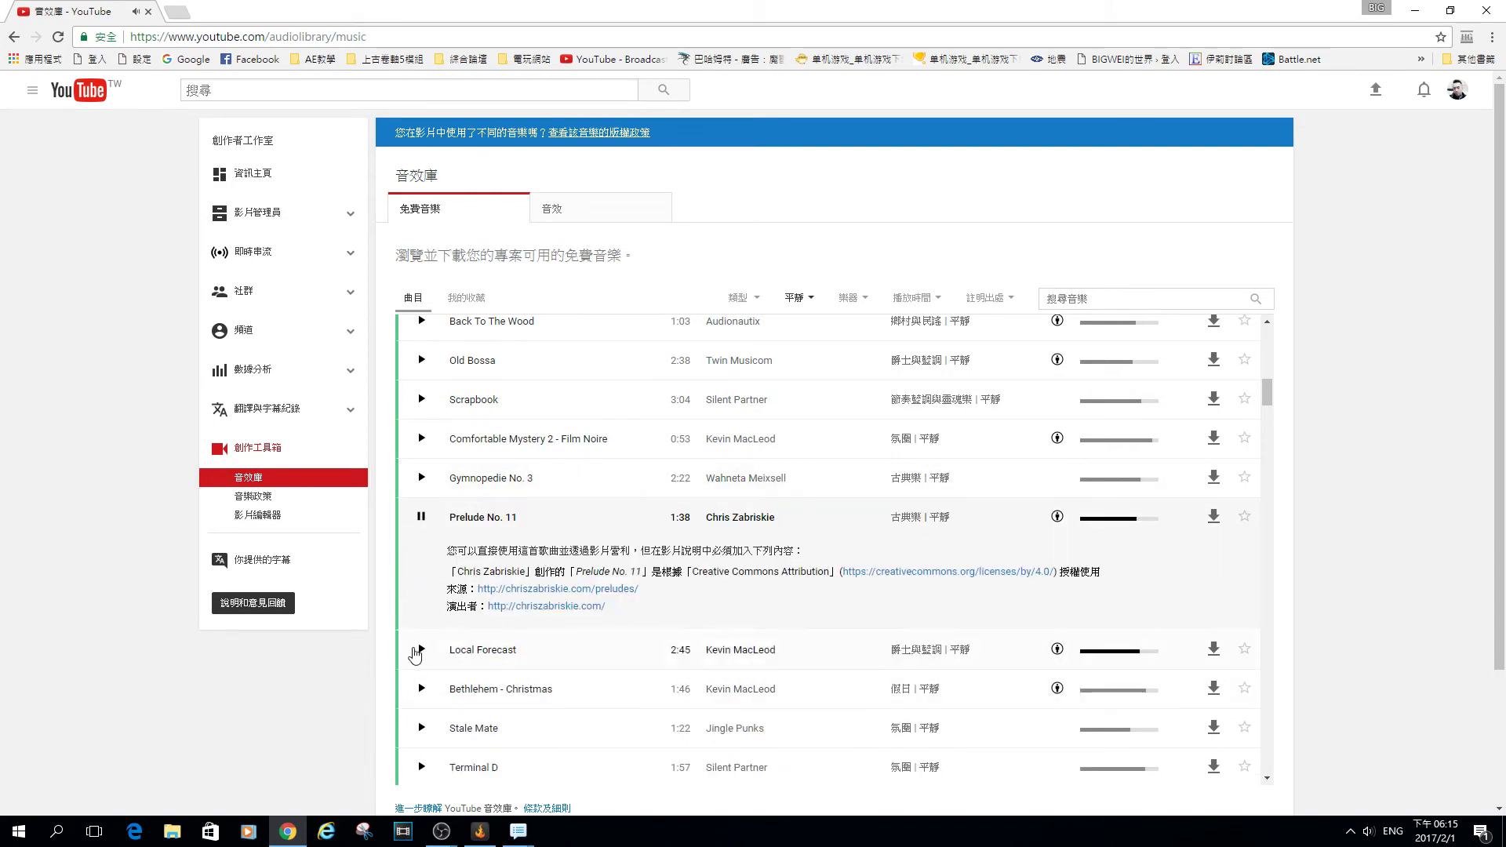
pyautogui.click(421, 650)
pyautogui.click(428, 556)
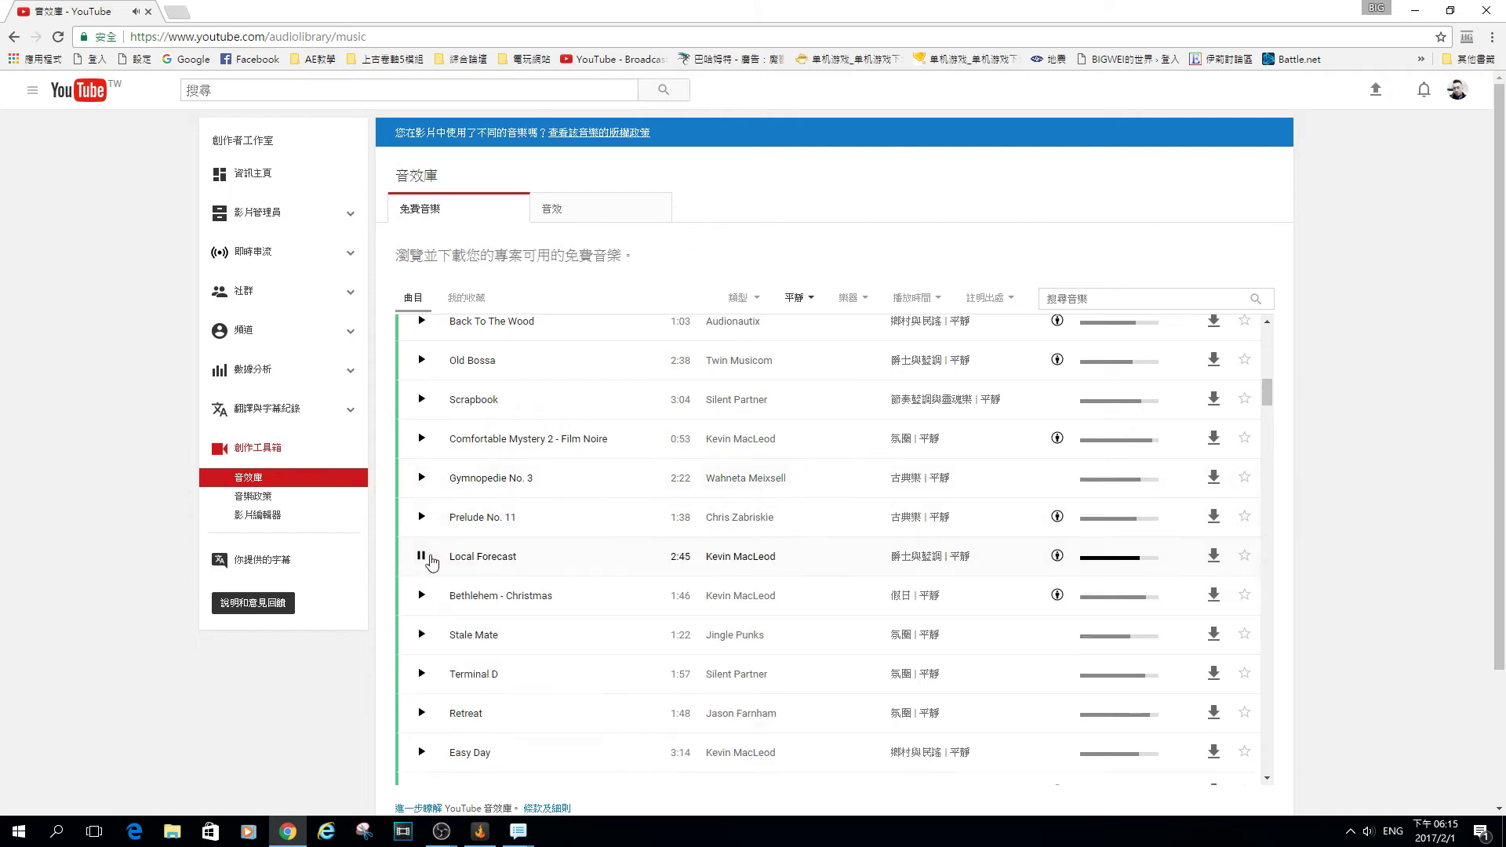
# Compare the popularity bars of the 平靜 tracks through the list and return to its start
pyautogui.scroll(5, 941, 475)
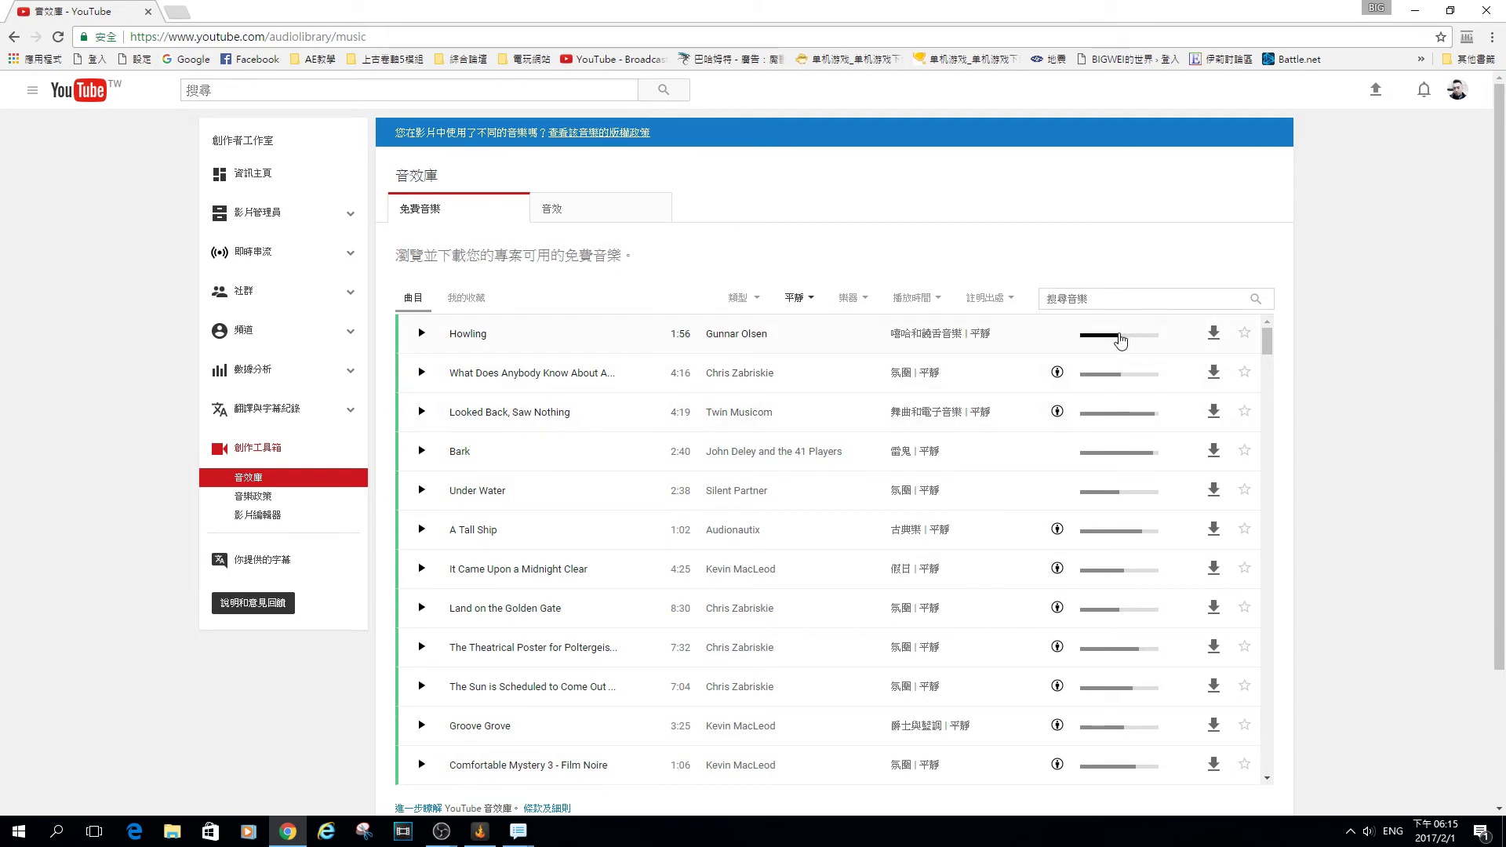
pyautogui.scroll(-10, 1100, 424)
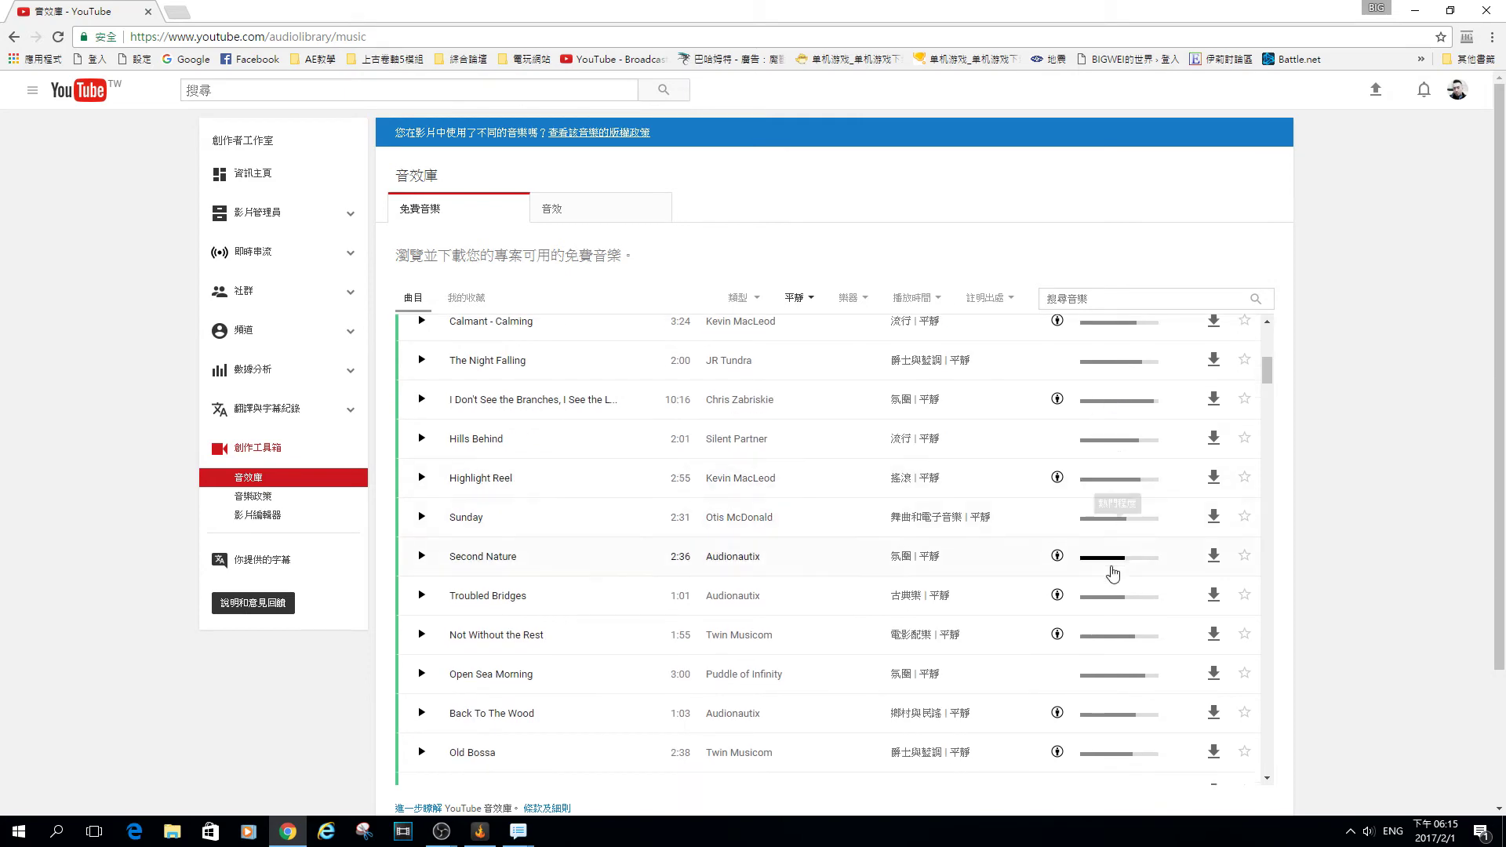
pyautogui.scroll(-10, 1071, 564)
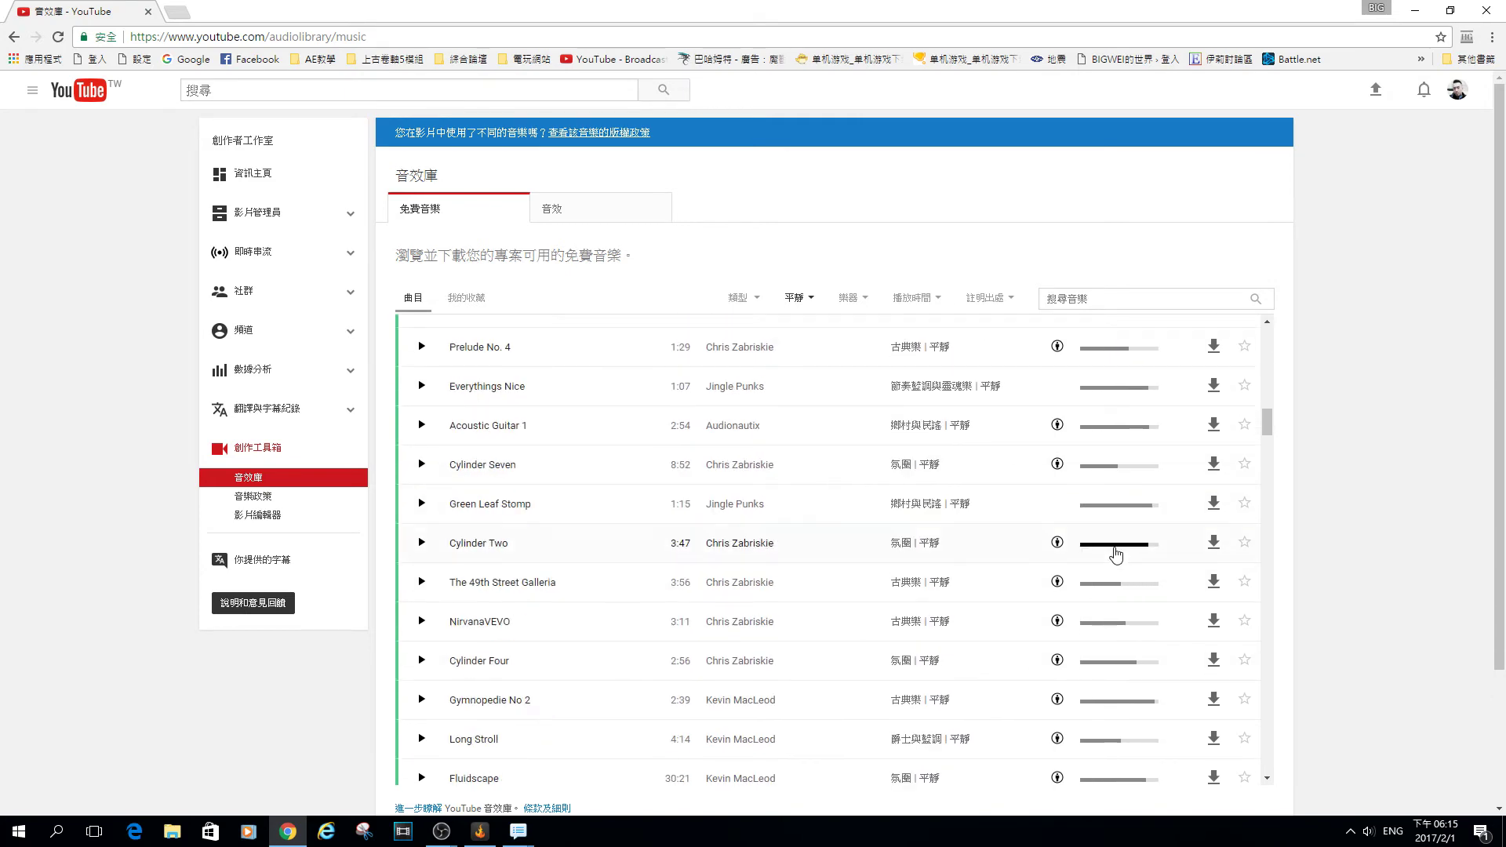
pyautogui.scroll(-3, 1146, 572)
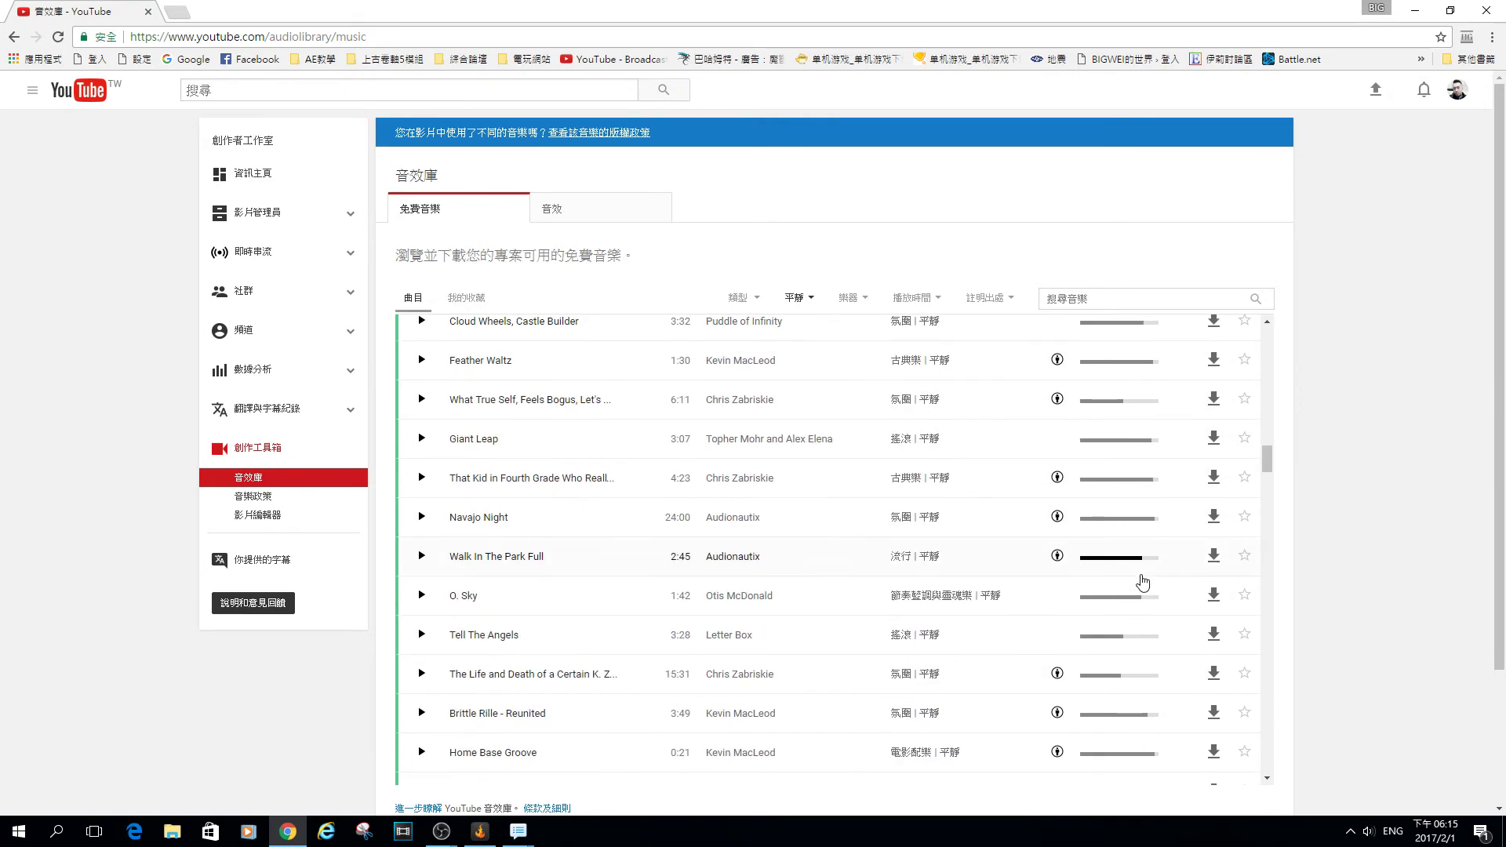
pyautogui.scroll(-4, 1122, 561)
pyautogui.scroll(-5, 1138, 622)
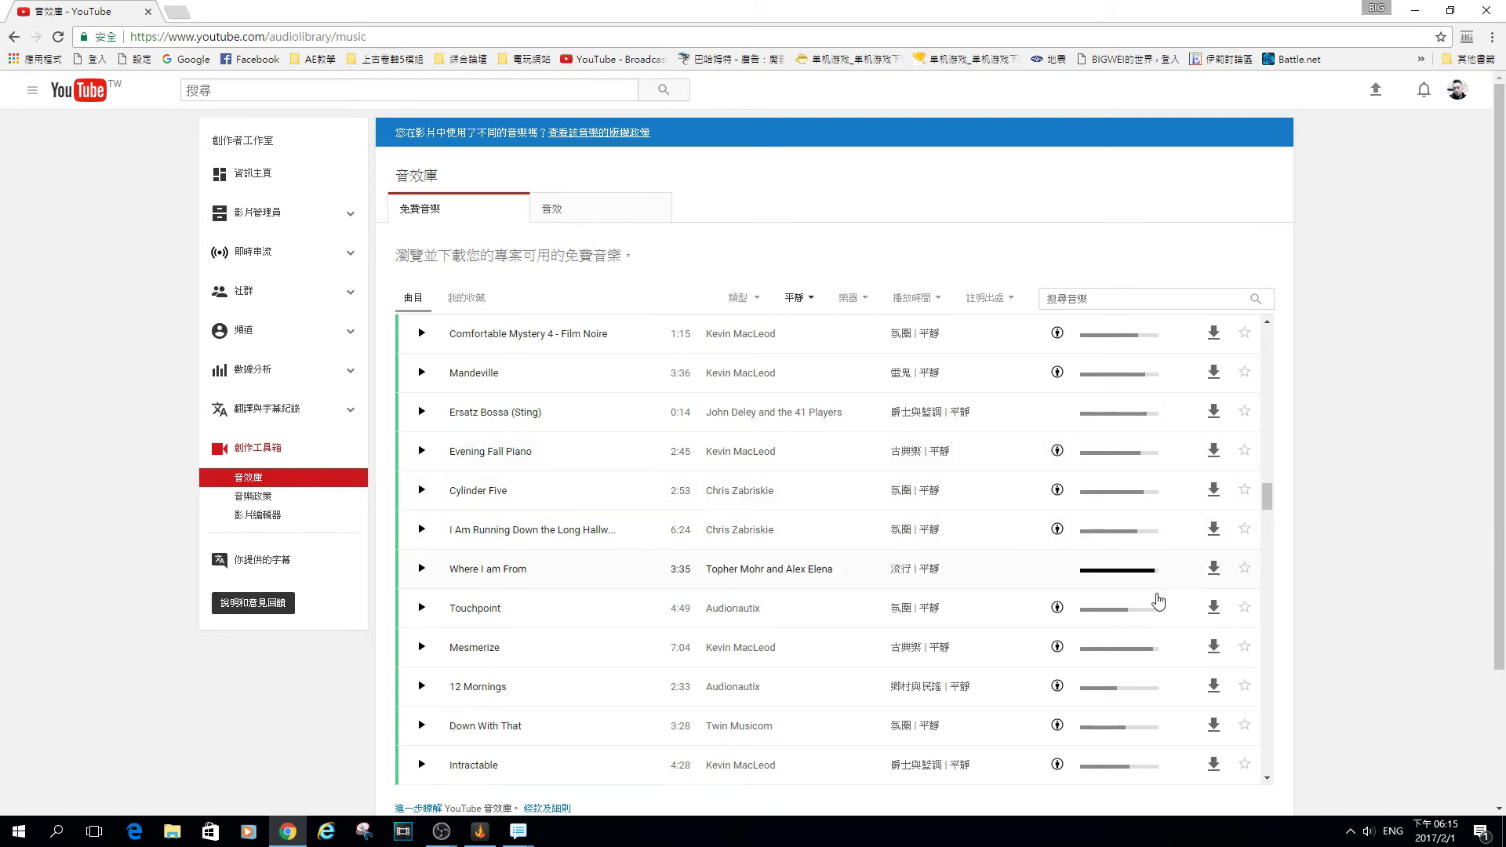
pyautogui.scroll(10, 1035, 596)
pyautogui.scroll(4, 1027, 592)
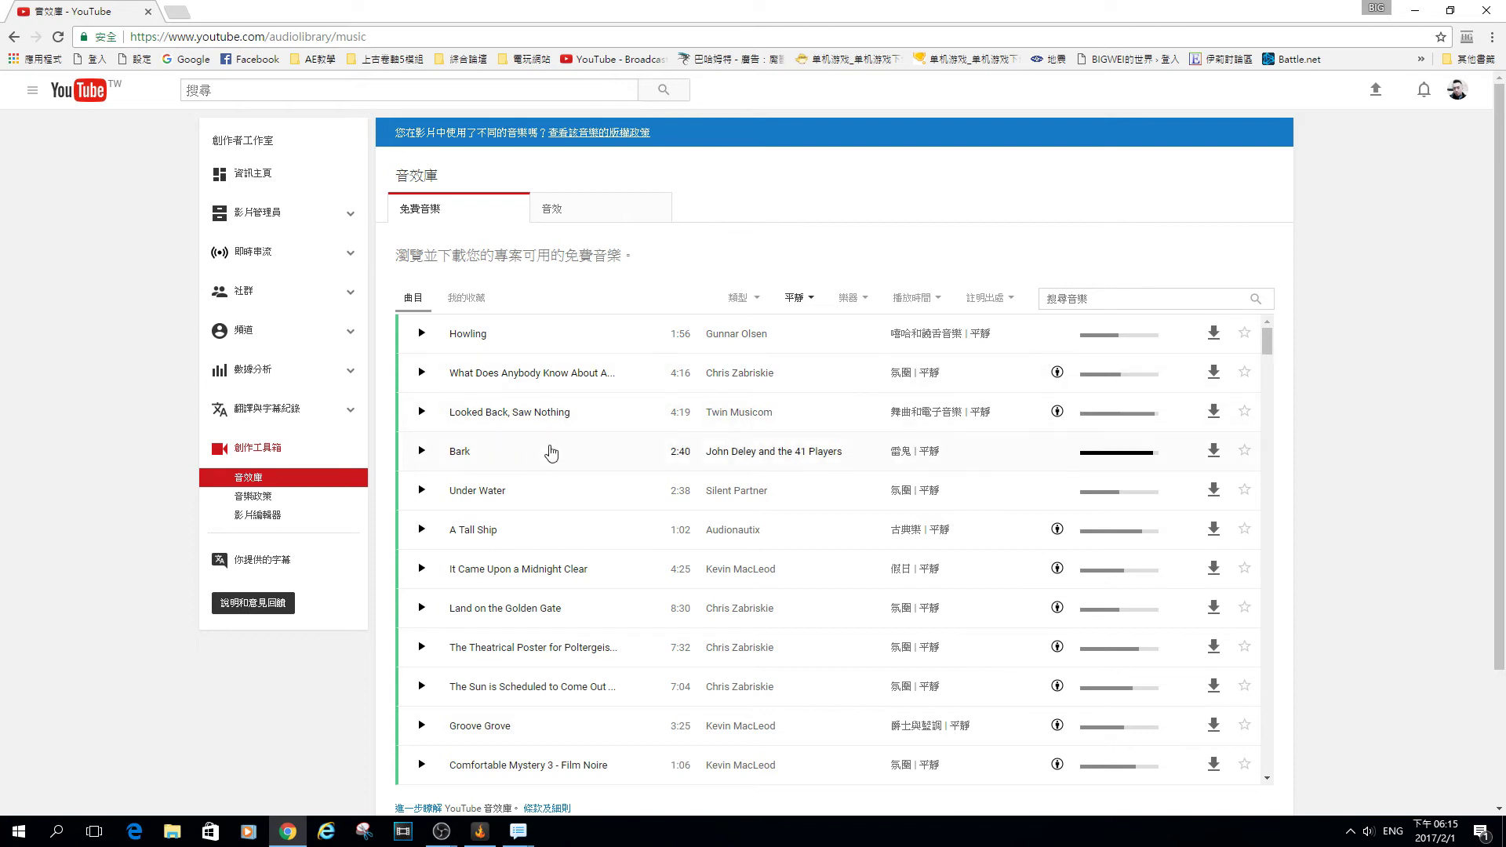
# Look through more of the 平靜 tracks and the download and favourite options beside them
pyautogui.scroll(-2, 602, 449)
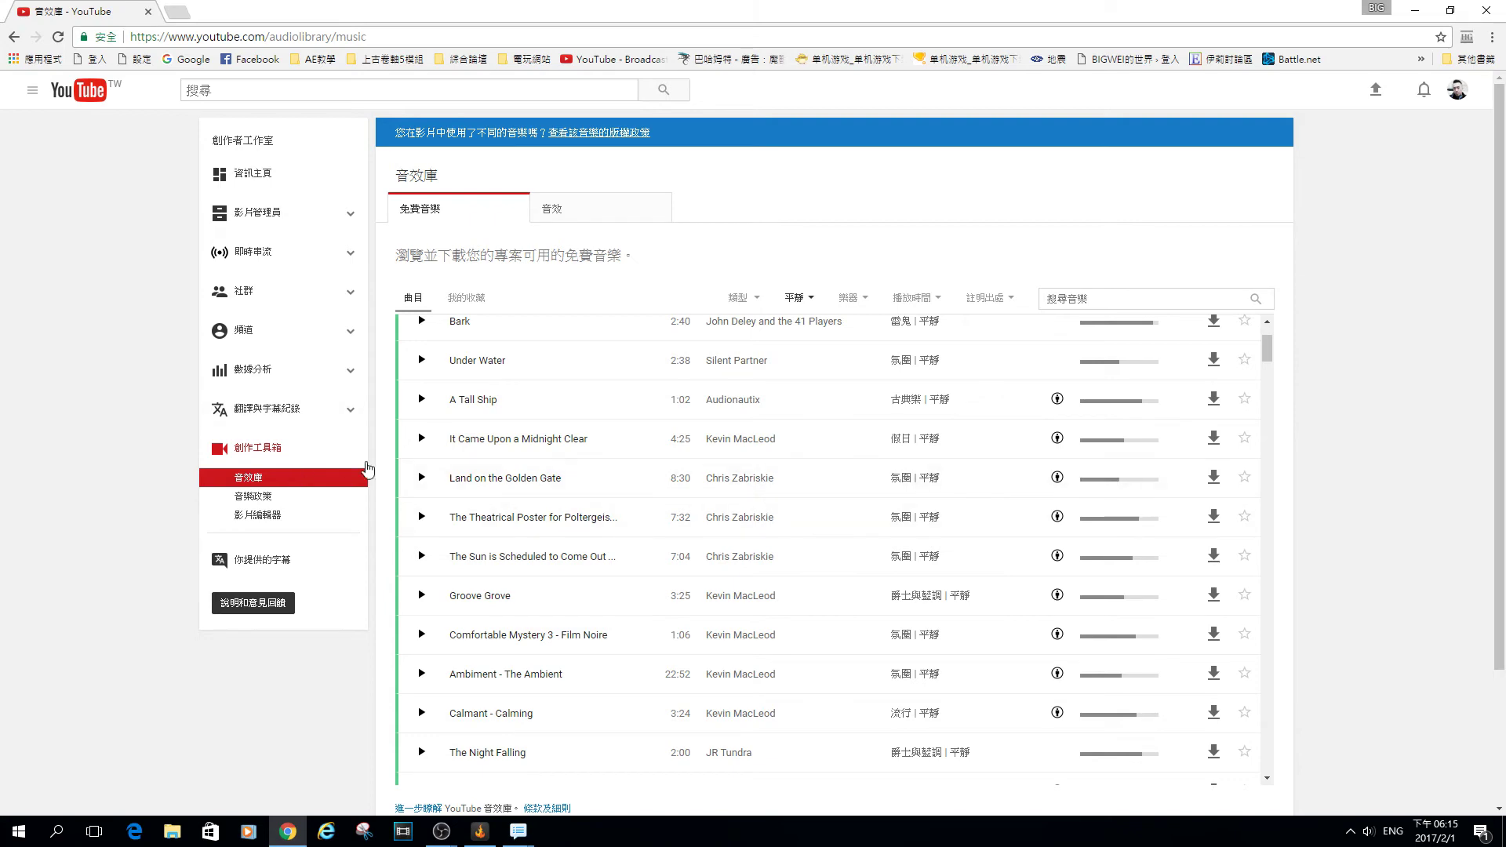
pyautogui.scroll(2, 481, 427)
pyautogui.scroll(-20, 461, 512)
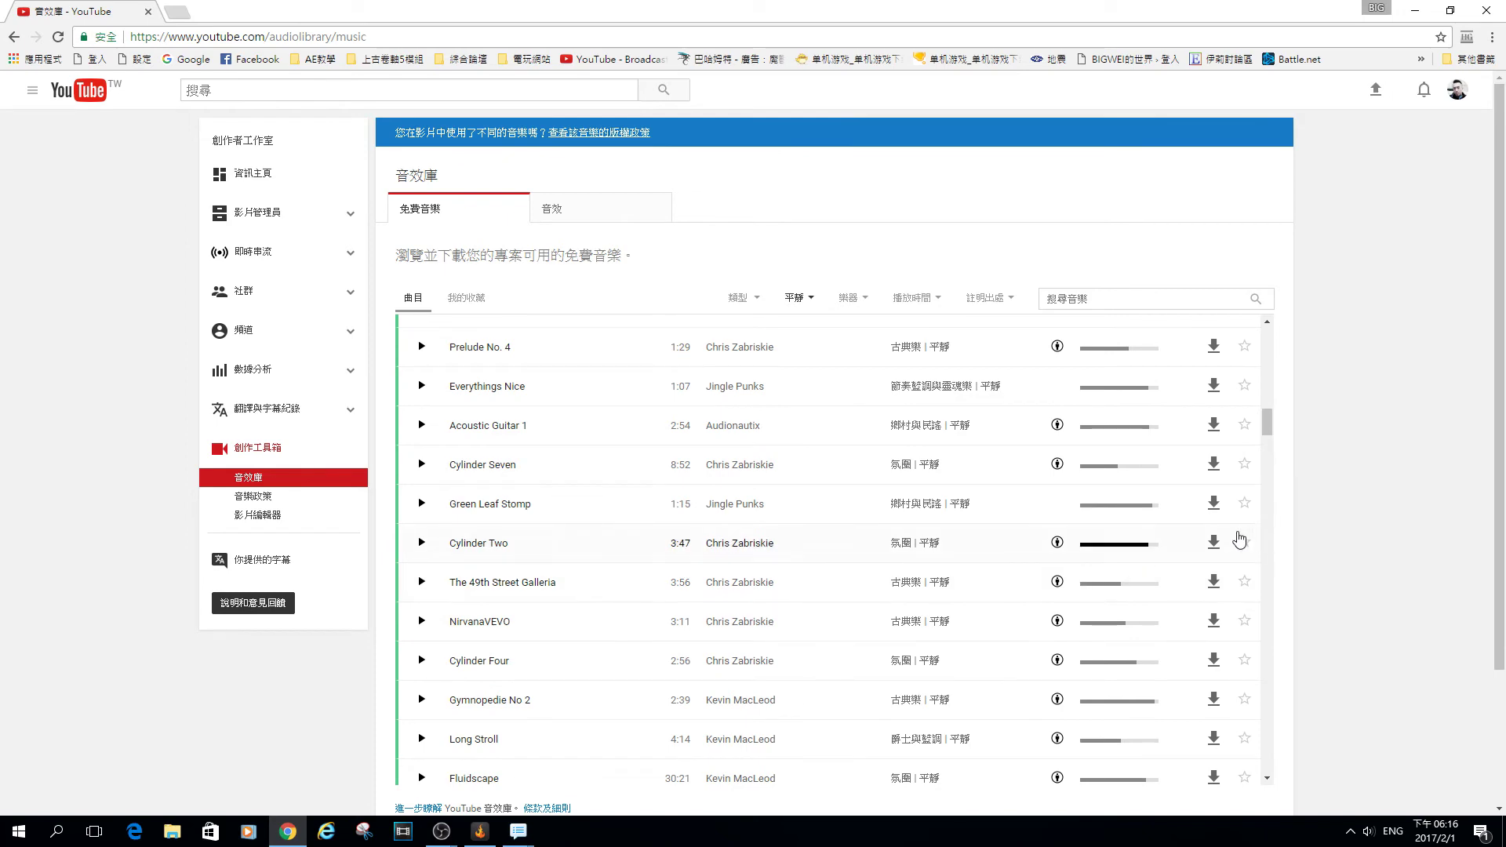
pyautogui.scroll(3, 1210, 395)
pyautogui.scroll(15, 1210, 394)
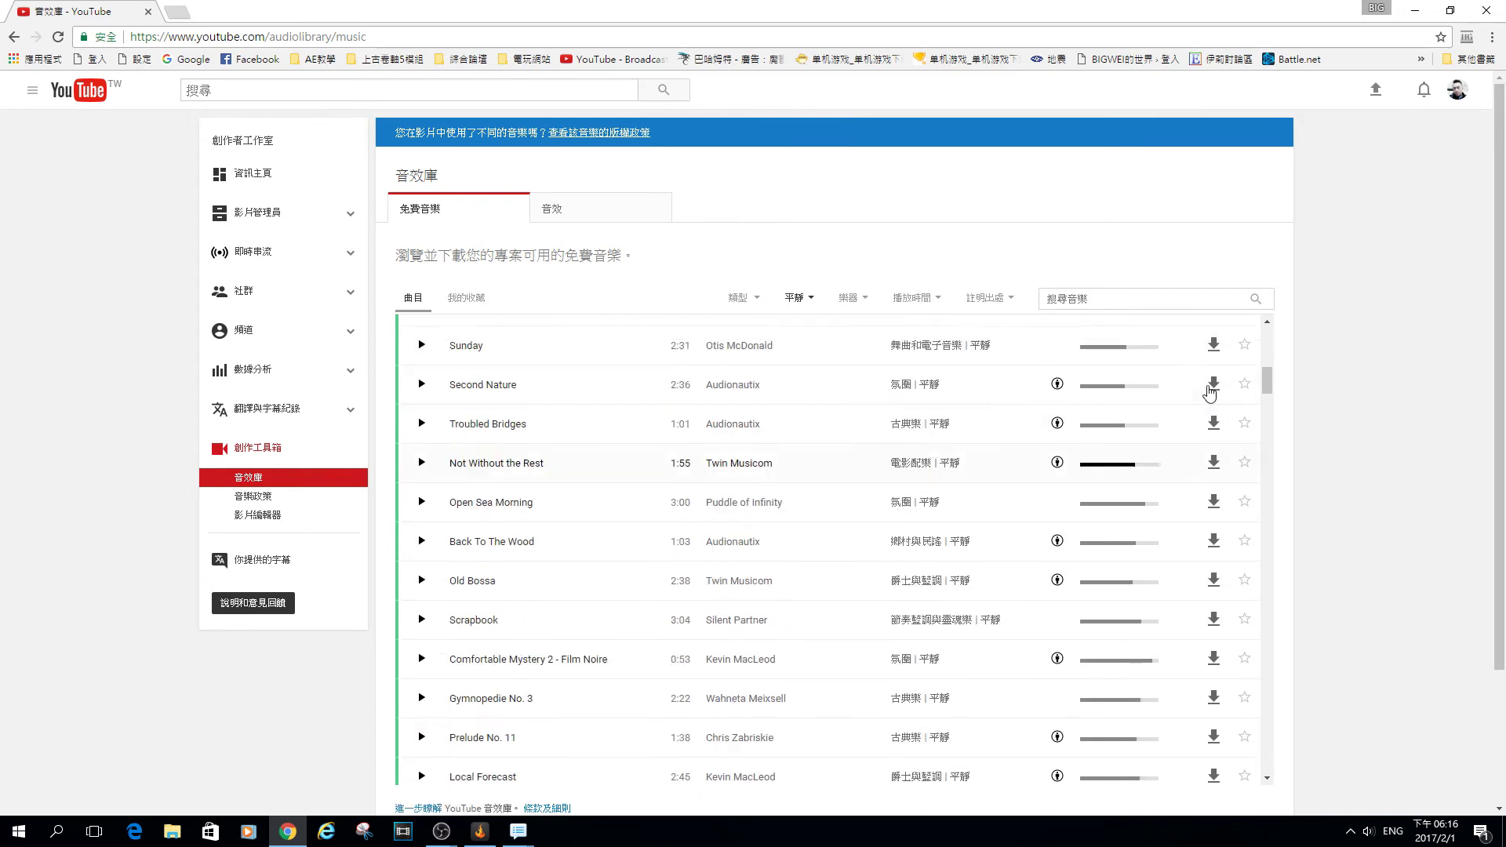
pyautogui.scroll(-15, 1215, 480)
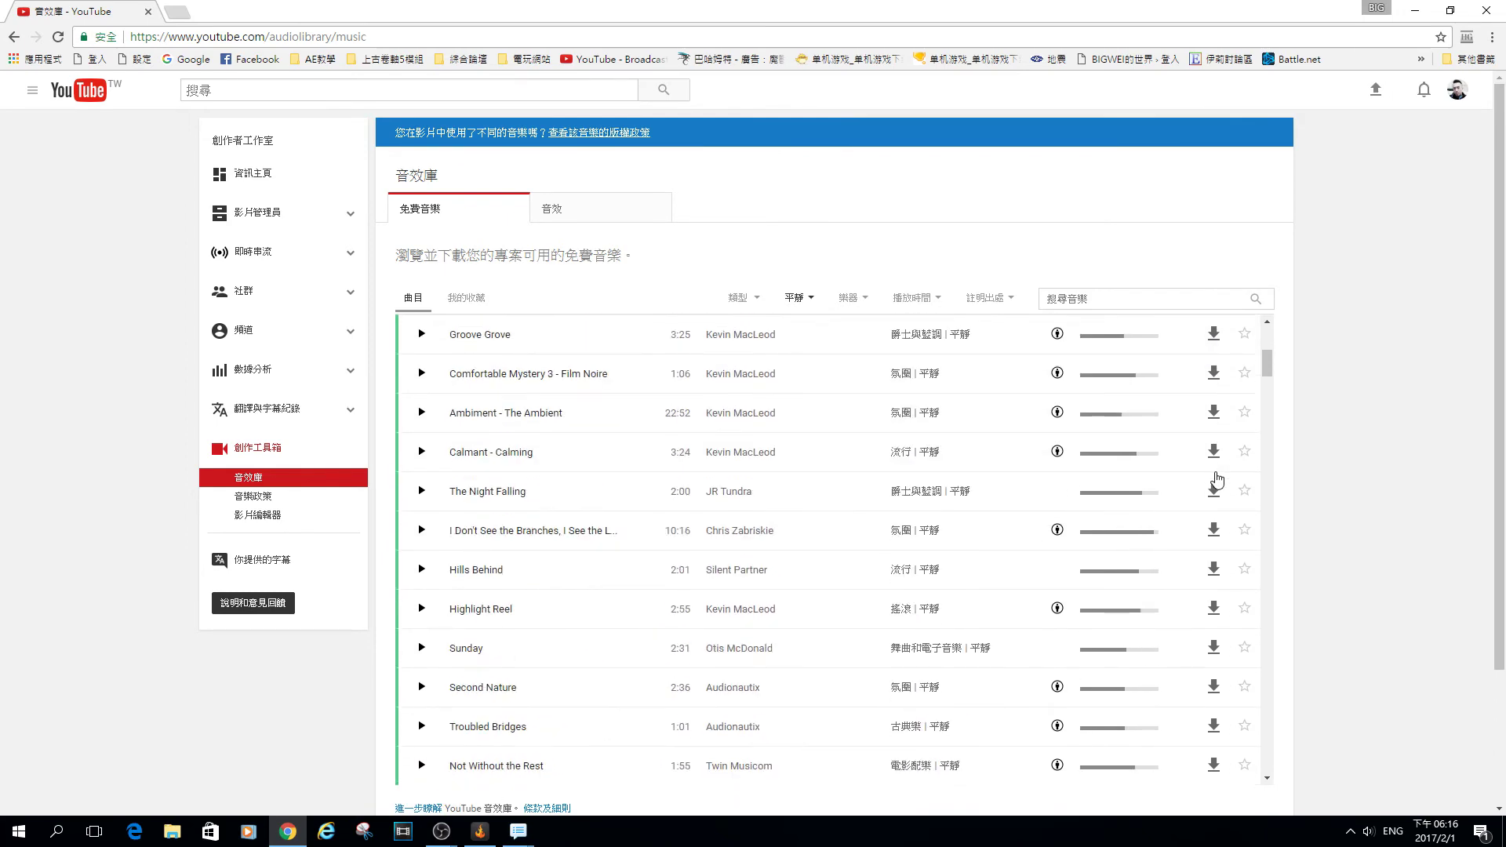
pyautogui.scroll(-5, 647, 537)
pyautogui.scroll(-20, 648, 537)
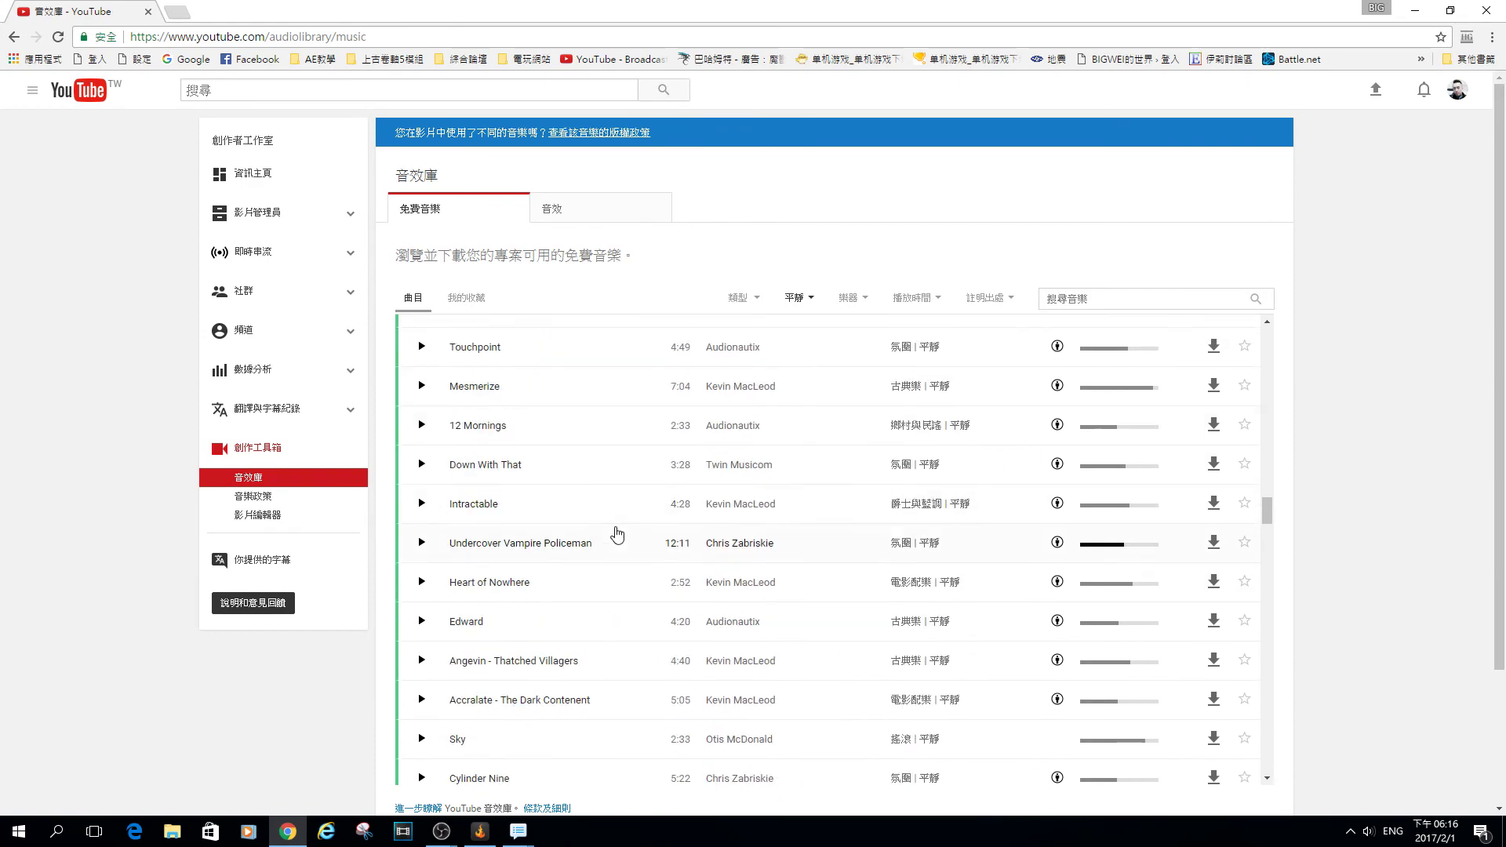
# Show the licence details of the track "Klockworx" and select its Creative Commons attribution and source text
pyautogui.scroll(20, 591, 536)
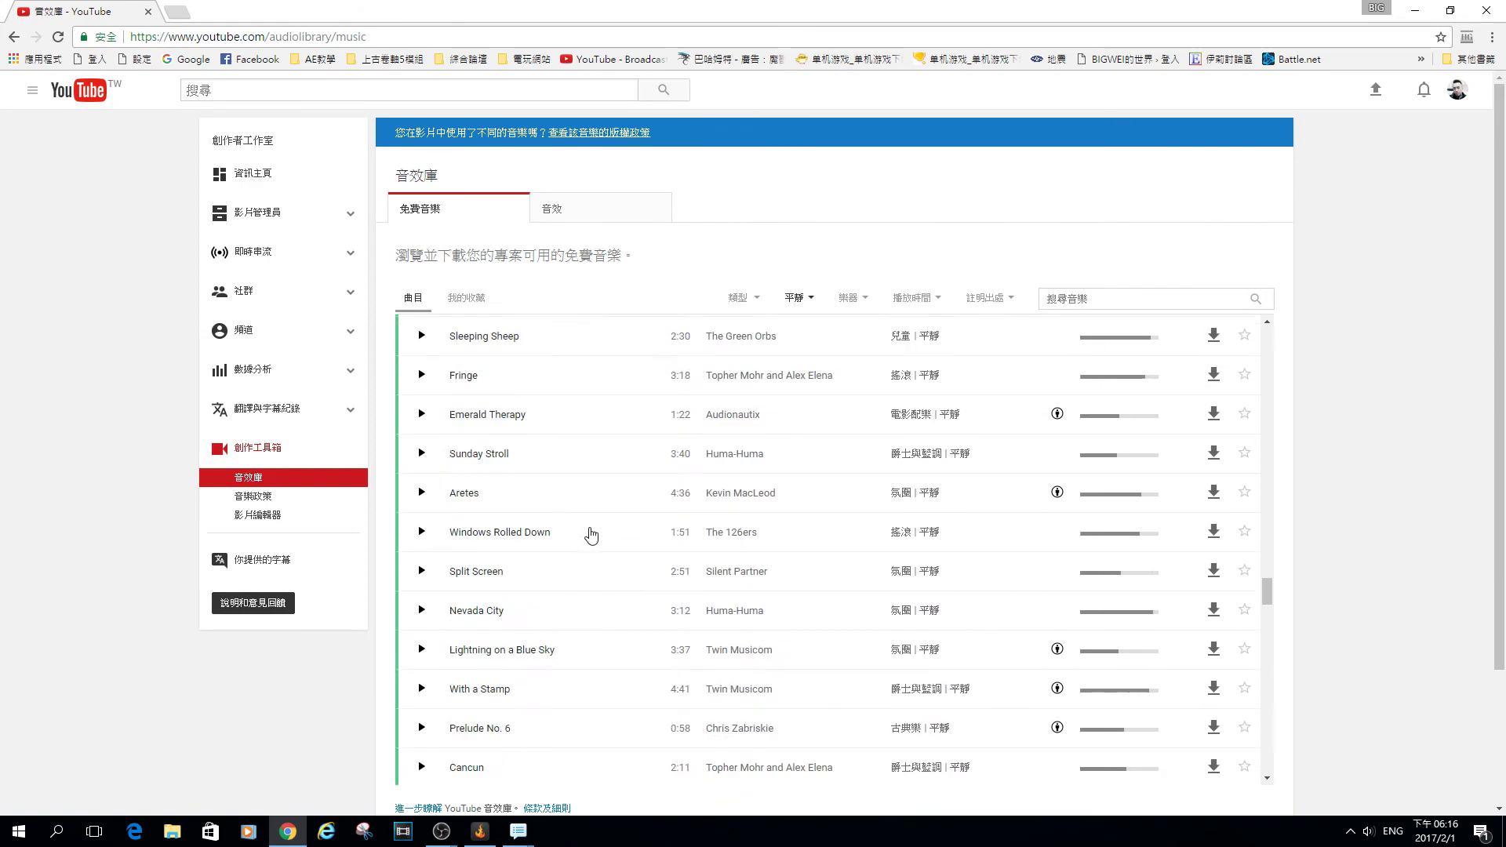
pyautogui.scroll(5, 586, 538)
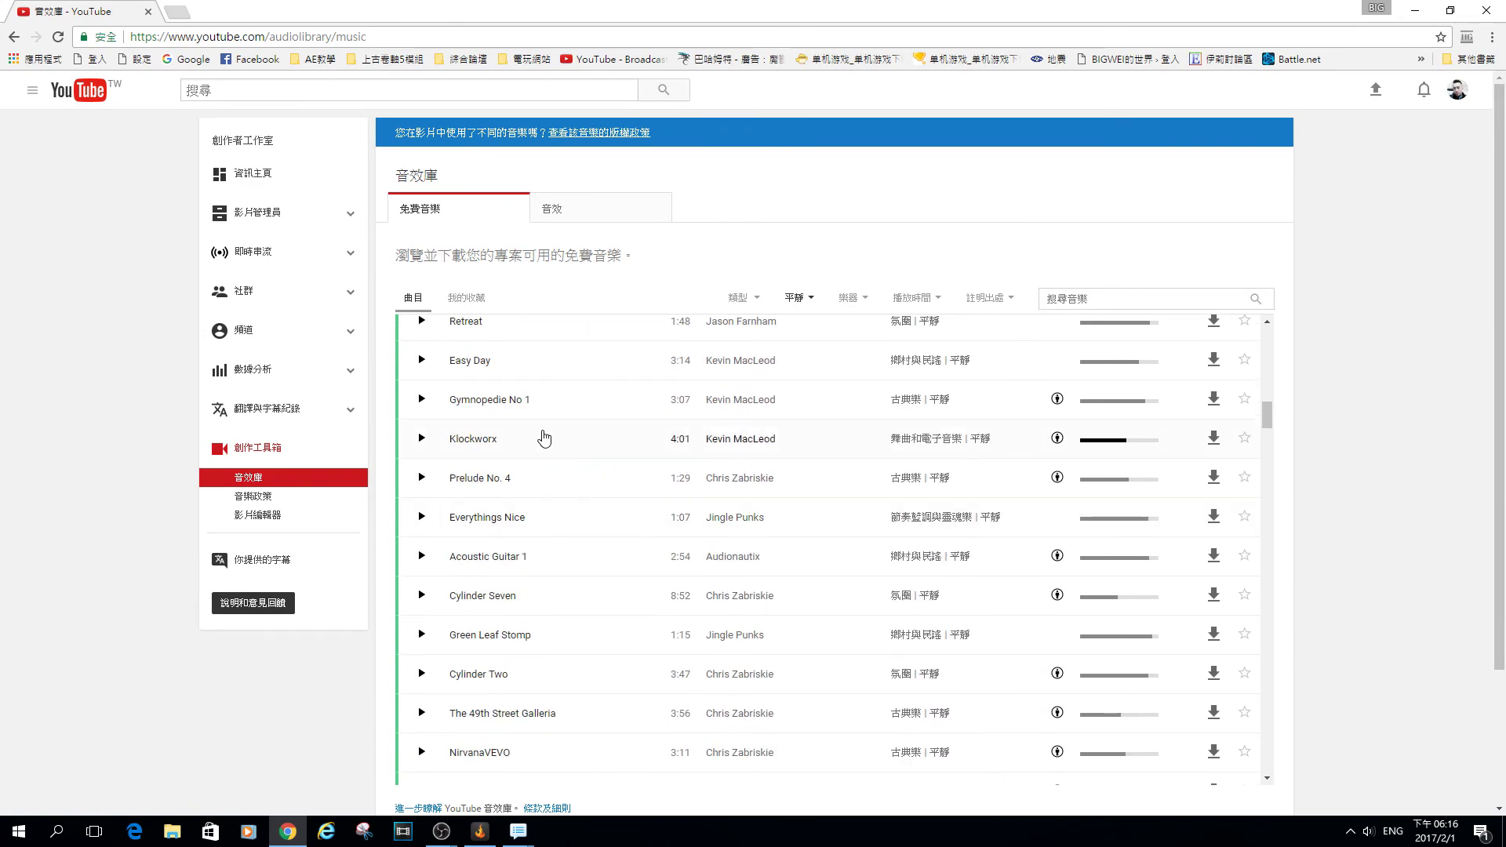
pyautogui.click(538, 447)
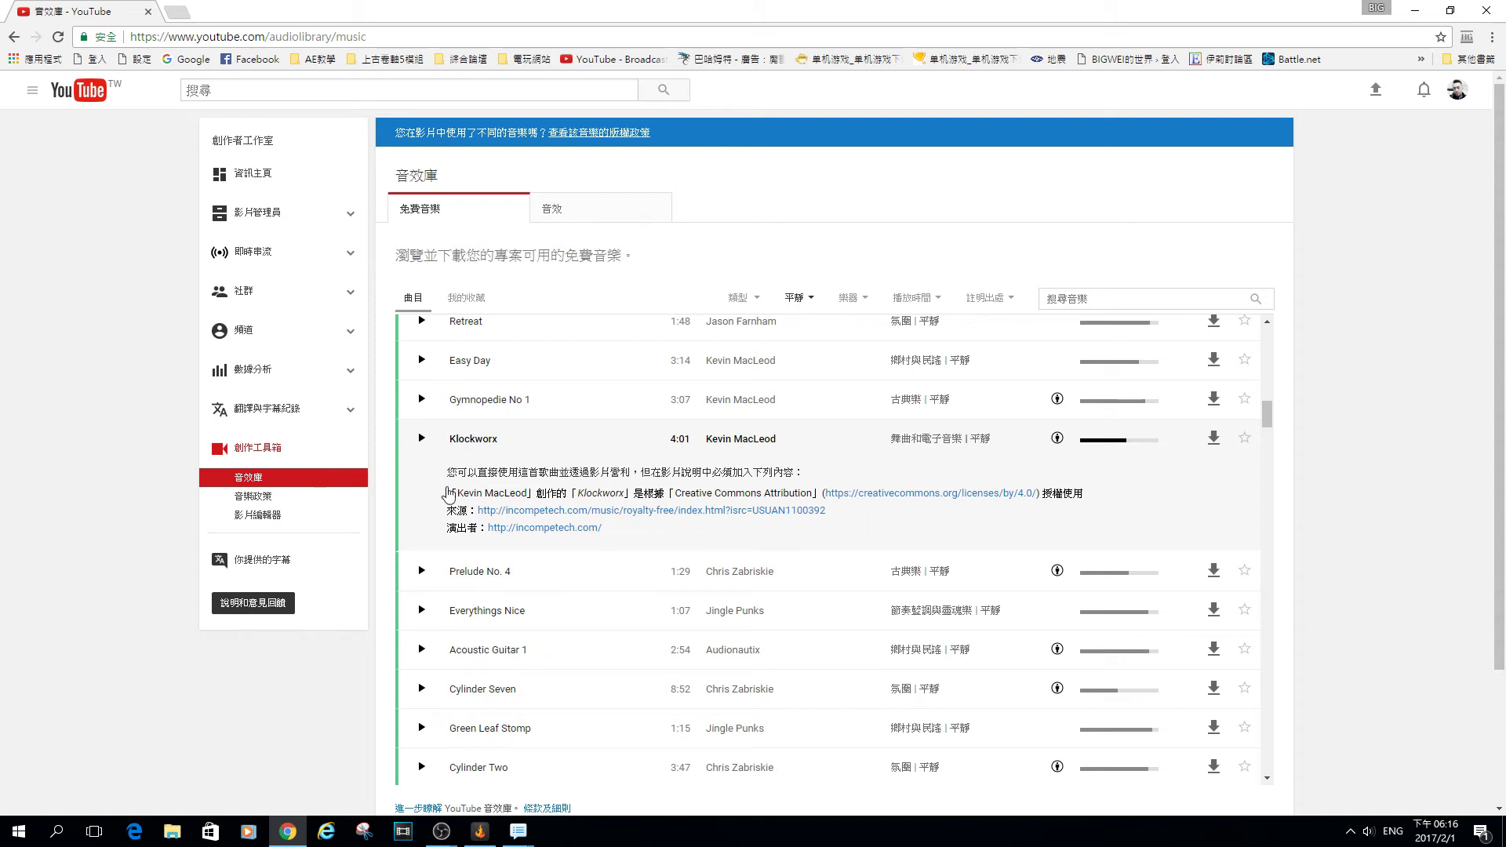
pyautogui.moveTo(861, 515); pyautogui.dragTo(462, 496)
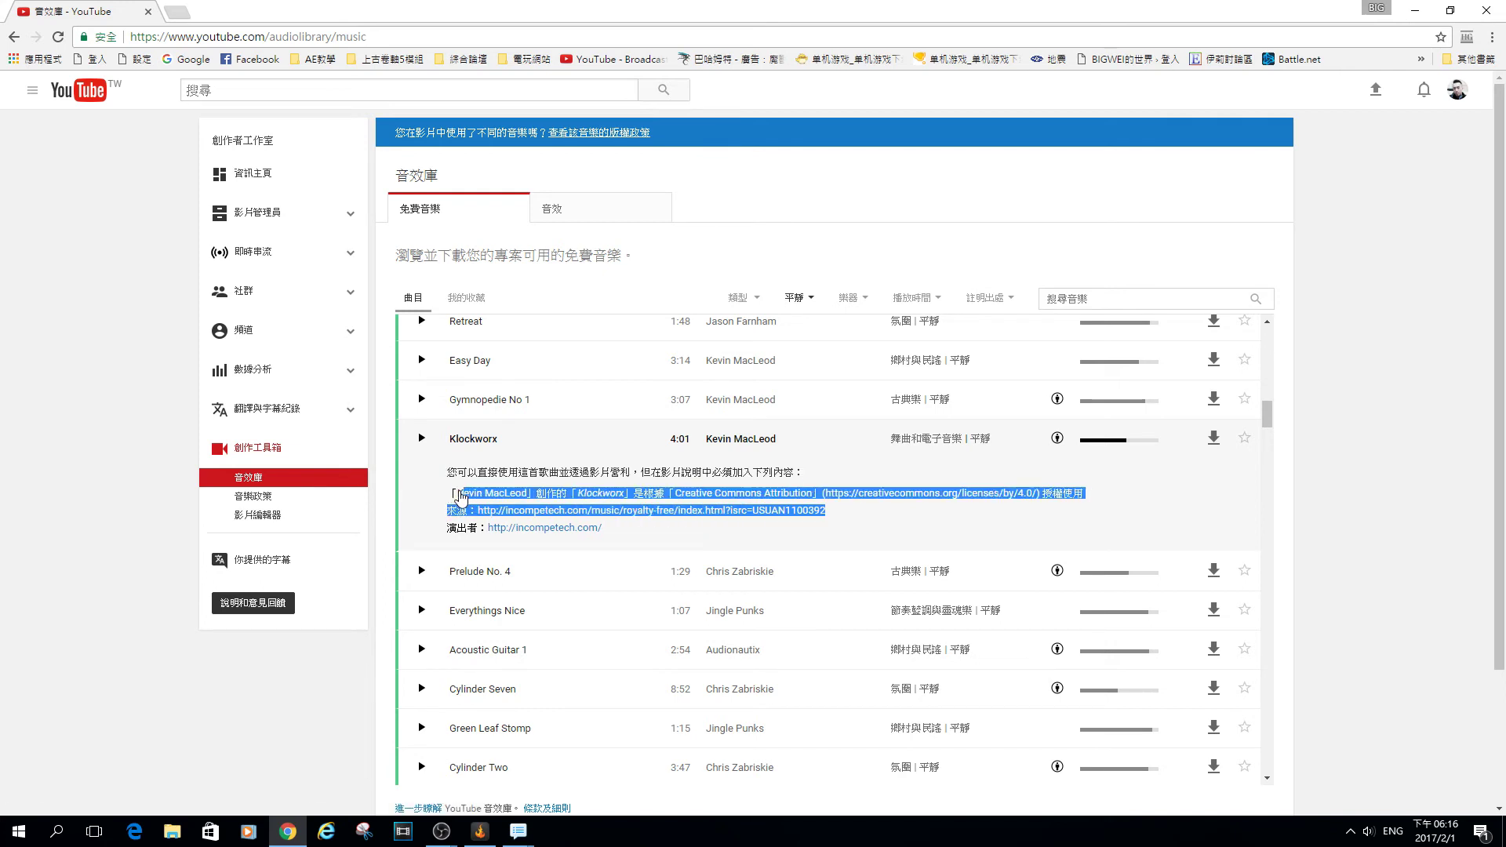
# Highlight the attribution and source lines required in the video description for "Klockworx" again, and clear the selection
pyautogui.moveTo(654, 535); pyautogui.dragTo(454, 499)
pyautogui.click(844, 510)
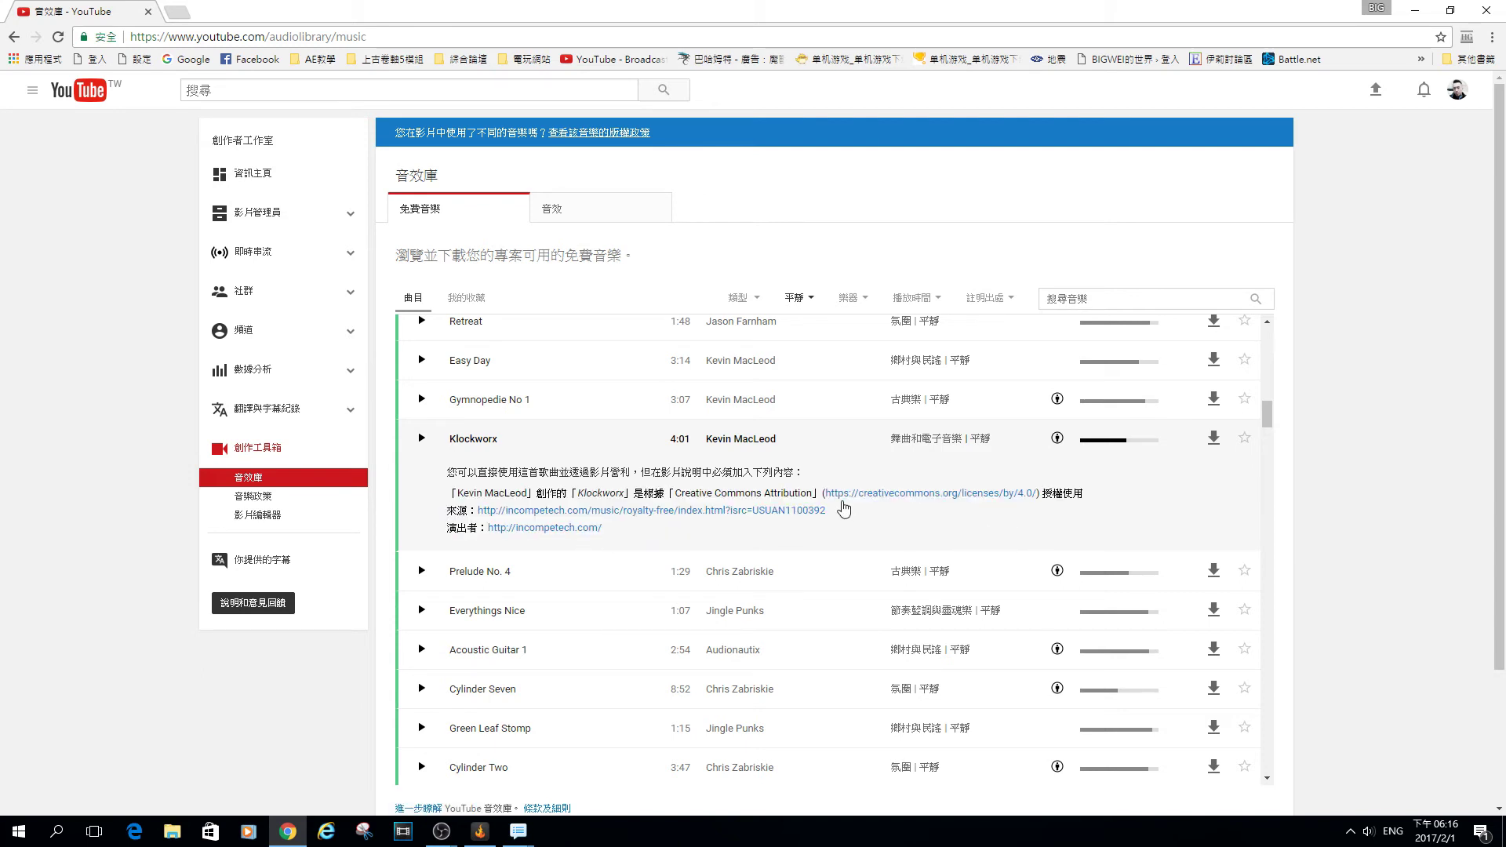
pyautogui.moveTo(628, 531); pyautogui.dragTo(448, 504)
pyautogui.click(1004, 519)
pyautogui.moveTo(854, 517); pyautogui.dragTo(449, 502)
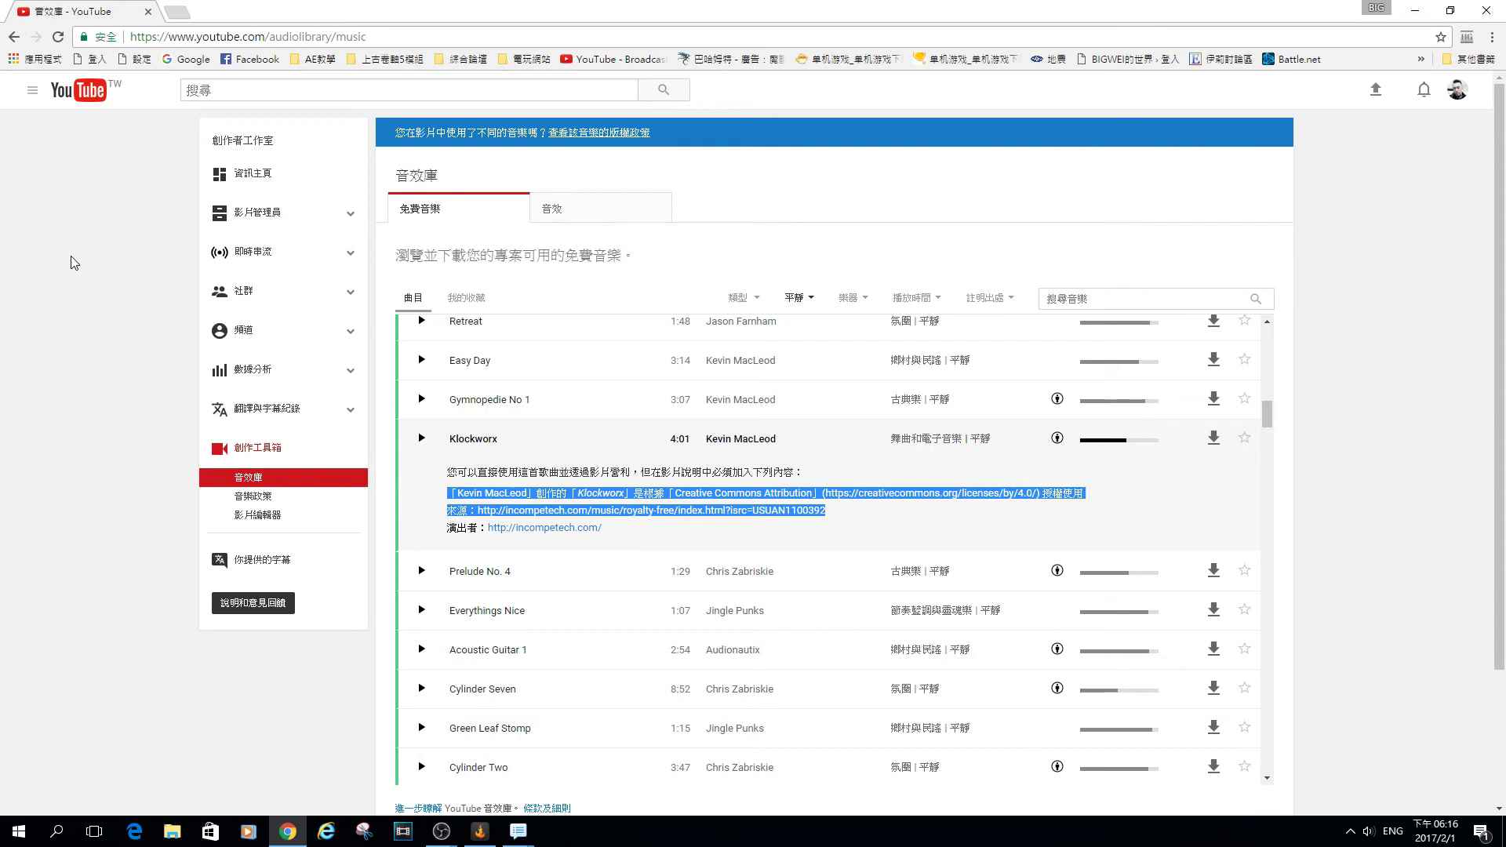
pyautogui.click(687, 540)
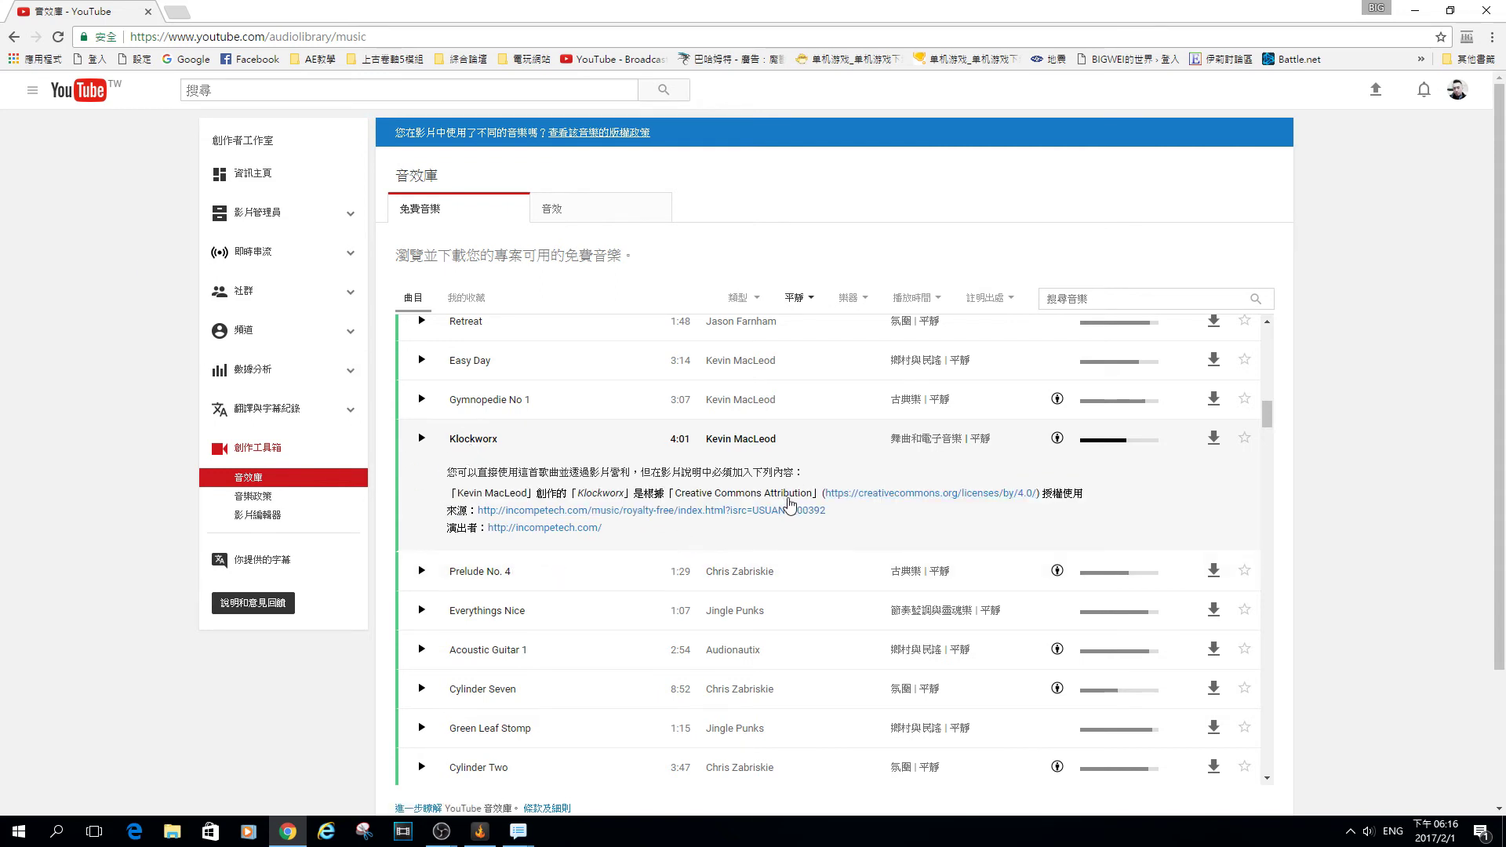
# Check the licence details of further 平靜 tracks, including "Long Stroll", "Prelude No. 5" and "At The Shore - The Dark Contenent"
pyautogui.scroll(-10, 632, 522)
pyautogui.scroll(-8, 624, 522)
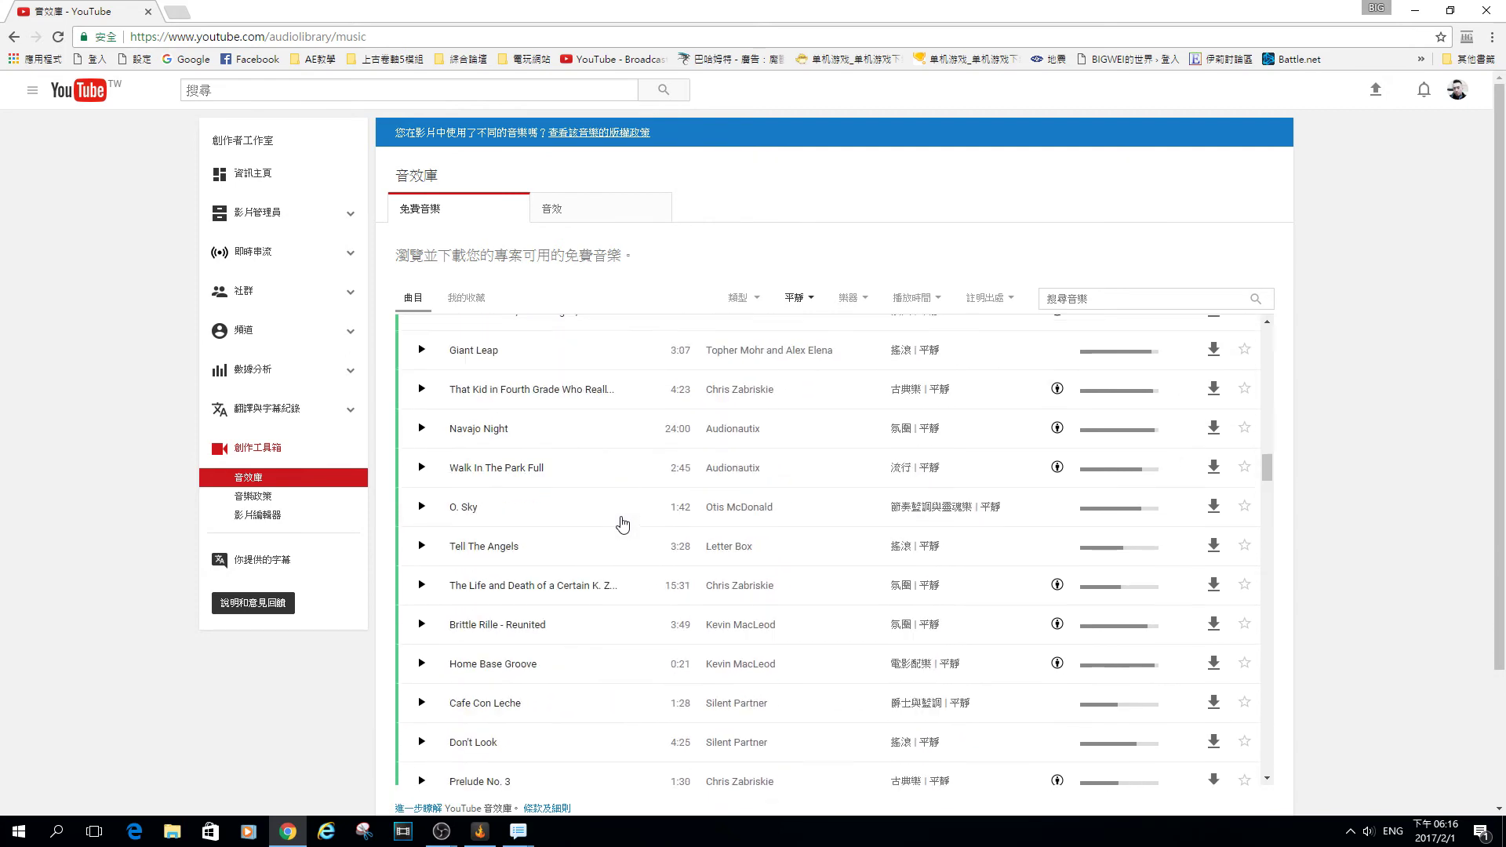
pyautogui.click(549, 441)
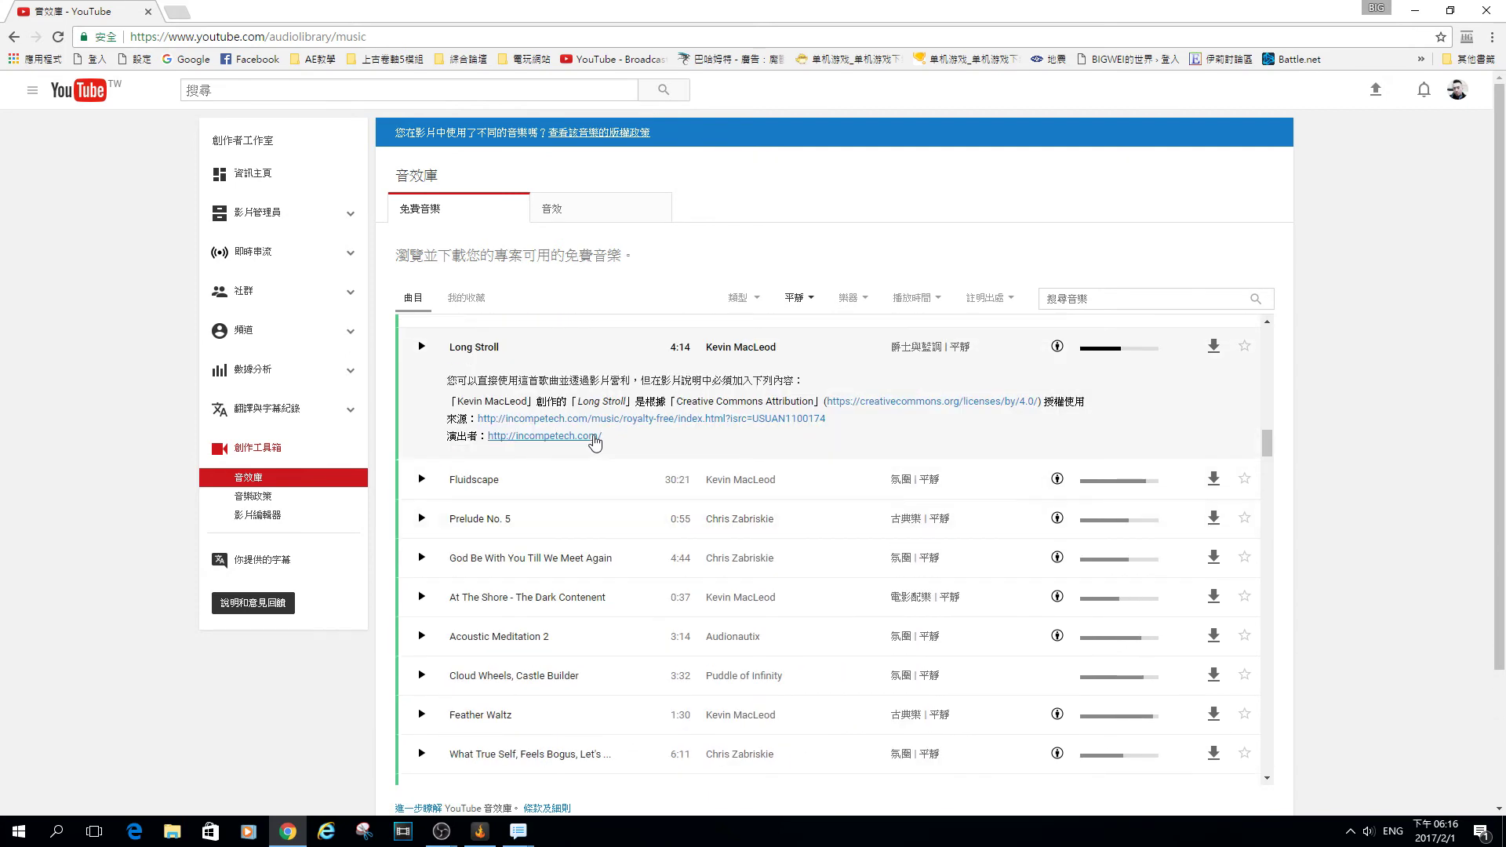
pyautogui.click(589, 492)
pyautogui.click(619, 524)
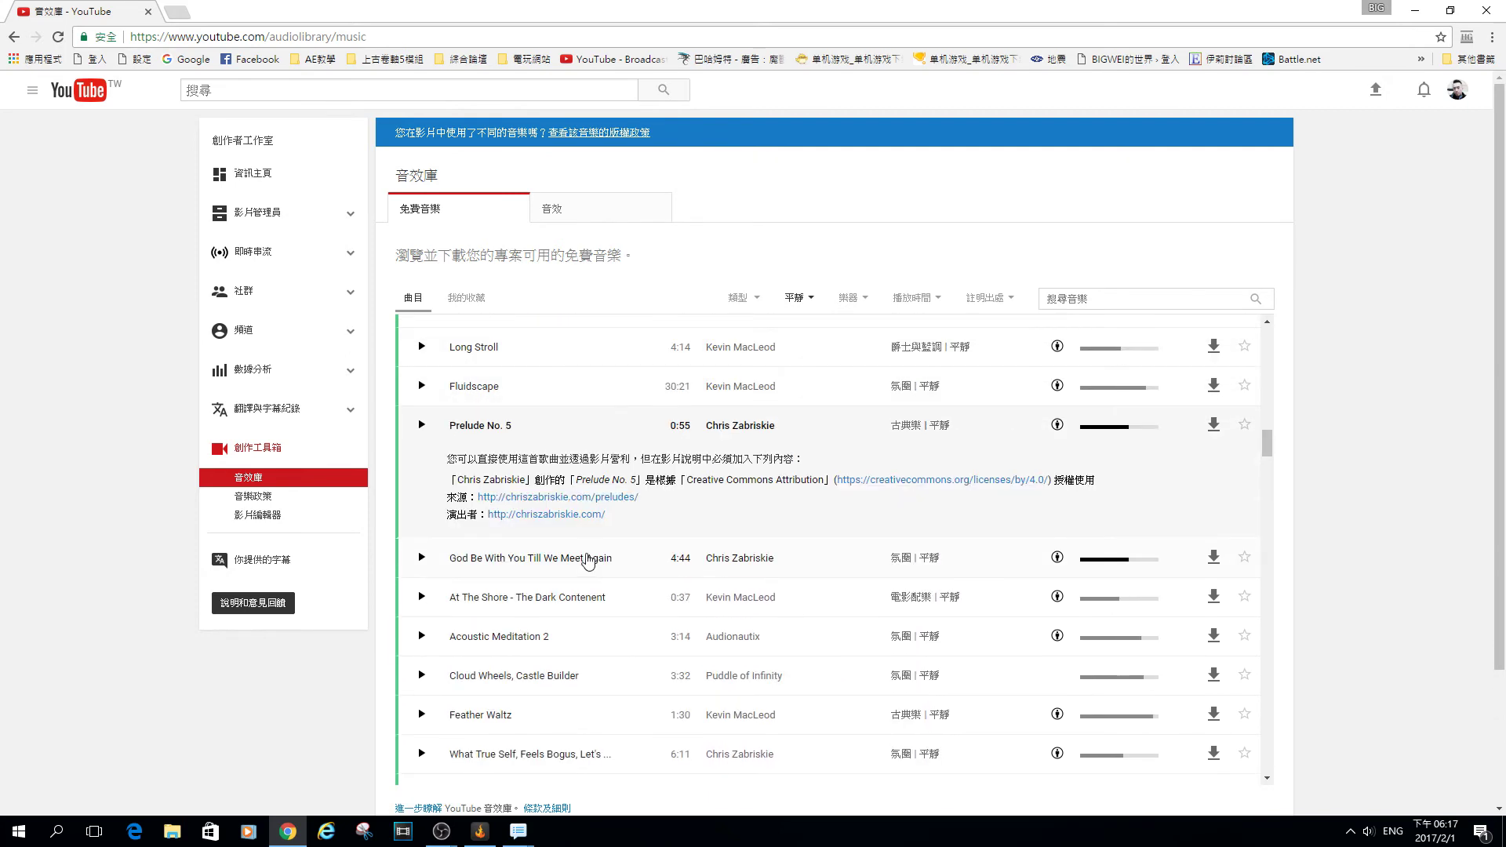
pyautogui.click(632, 560)
pyautogui.click(630, 601)
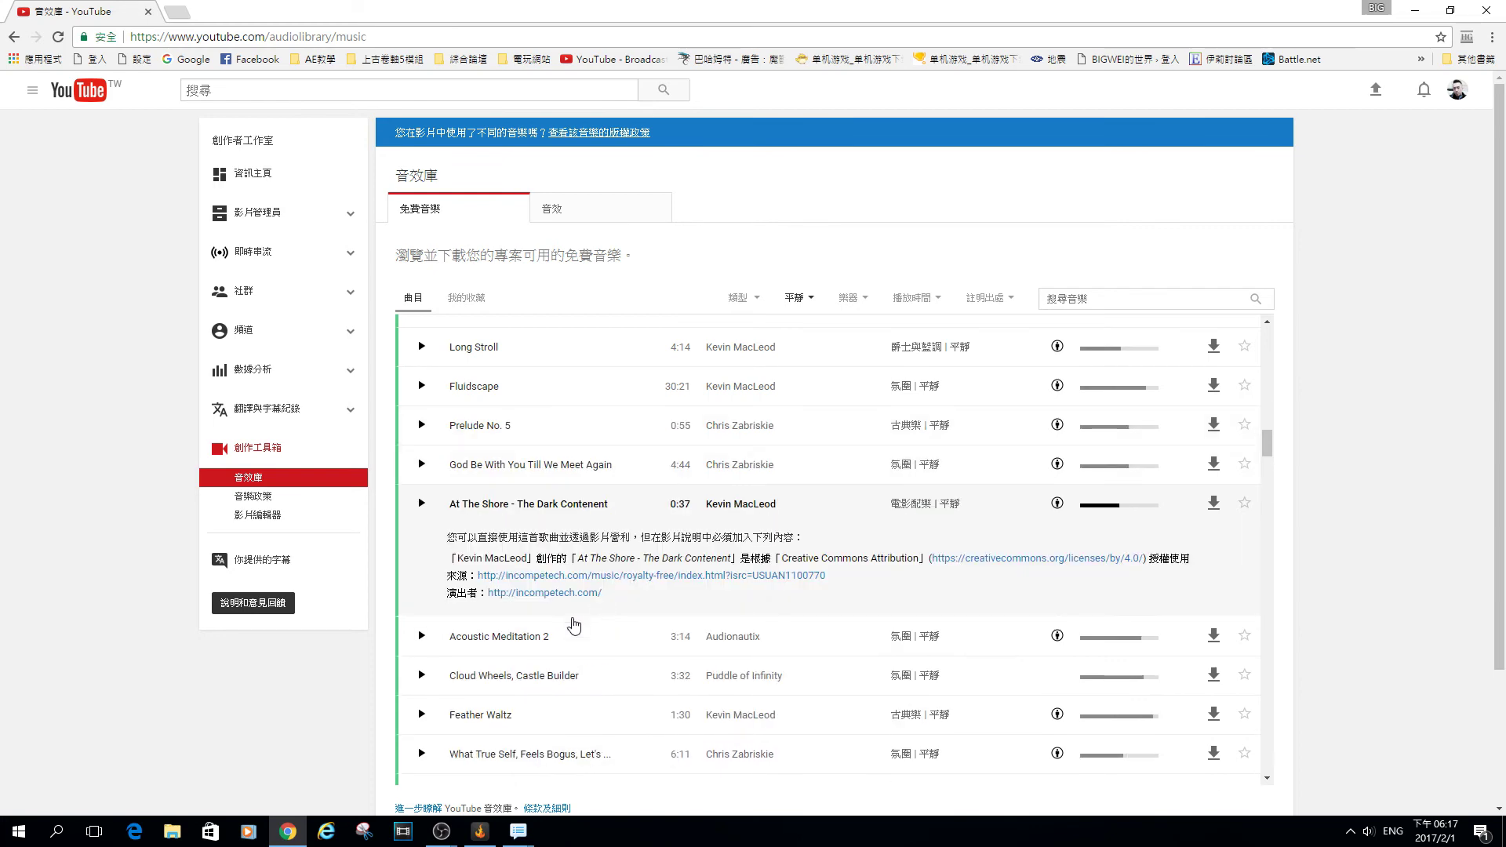
pyautogui.click(602, 647)
# Return to the start of the 平靜 list and show the licence details of the track "Howling"
pyautogui.scroll(6, 642, 673)
pyautogui.scroll(10, 642, 672)
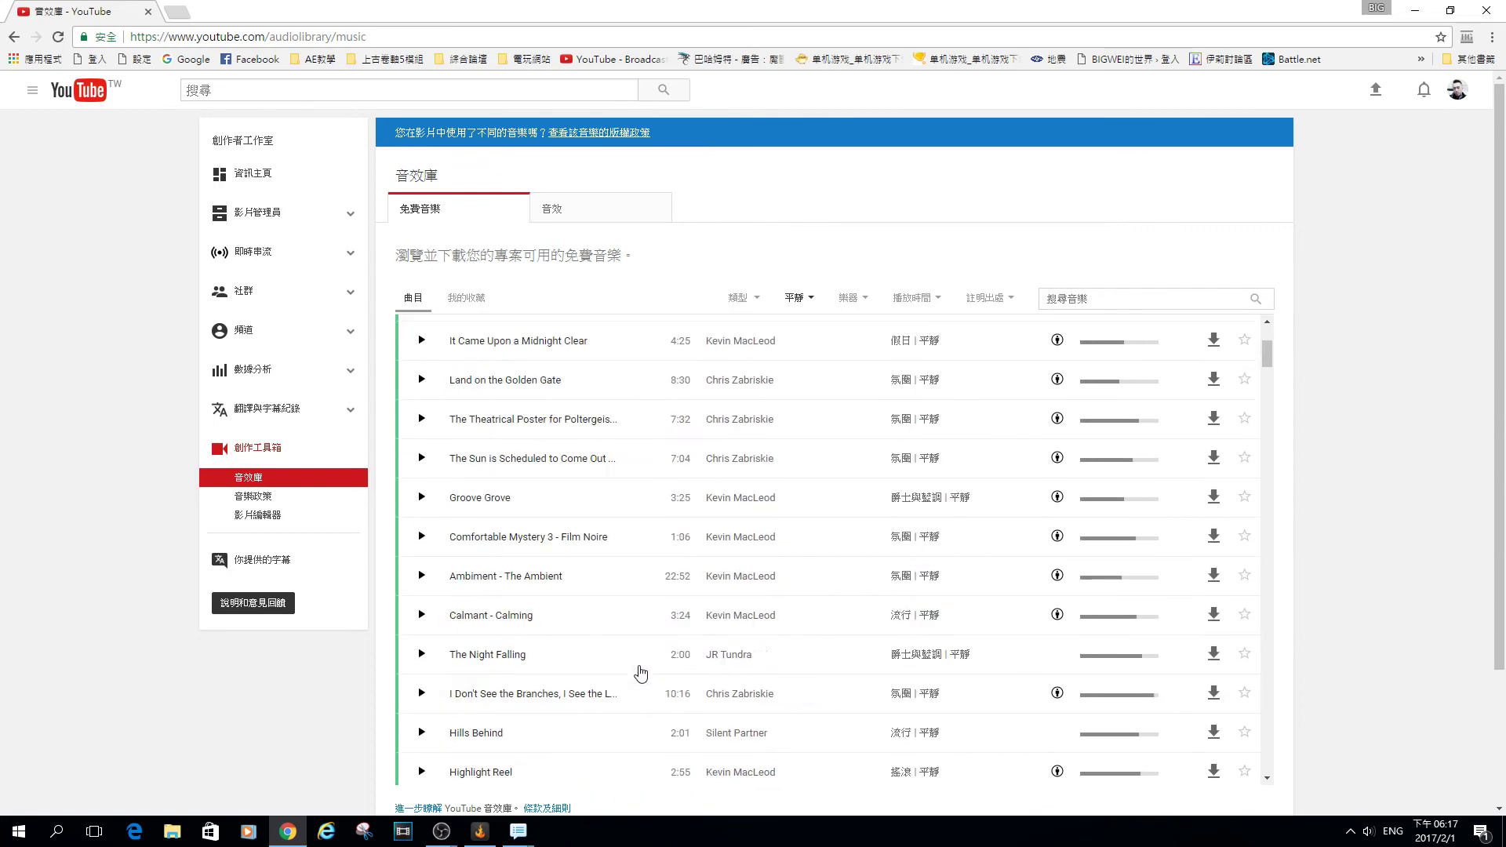
pyautogui.click(571, 333)
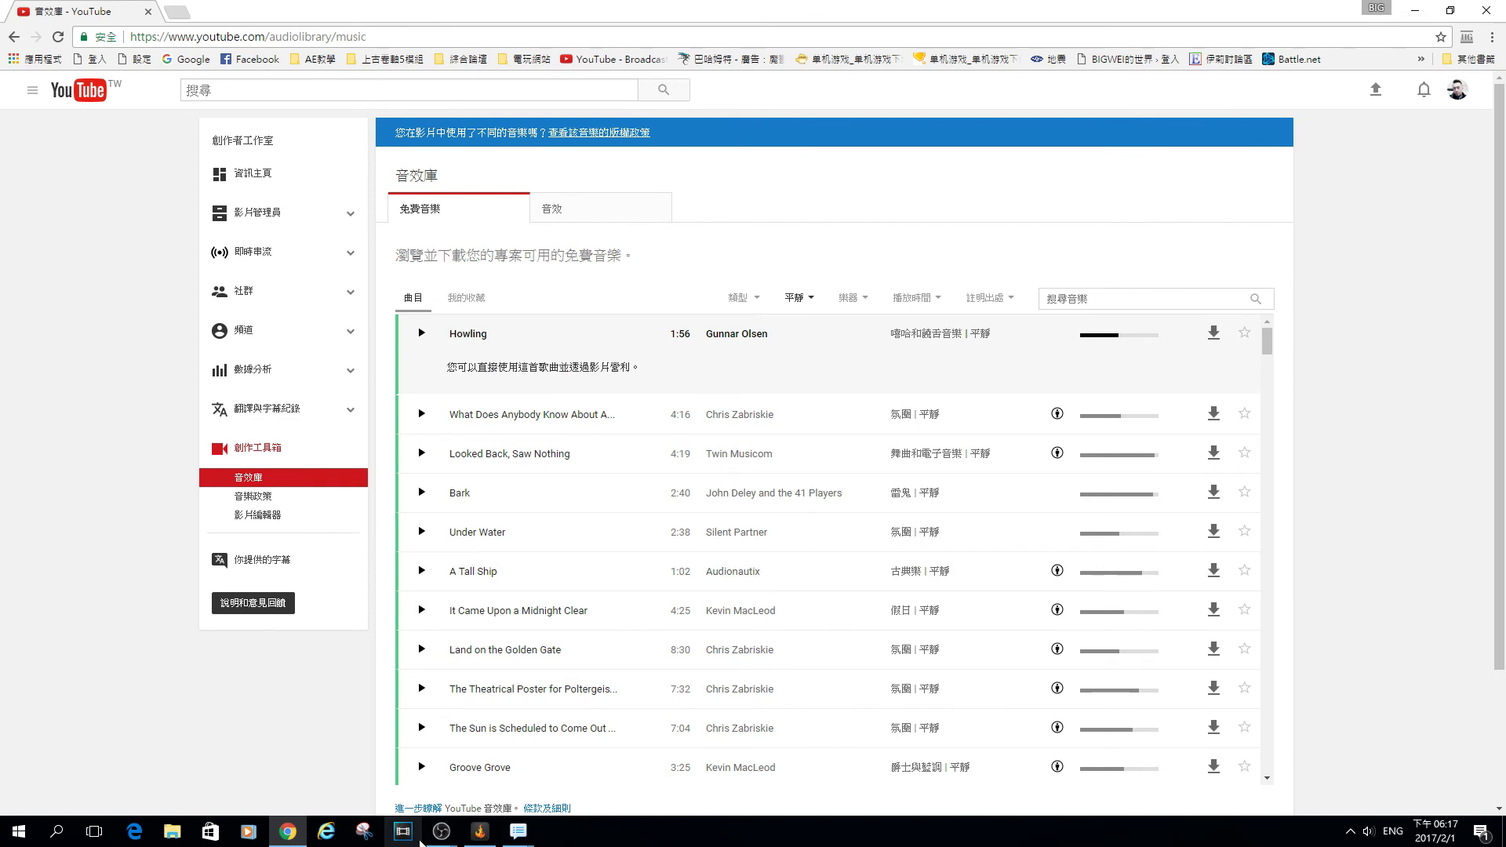
# Switch to the OBS main window
pyautogui.moveTo(442, 833)
pyautogui.click(590, 750)
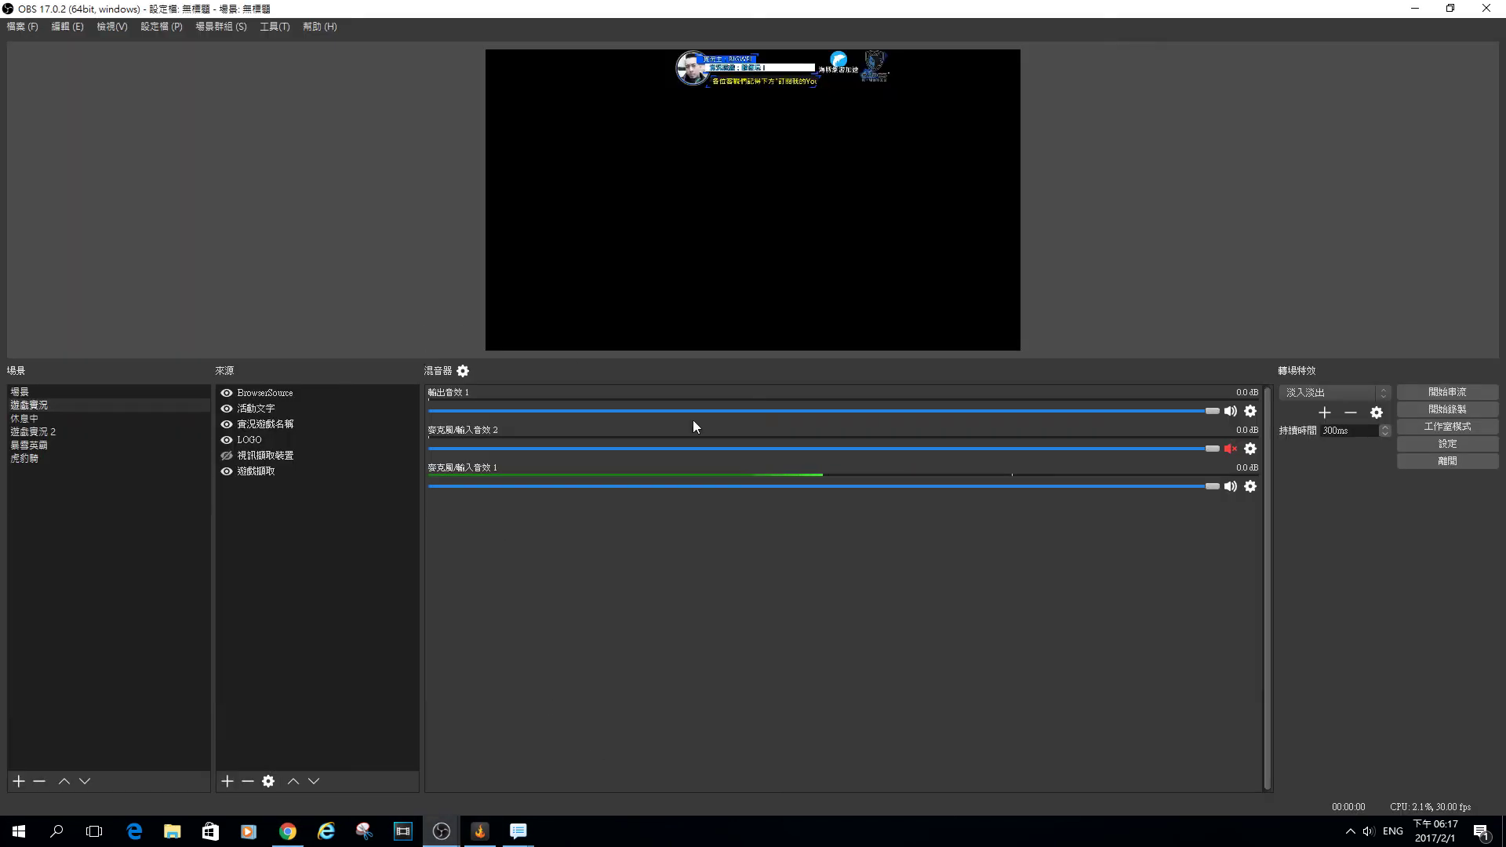